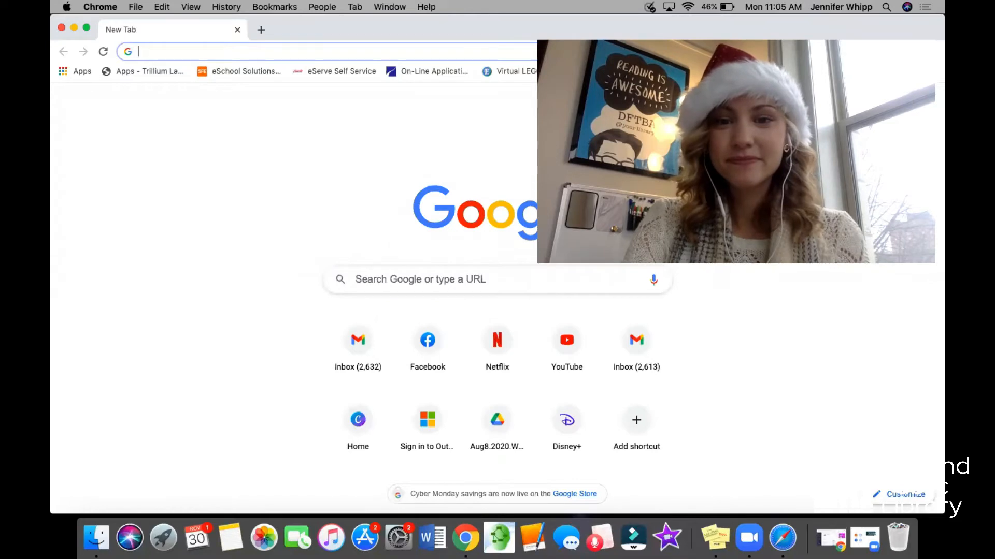
# Go to pixlr.com and launch the Pixlr X editor.
pyautogui.click(446, 52)
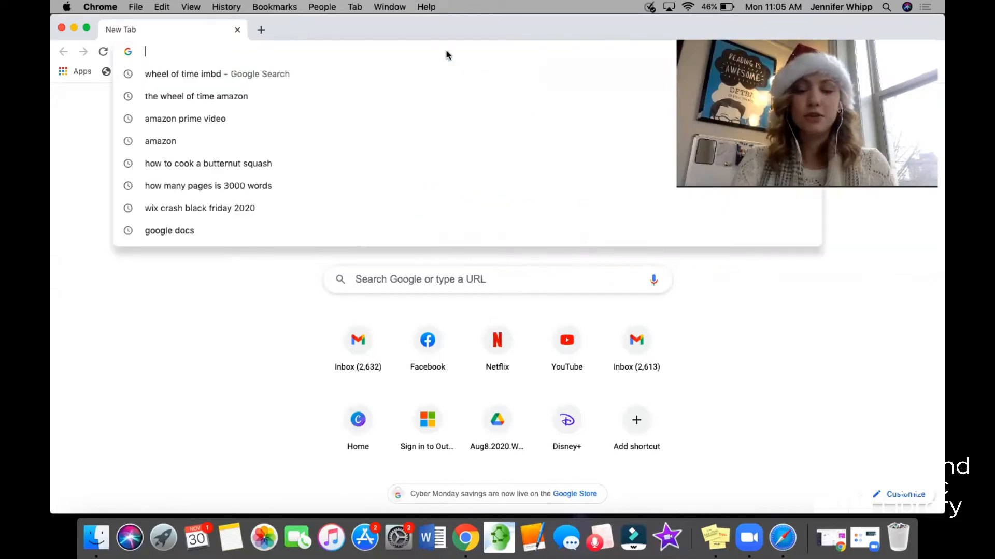
pyautogui.write('px')
pyautogui.press('BackSpace')
pyautogui.write('ixl')
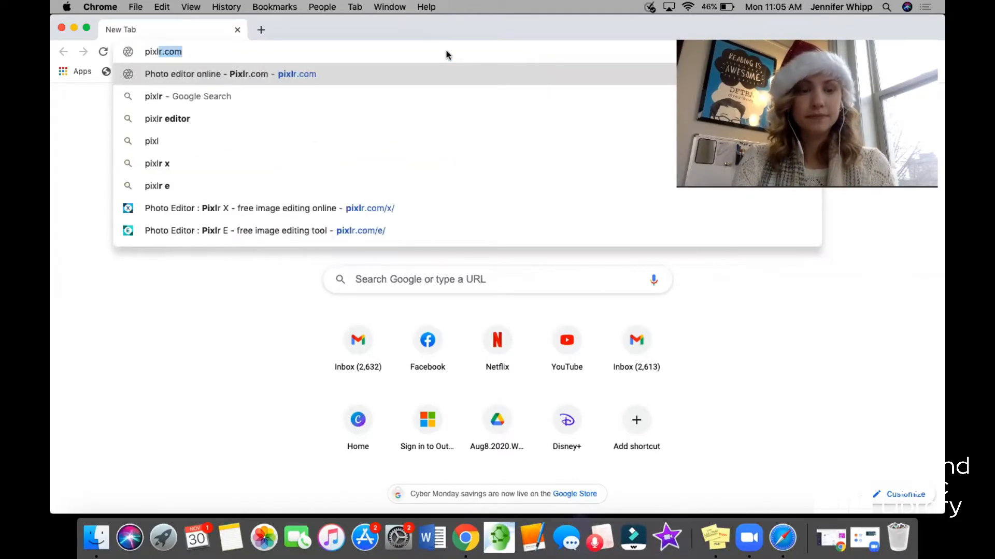
pyautogui.write('r.com')
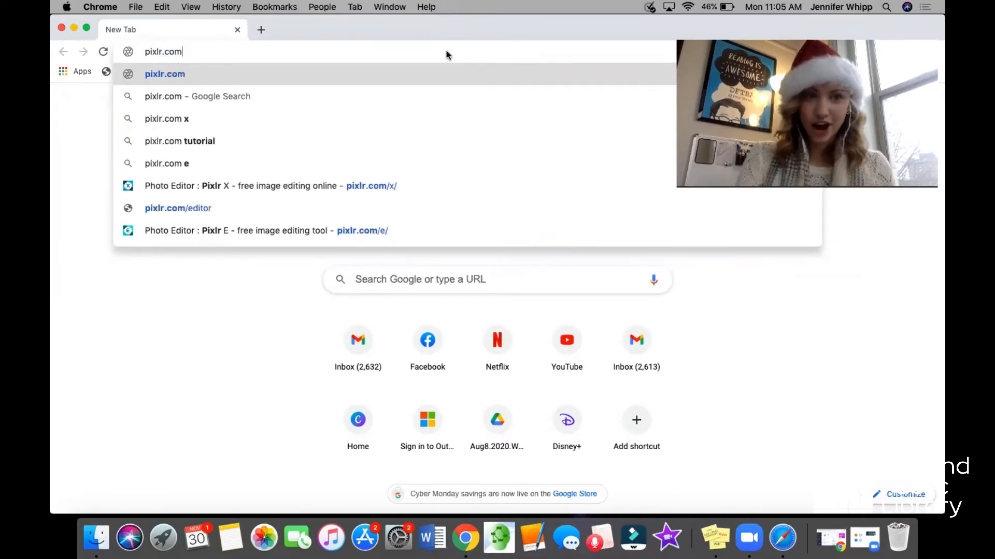
pyautogui.press('Return')
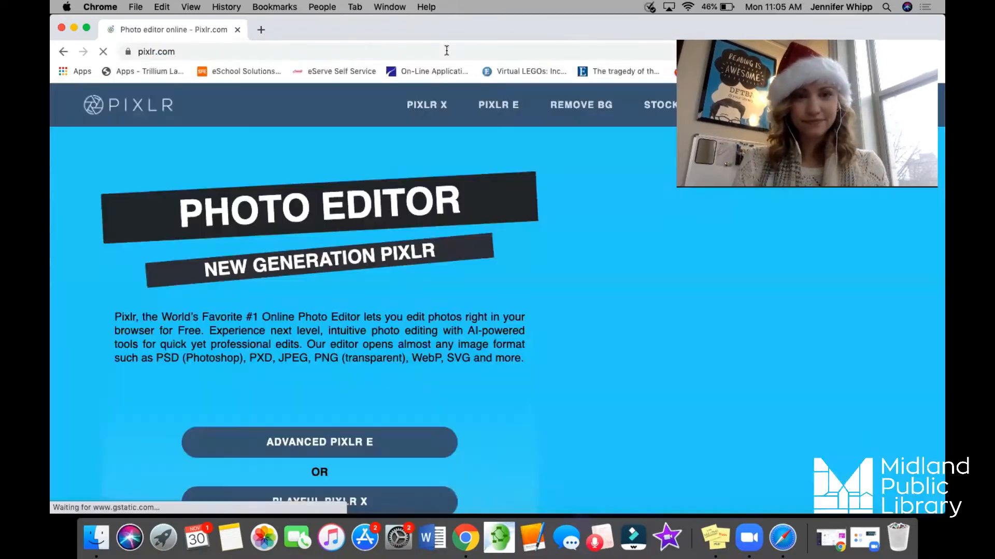
pyautogui.scroll(-2, 403, 180)
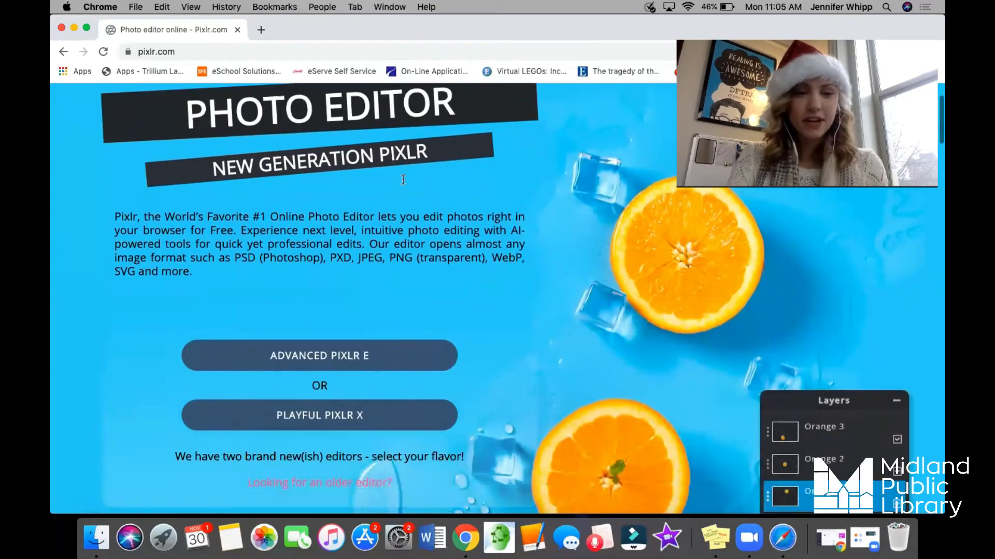
pyautogui.click(324, 426)
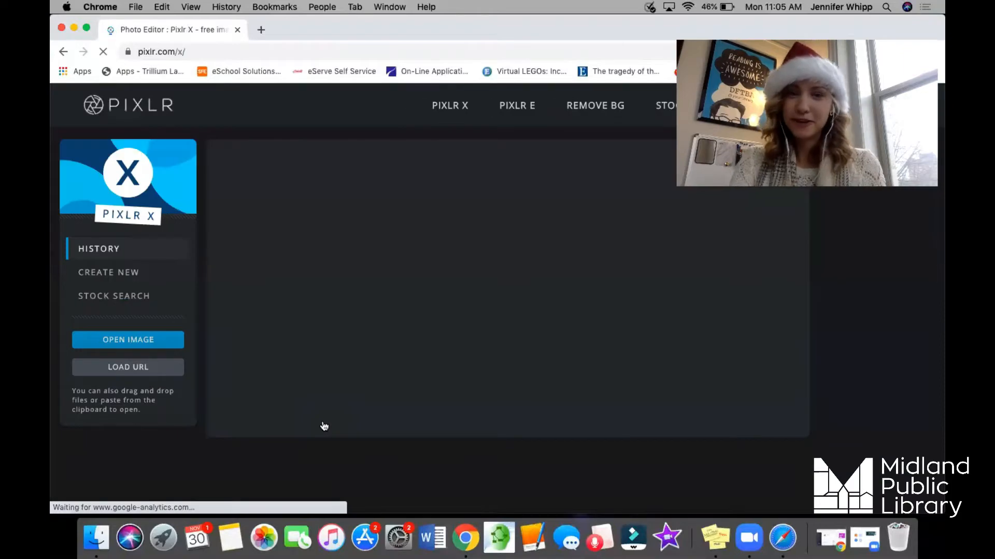
# Open the photo IMG_2949 copy.JPG from the Edit folder, pre-resized to Full HD at 1920 x 1442.
pyautogui.click(125, 346)
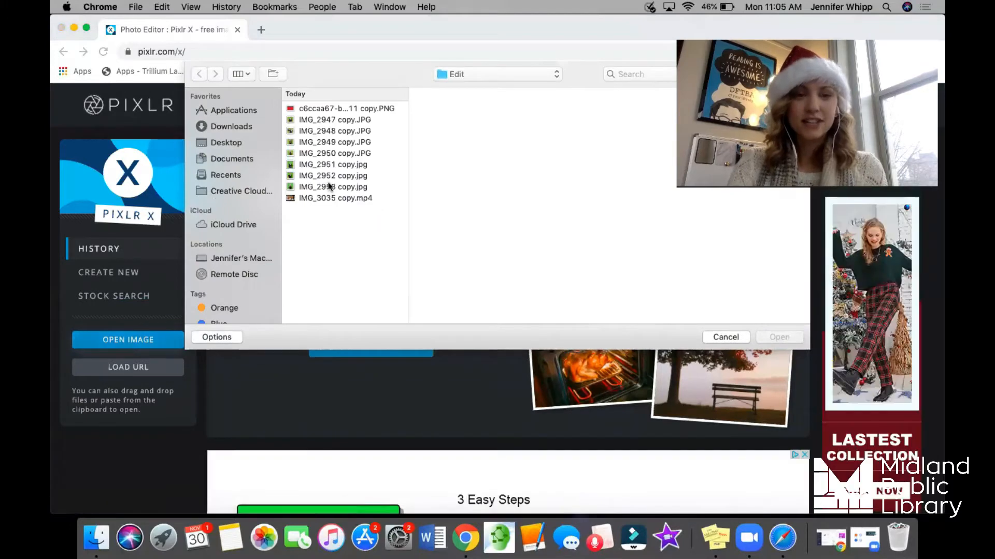
pyautogui.click(327, 120)
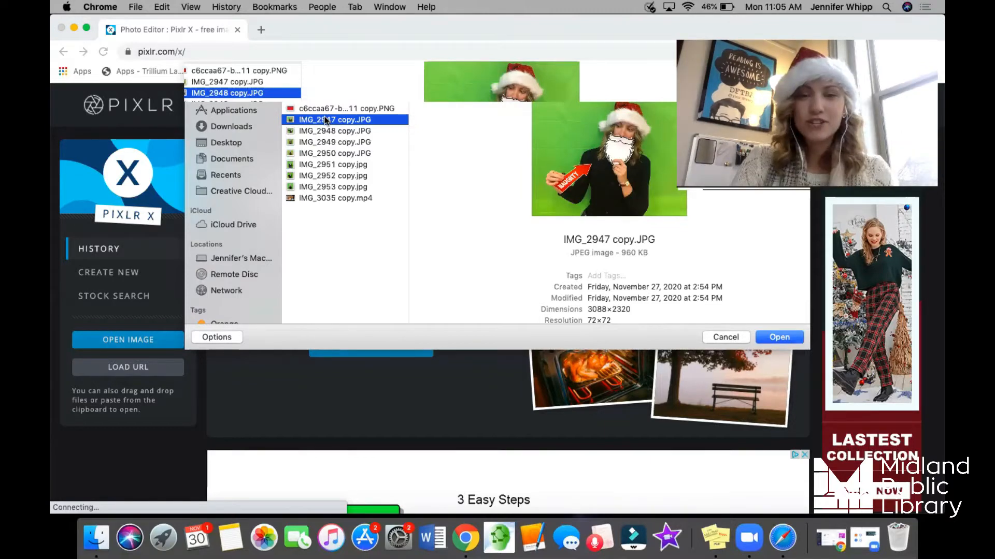
pyautogui.press('Down')
pyautogui.press('Down')
pyautogui.press('Down')
pyautogui.press('Up')
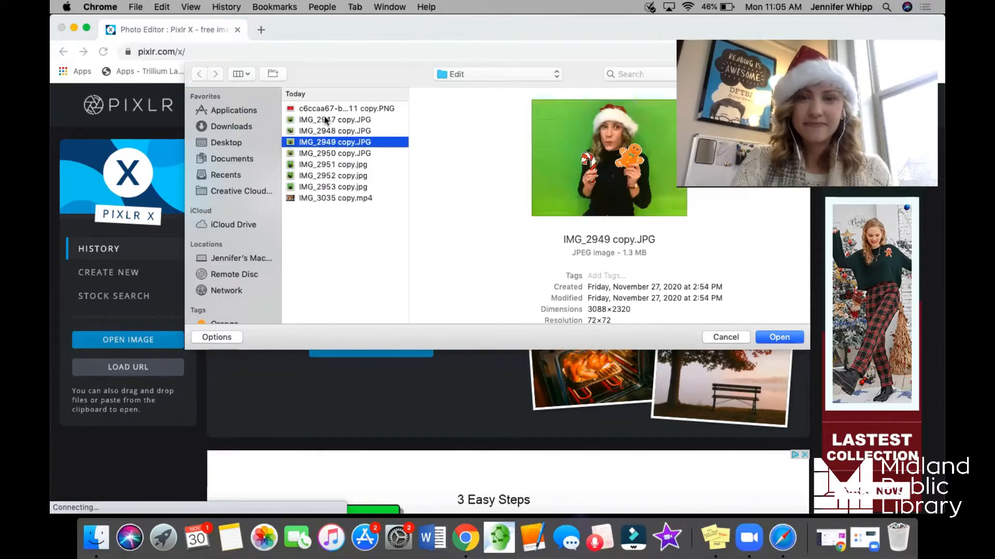
pyautogui.press('Down')
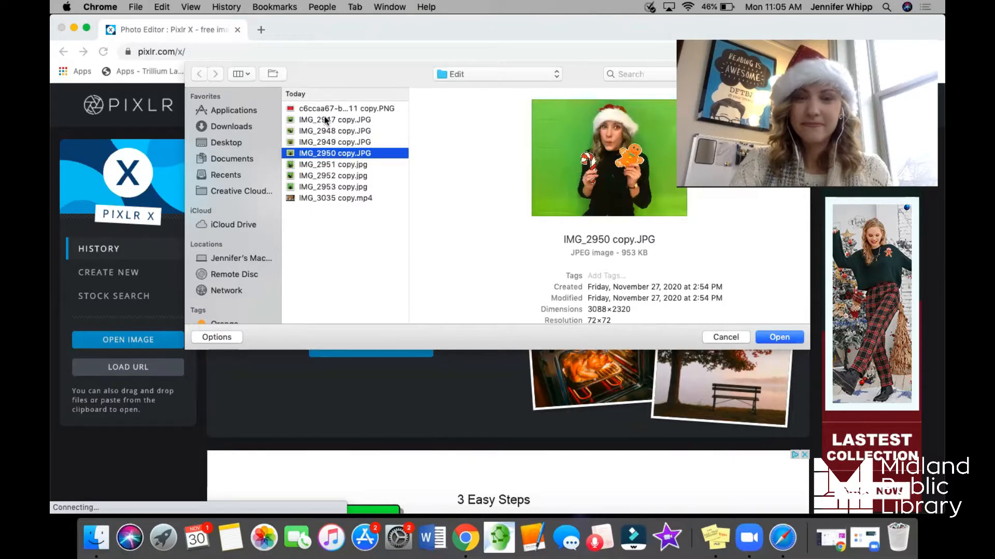
pyautogui.press('Up')
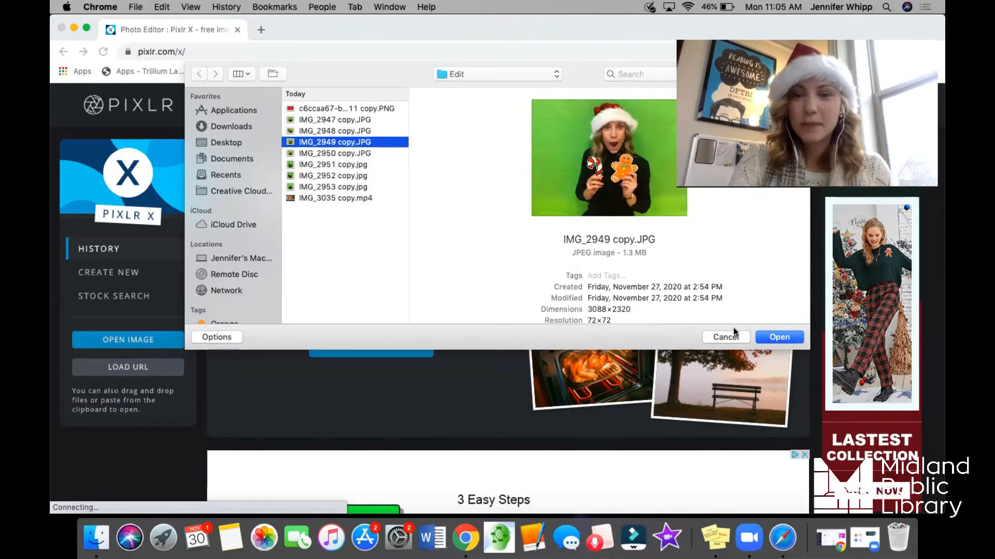
pyautogui.click(770, 337)
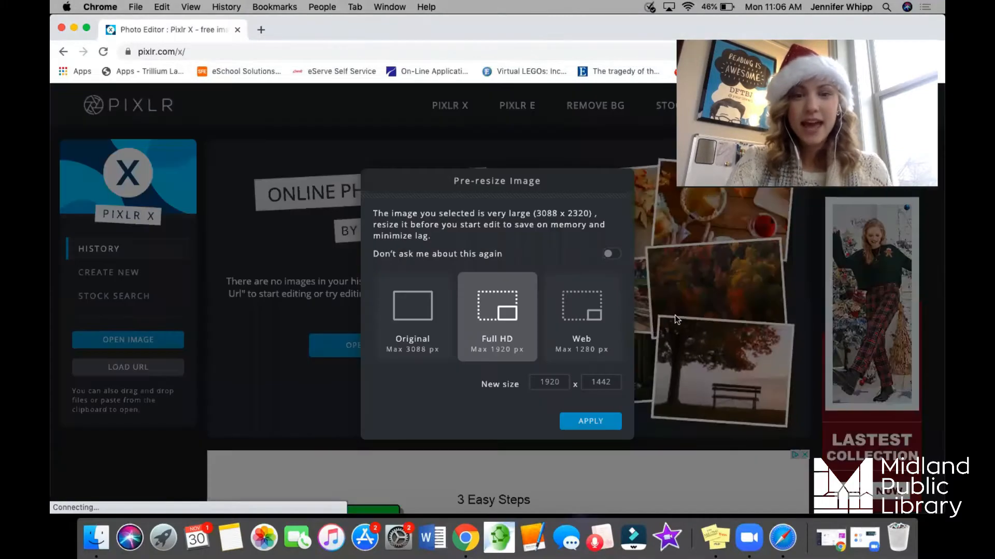
pyautogui.click(601, 425)
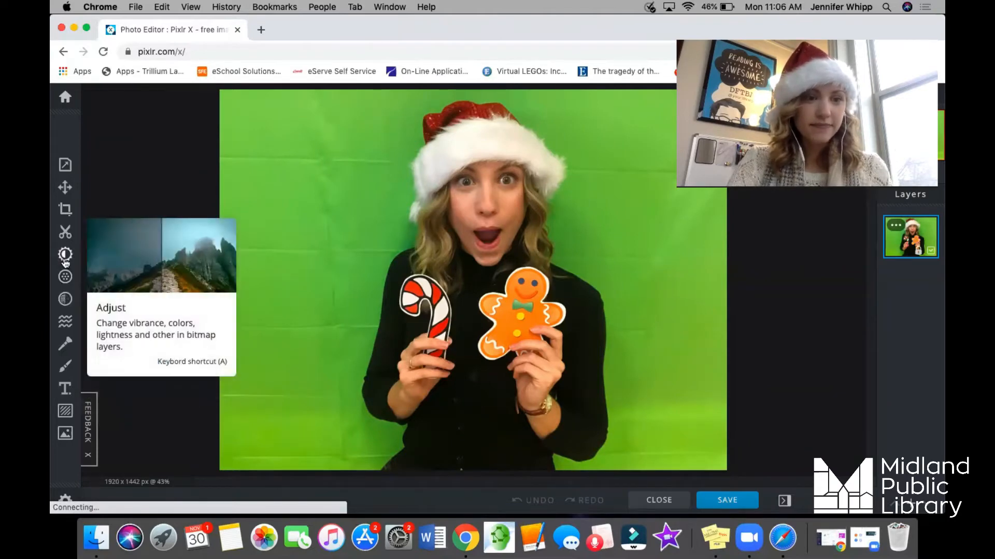
# Adjust the photo's color to vibrance 52 and saturation 34, and apply the changes.
pyautogui.click(66, 257)
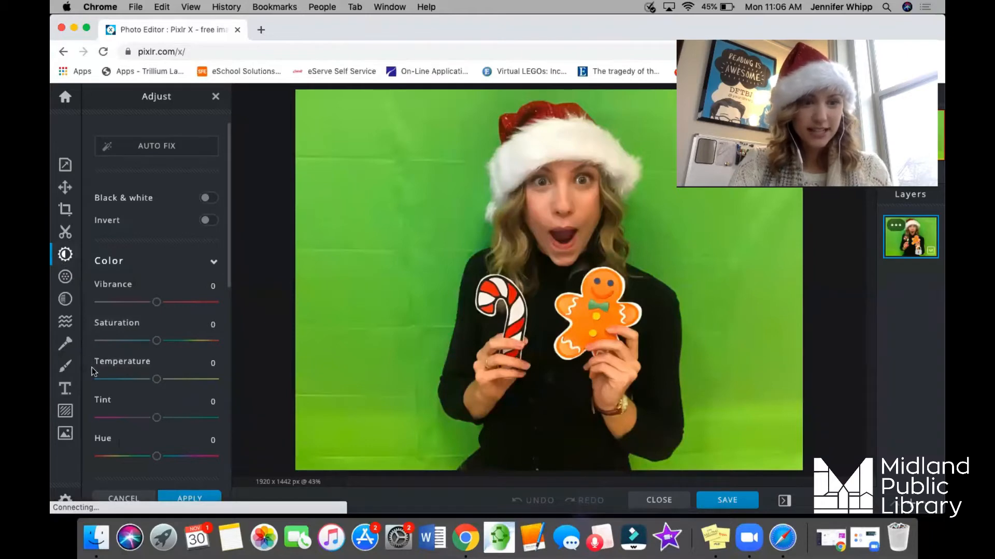
pyautogui.scroll(-1, 158, 311)
pyautogui.moveTo(155, 301); pyautogui.dragTo(186, 294)
pyautogui.moveTo(157, 333)
pyautogui.mouseDown()
pyautogui.moveTo(189, 333)
pyautogui.moveTo(160, 333)
pyautogui.moveTo(177, 334)
pyautogui.mouseUp()
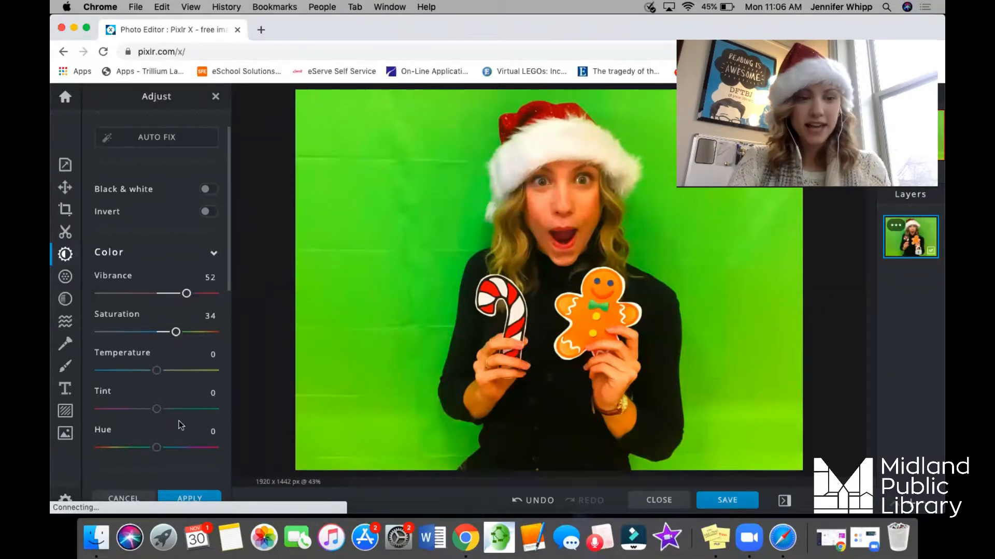
pyautogui.click(190, 499)
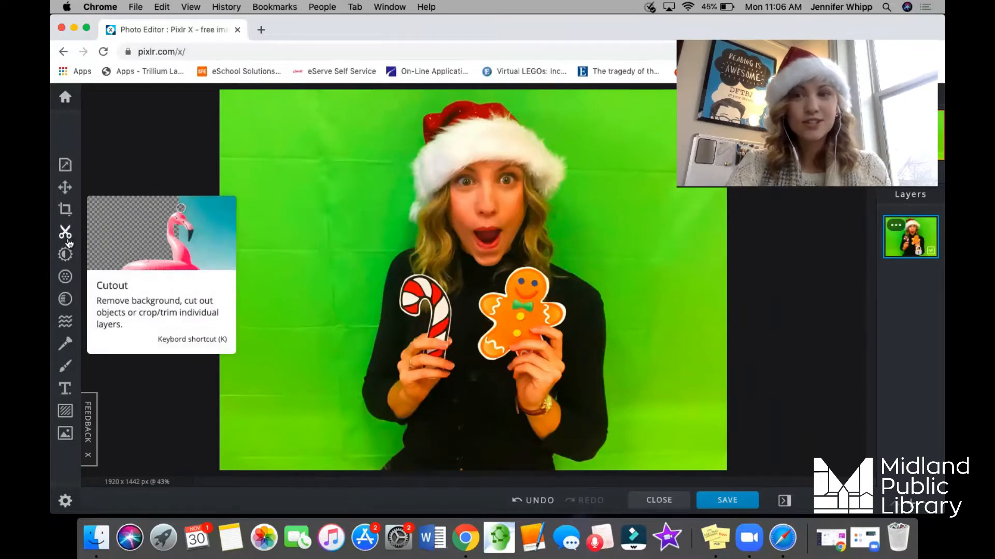
# Remove the green background with the magic wand cutout in Remove mode at tolerance 60.
pyautogui.click(65, 233)
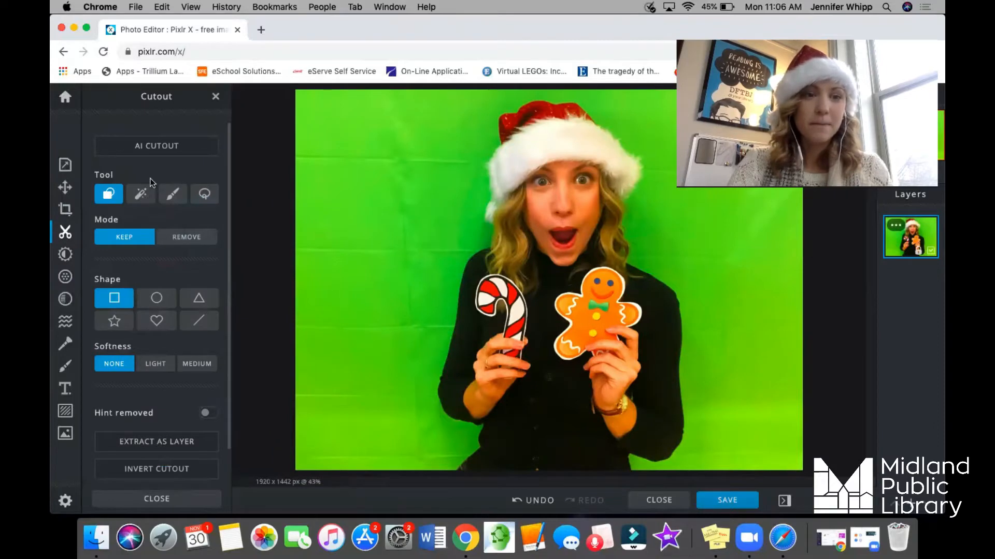
pyautogui.click(139, 195)
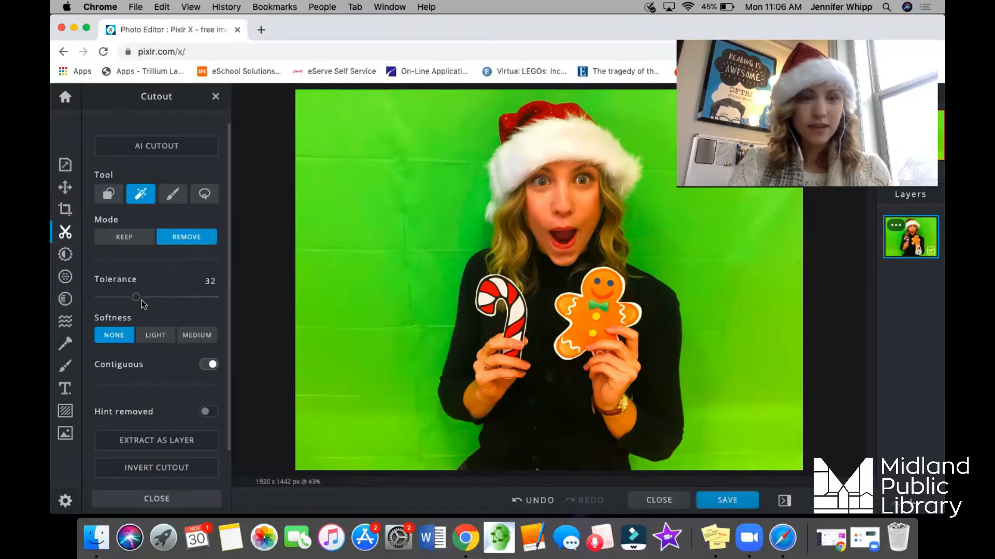
pyautogui.moveTo(137, 297); pyautogui.dragTo(169, 301)
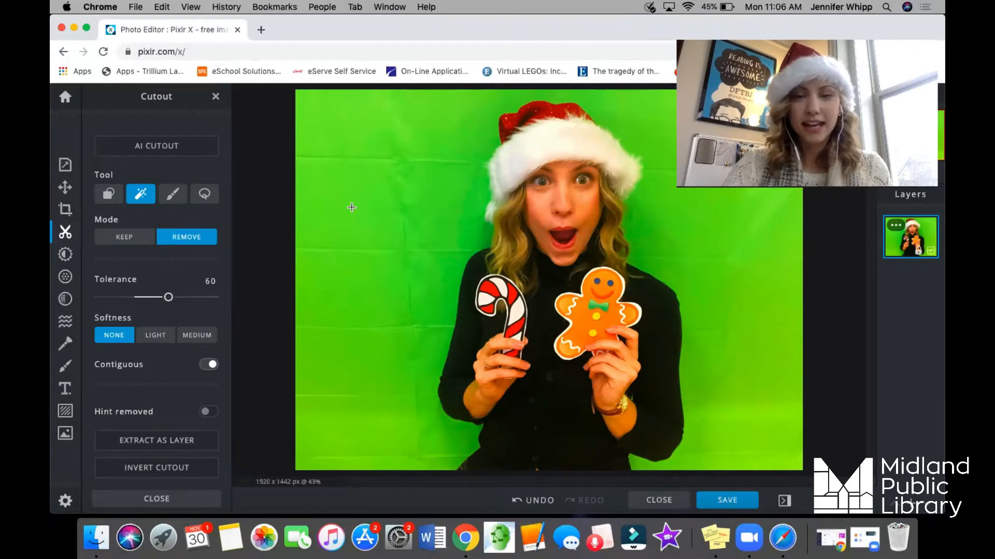
pyautogui.click(351, 208)
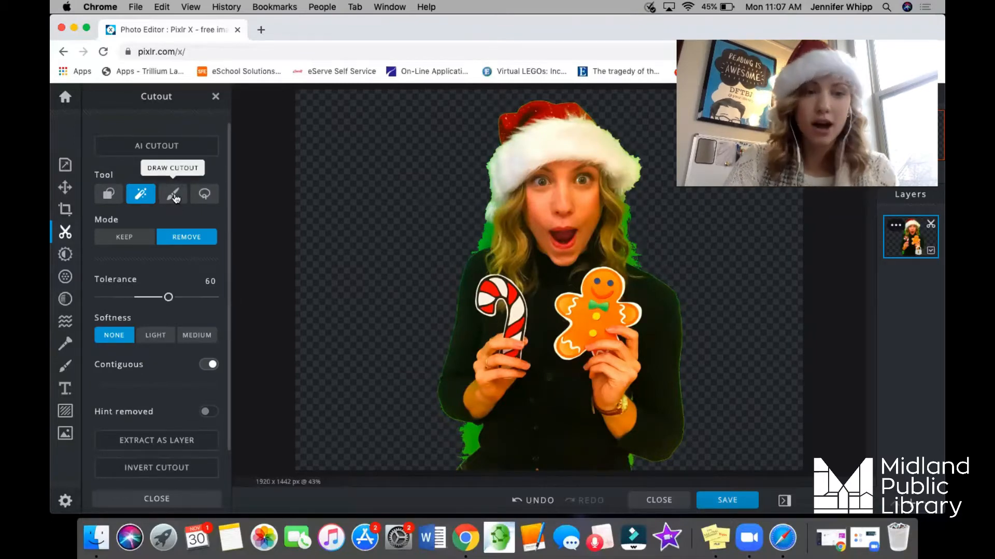
# Erase the leftover green below the candy-cane arm with a 215 px draw cutout brush, undoing the stroke that cuts into the sweater.
pyautogui.click(174, 197)
pyautogui.moveTo(116, 397)
pyautogui.mouseDown()
pyautogui.moveTo(169, 396)
pyautogui.moveTo(149, 396)
pyautogui.mouseUp()
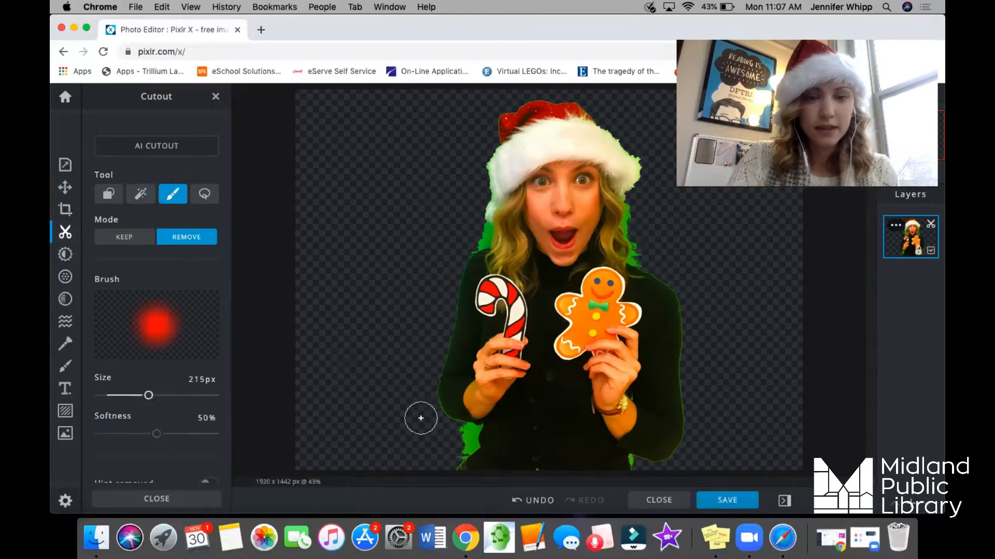
pyautogui.moveTo(459, 449)
pyautogui.mouseDown()
pyautogui.moveTo(466, 433)
pyautogui.moveTo(467, 443)
pyautogui.moveTo(446, 450)
pyautogui.mouseUp()
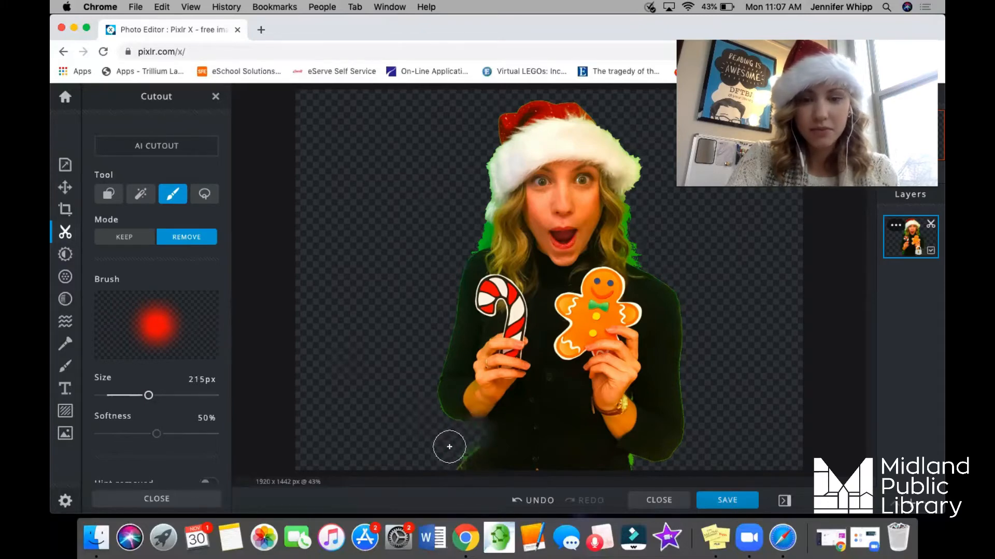
pyautogui.press('super+z')
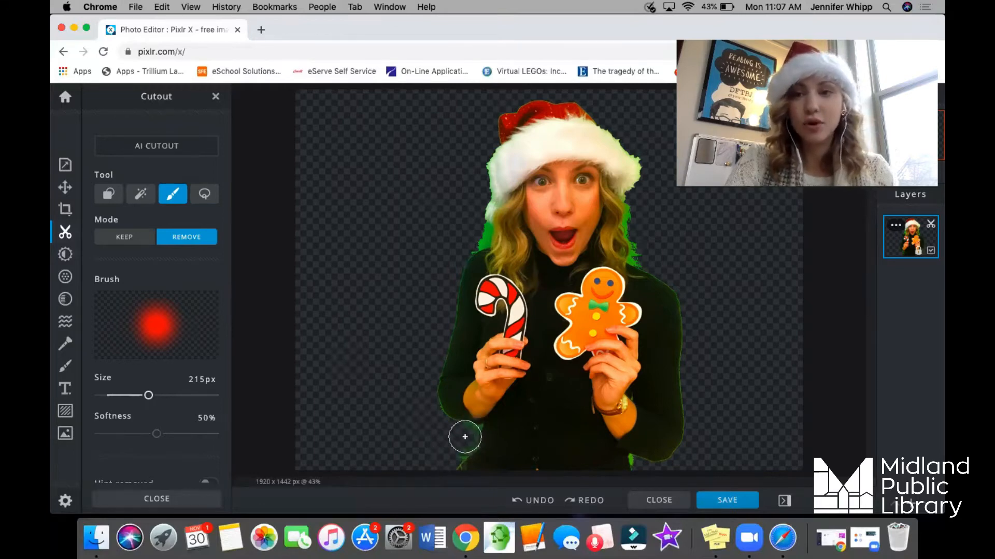
pyautogui.click(460, 438)
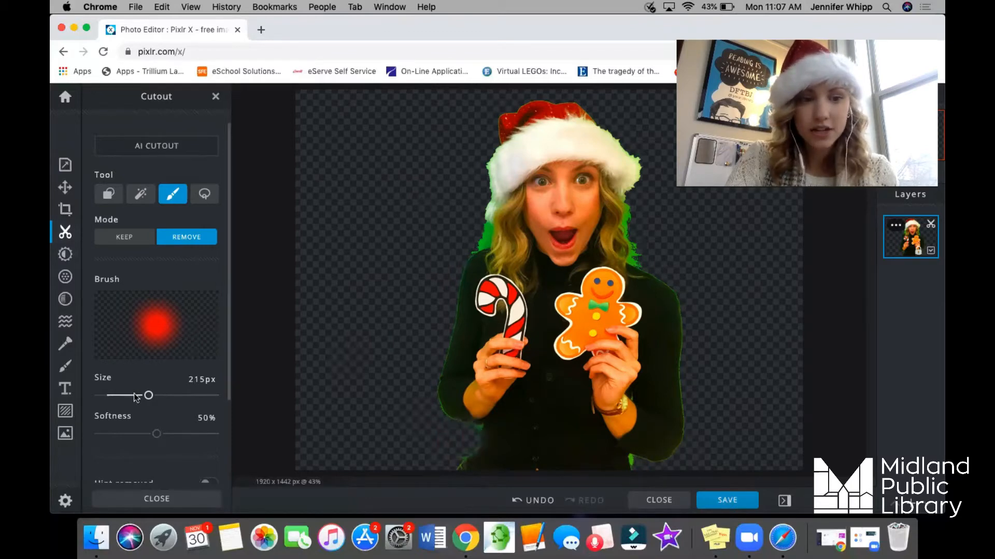
# Reduce the cutout brush to 62 px and erase the remaining green beside the hair, shoulders and candy-cane arm.
pyautogui.moveTo(138, 396); pyautogui.dragTo(113, 395)
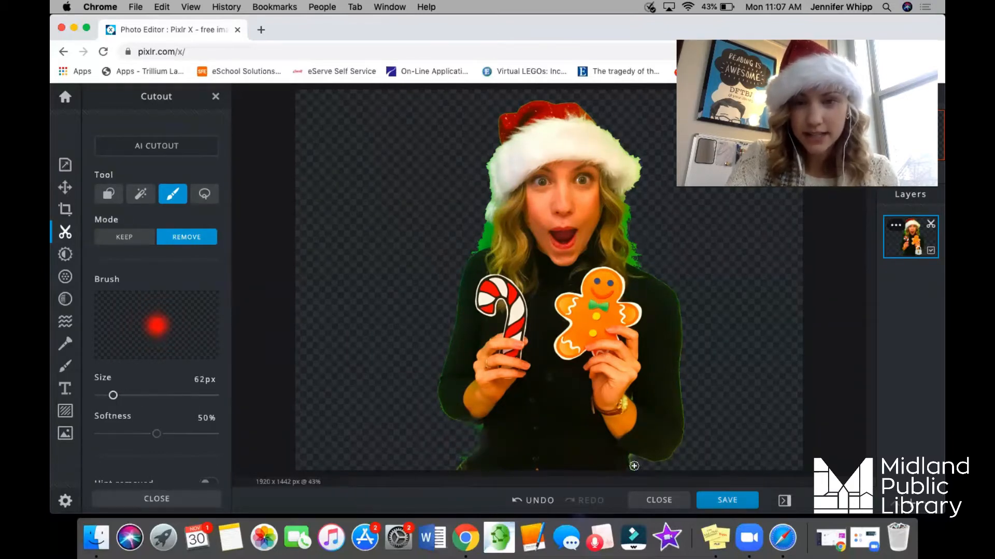
pyautogui.moveTo(637, 251)
pyautogui.mouseDown()
pyautogui.moveTo(627, 210)
pyautogui.moveTo(635, 259)
pyautogui.moveTo(623, 198)
pyautogui.mouseUp()
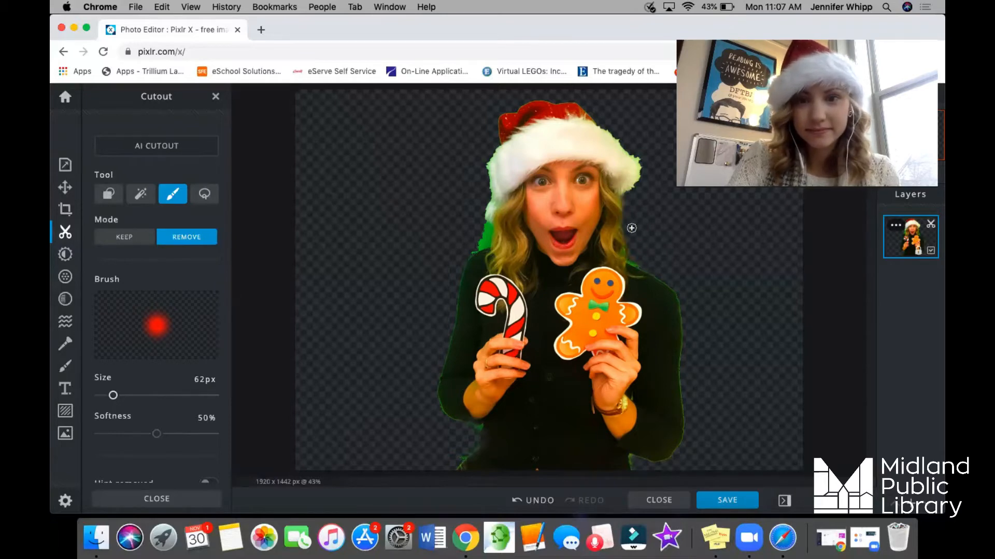
pyautogui.moveTo(470, 252)
pyautogui.mouseDown()
pyautogui.moveTo(490, 226)
pyautogui.moveTo(471, 249)
pyautogui.moveTo(482, 227)
pyautogui.mouseUp()
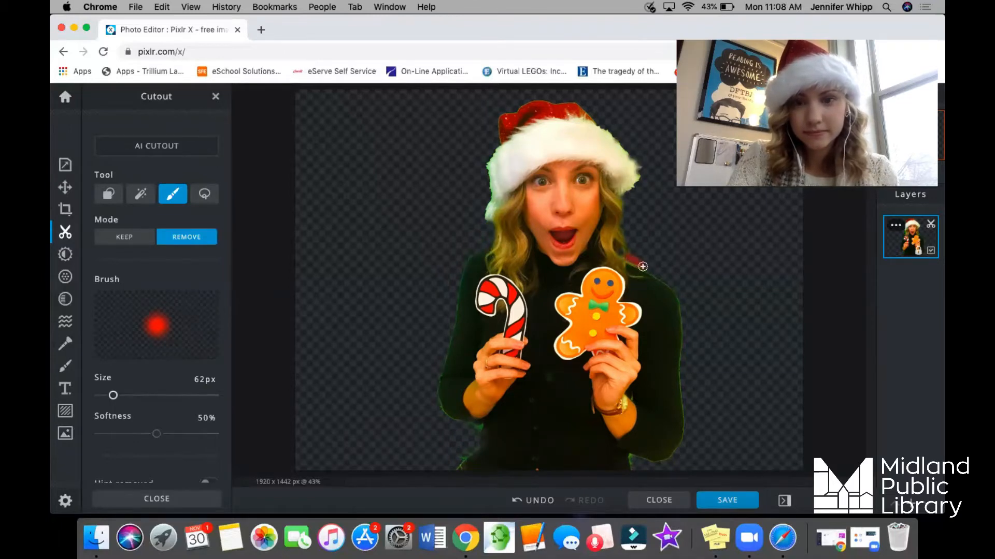
pyautogui.moveTo(479, 429)
pyautogui.mouseDown()
pyautogui.moveTo(452, 422)
pyautogui.moveTo(432, 400)
pyautogui.mouseUp()
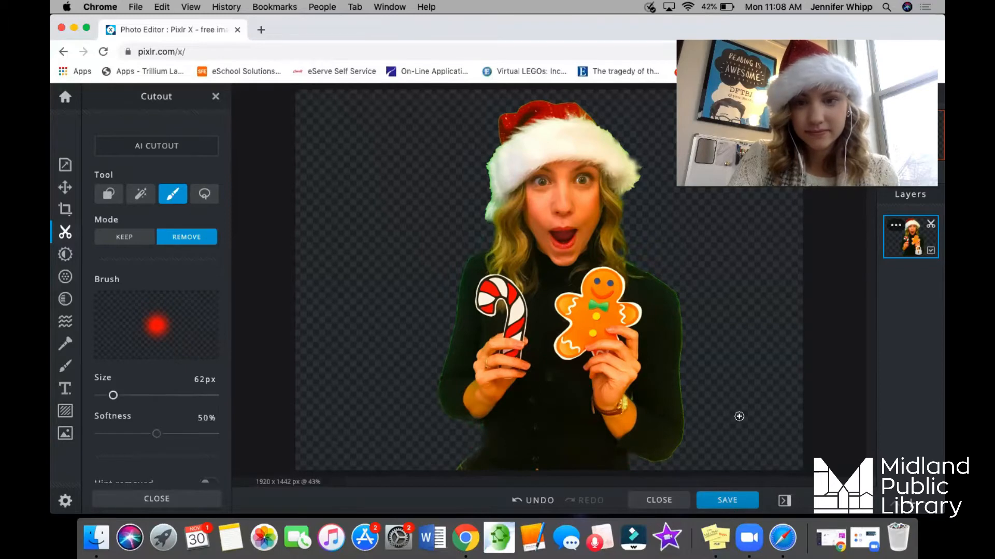
pyautogui.scroll(2, 738, 415)
pyautogui.scroll(-5, 739, 416)
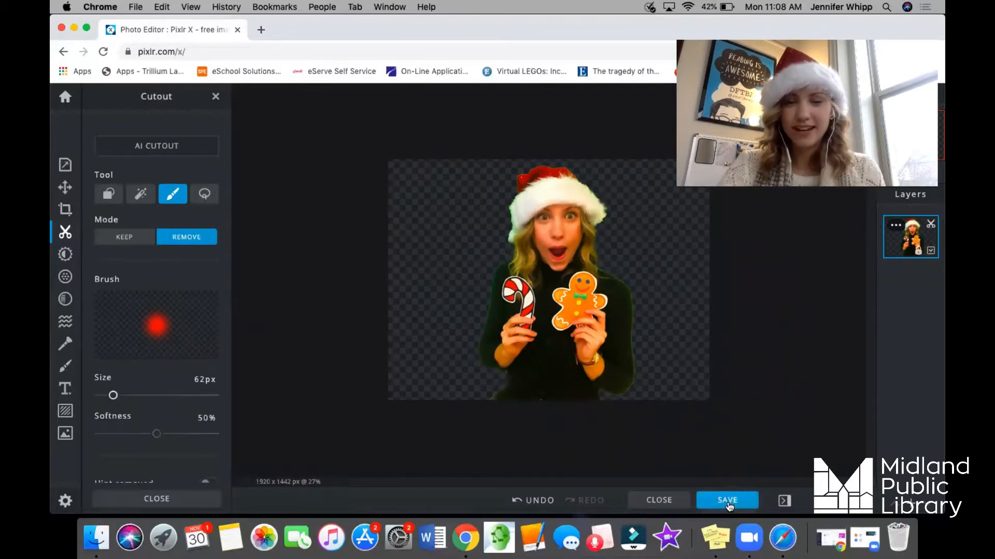
# Download the cutout as a PNG named with the subject's first name plus "Christmas", and open the downloaded file.
pyautogui.click(727, 500)
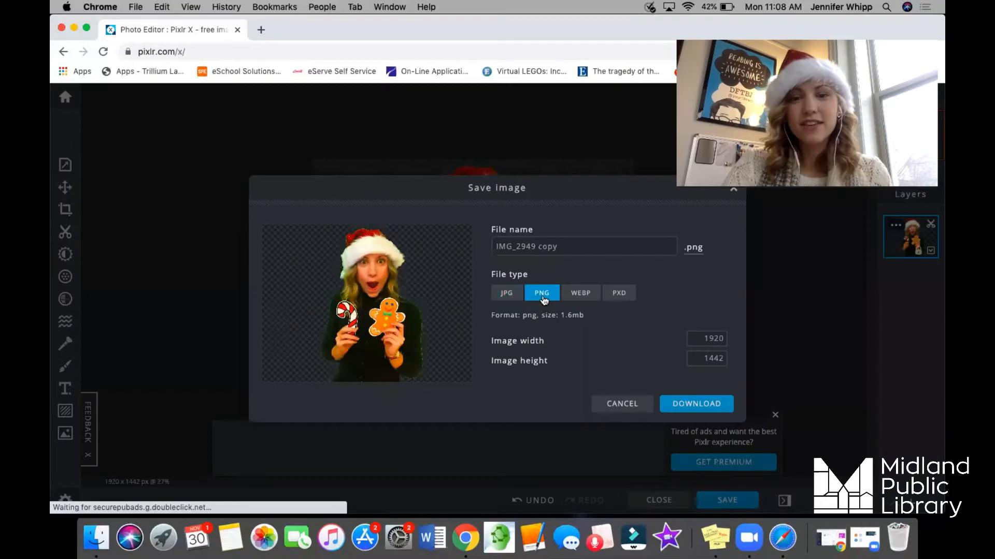
pyautogui.click(570, 246)
pyautogui.moveTo(571, 245); pyautogui.dragTo(461, 246)
pyautogui.press('BackSpace')
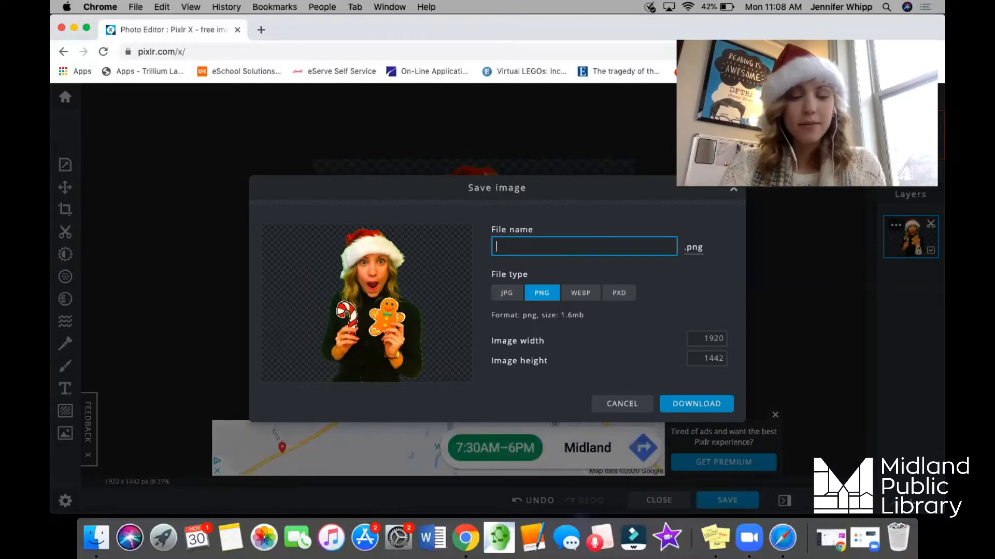
pyautogui.write('Jenn')
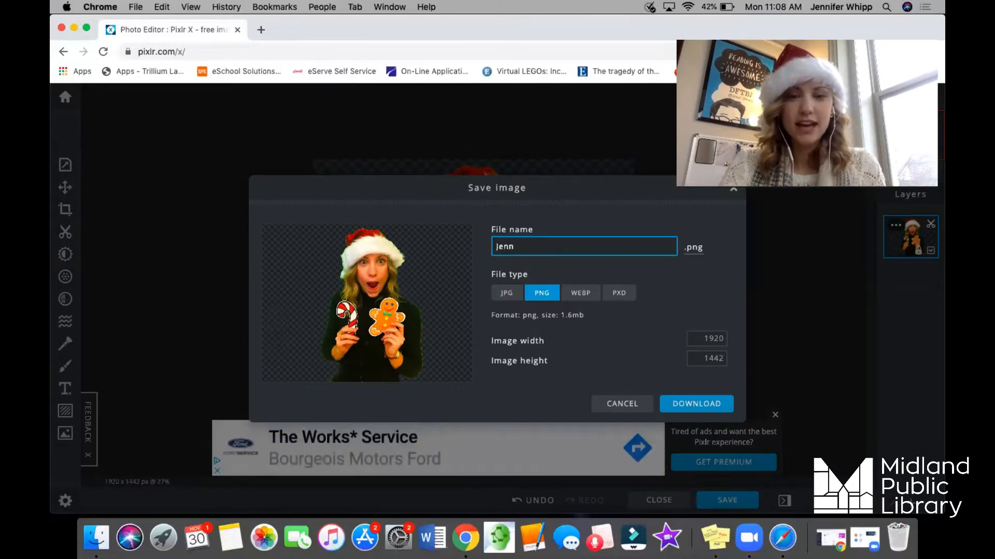
pyautogui.write(' Christmas')
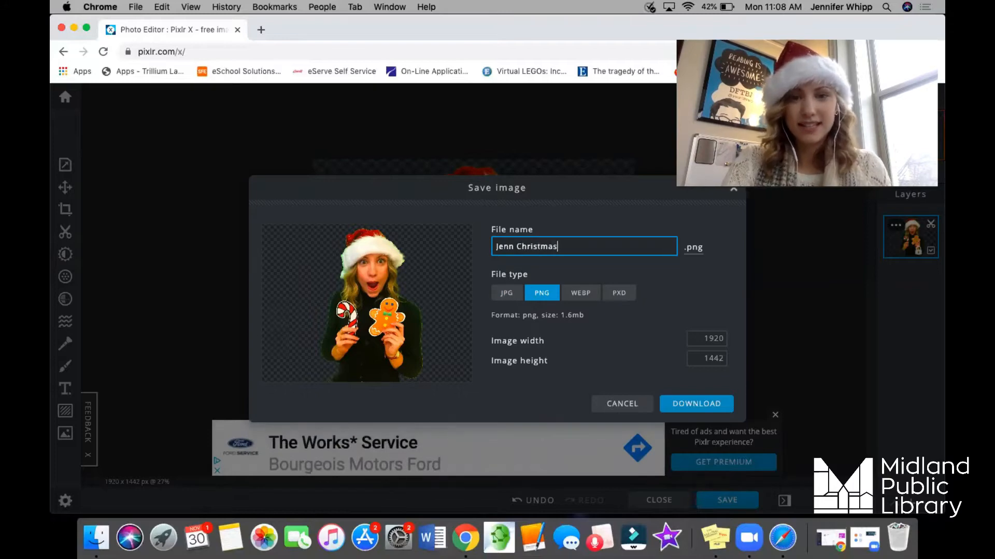
pyautogui.click(684, 405)
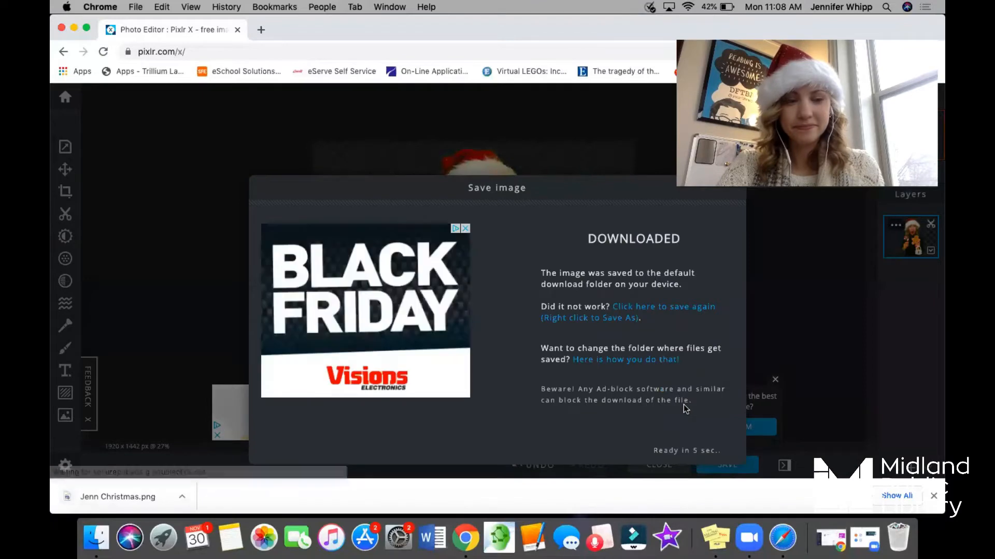
pyautogui.click(123, 497)
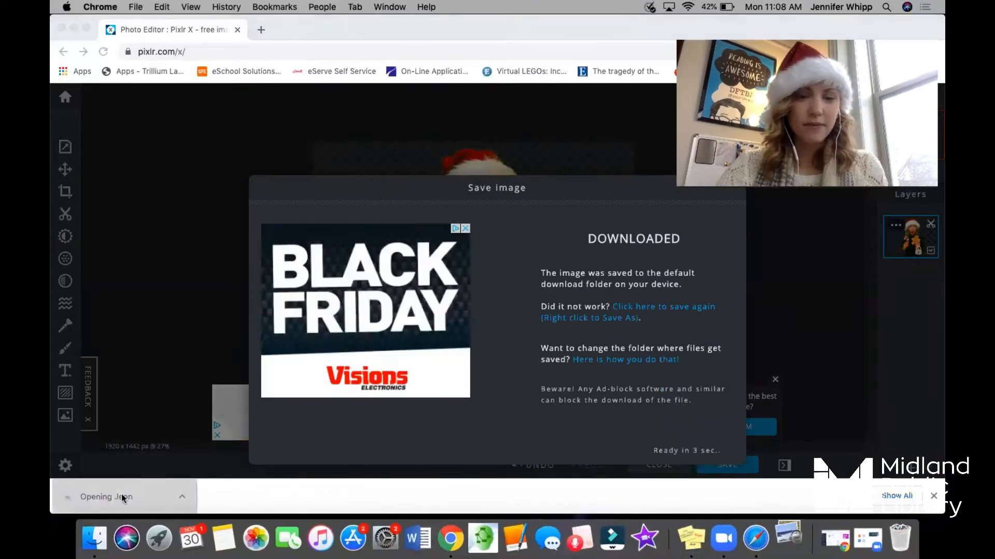
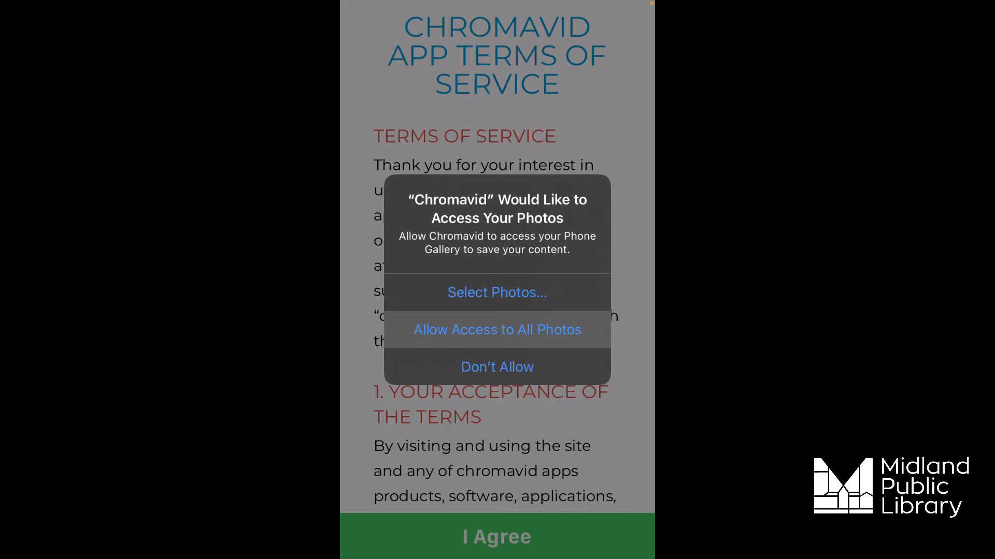
# Allow Chromavid access to all photos and the microphone, and choose the green background as the color to replace.
pyautogui.click(497, 330)
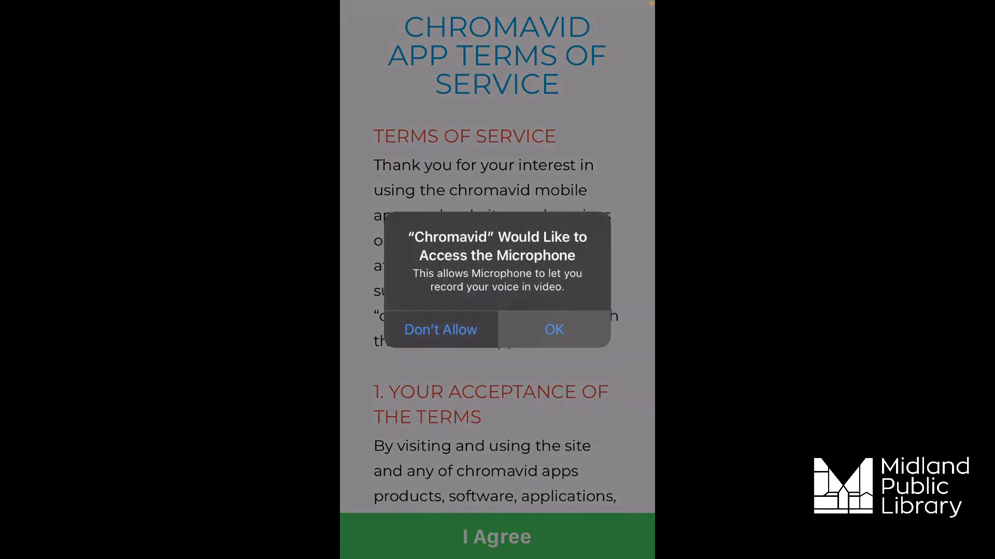
pyautogui.click(554, 330)
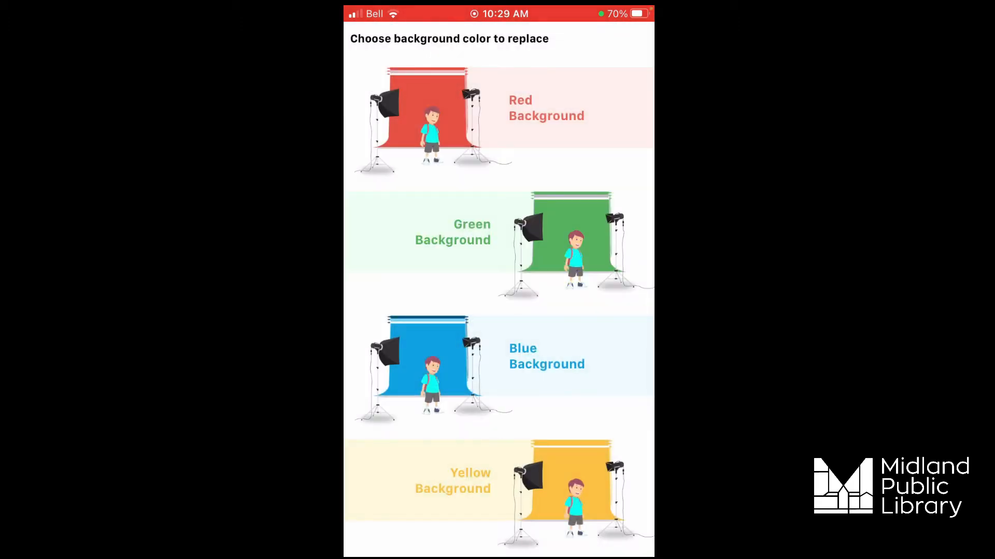
pyautogui.click(499, 233)
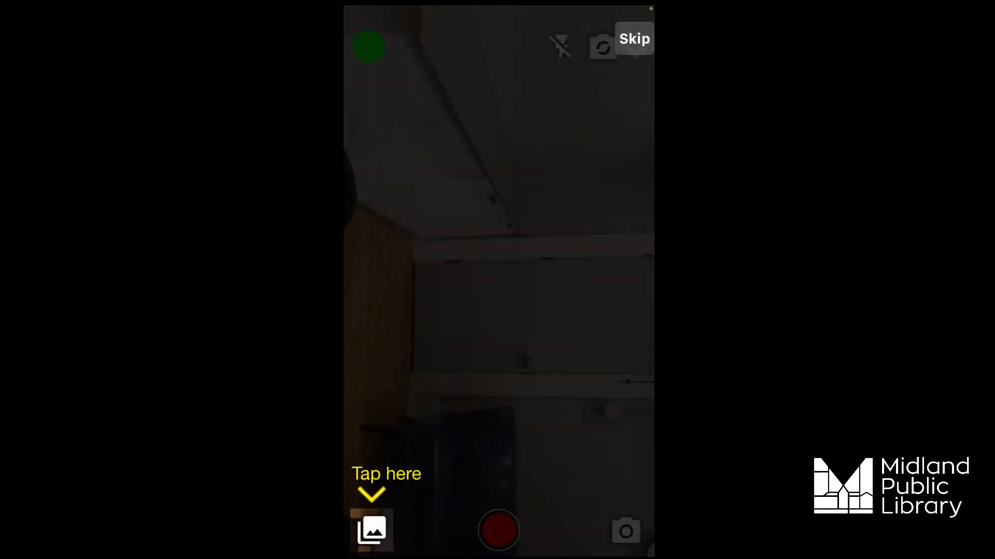
# Choose the Christmas fireplace image from the phone's own photos as the replacement background.
pyautogui.click(371, 530)
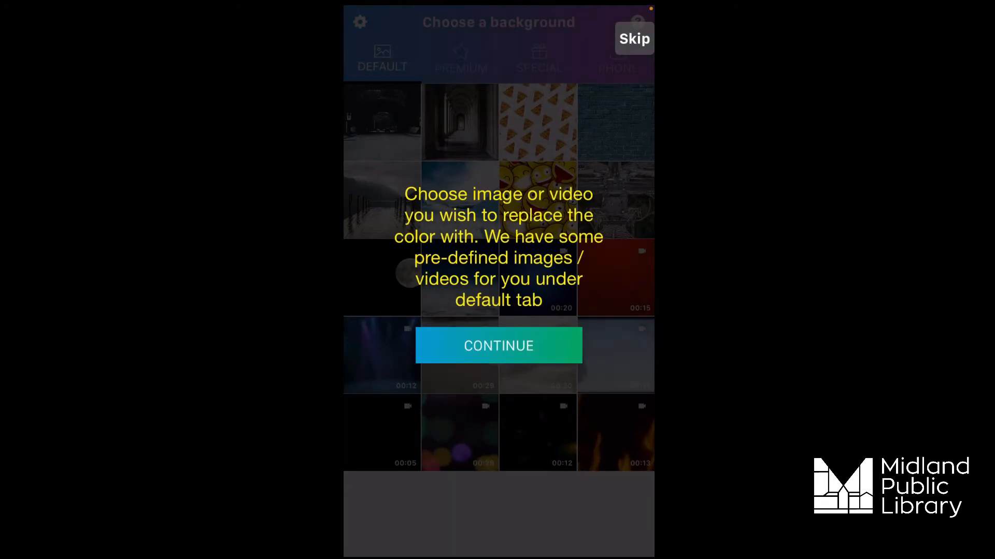
pyautogui.click(499, 346)
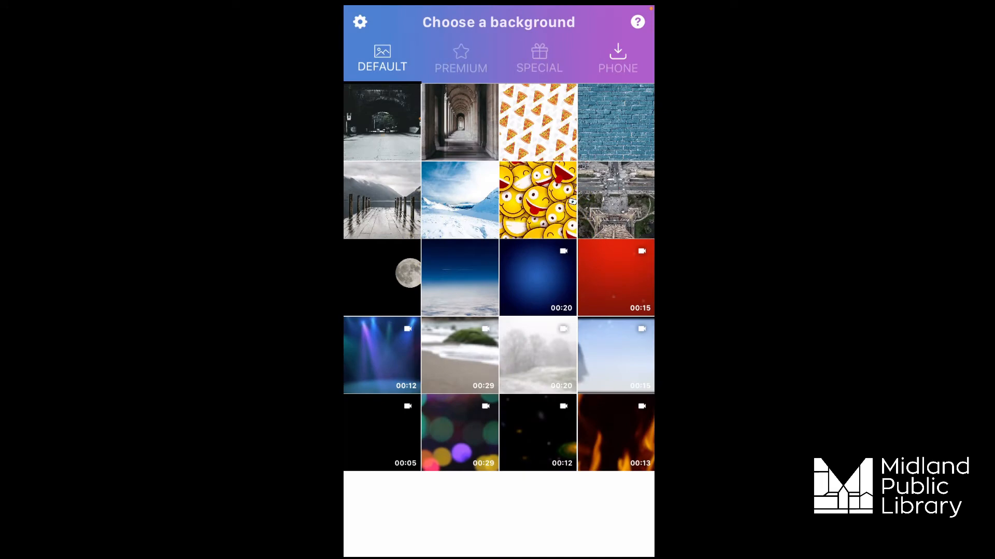
pyautogui.click(617, 58)
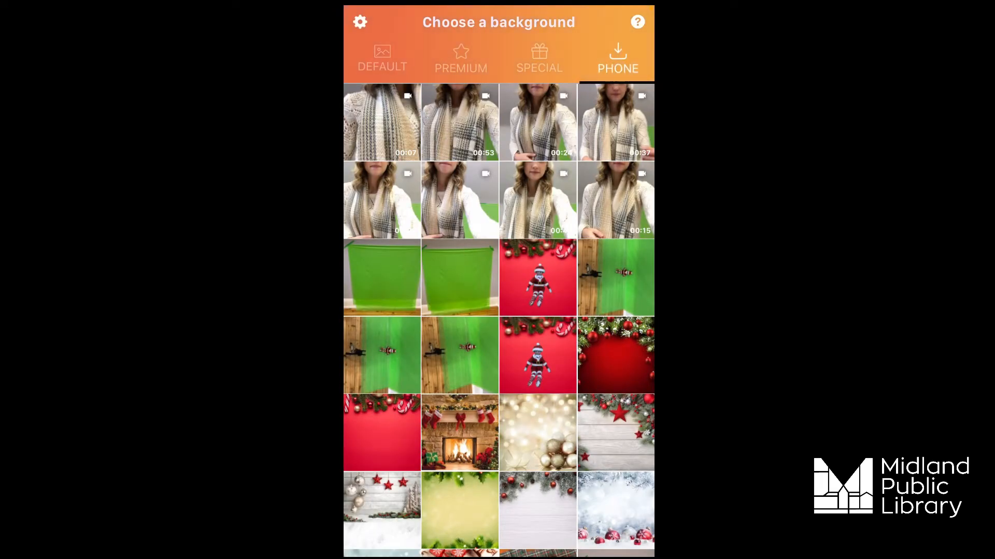
pyautogui.scroll(-5, 499, 319)
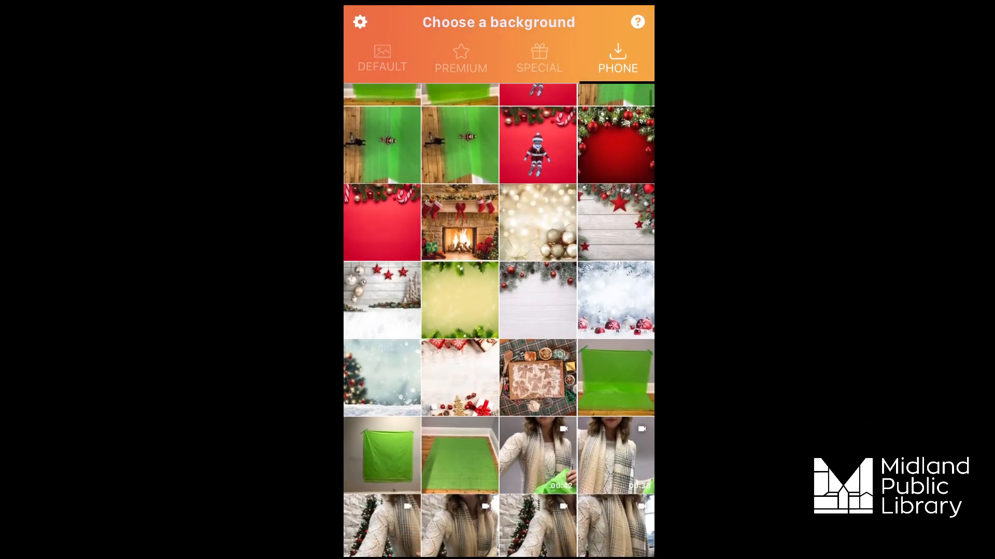
pyautogui.click(460, 221)
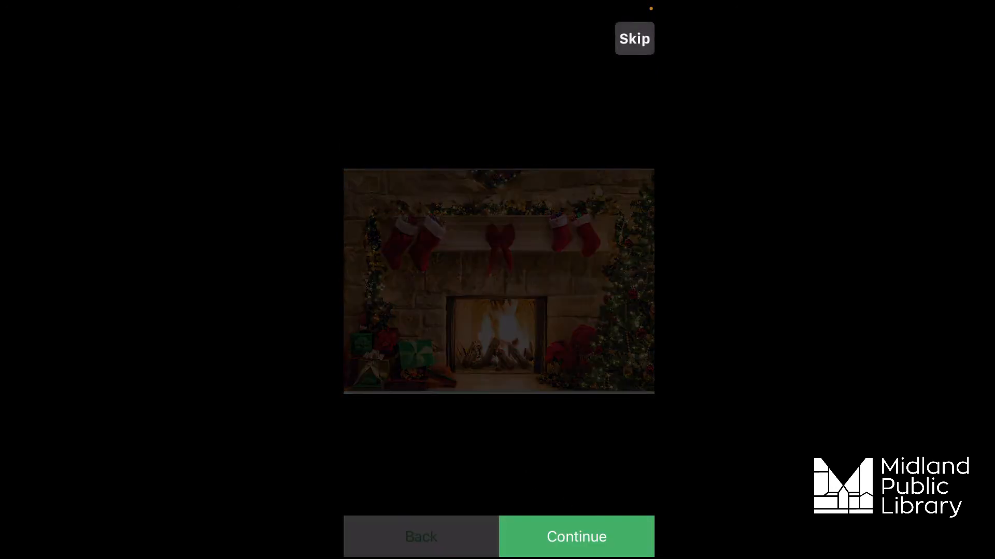
pyautogui.click(576, 537)
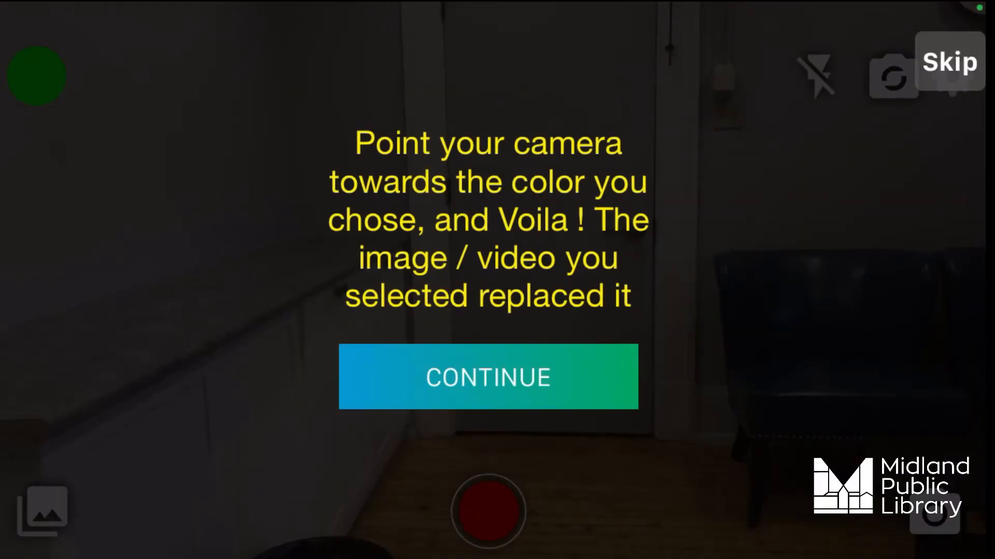
# Record a green-screen video with the Christmas fireplace as its background.
pyautogui.click(488, 376)
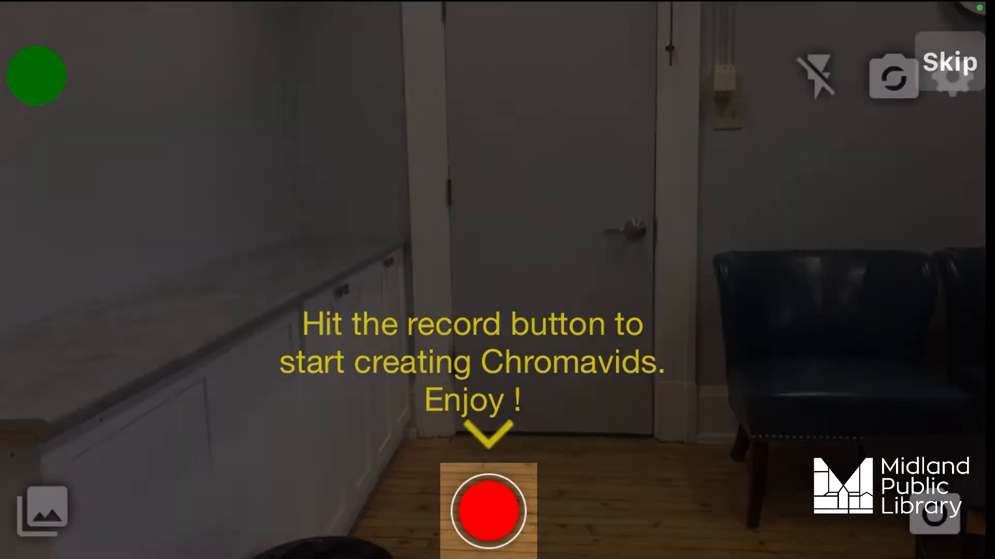
pyautogui.click(489, 512)
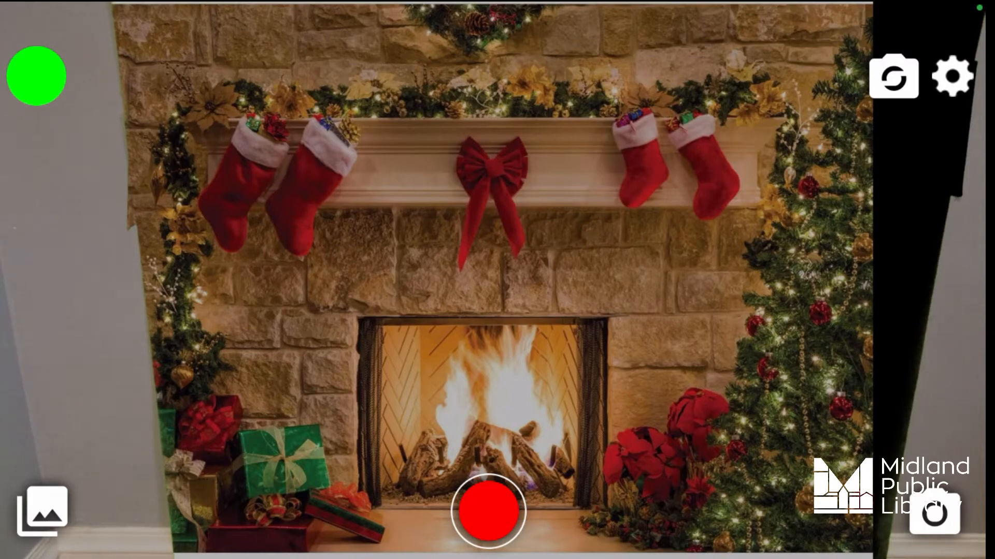
pyautogui.click(489, 511)
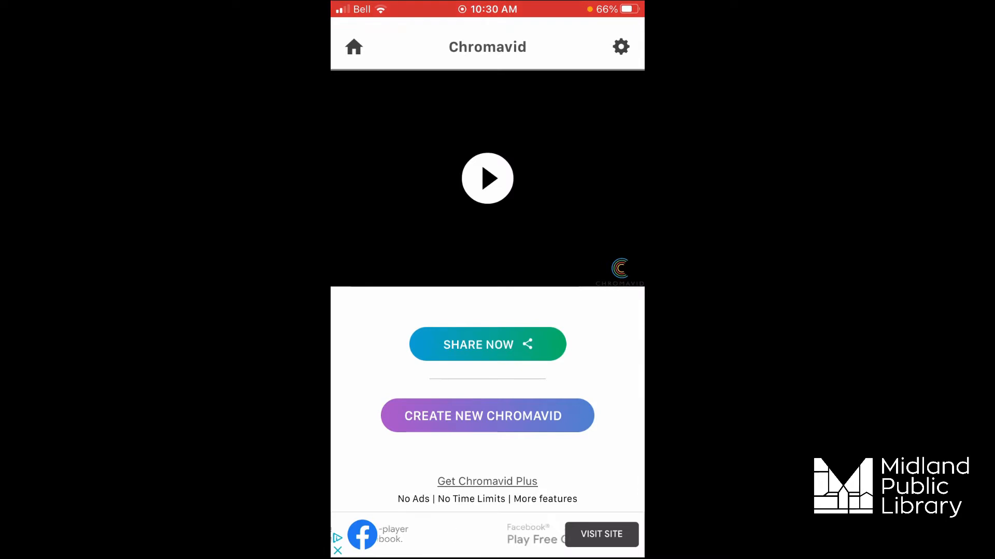
# Play back the recorded Chromavid video and save it to the phone, closing the full-screen page shown after saving.
pyautogui.click(487, 178)
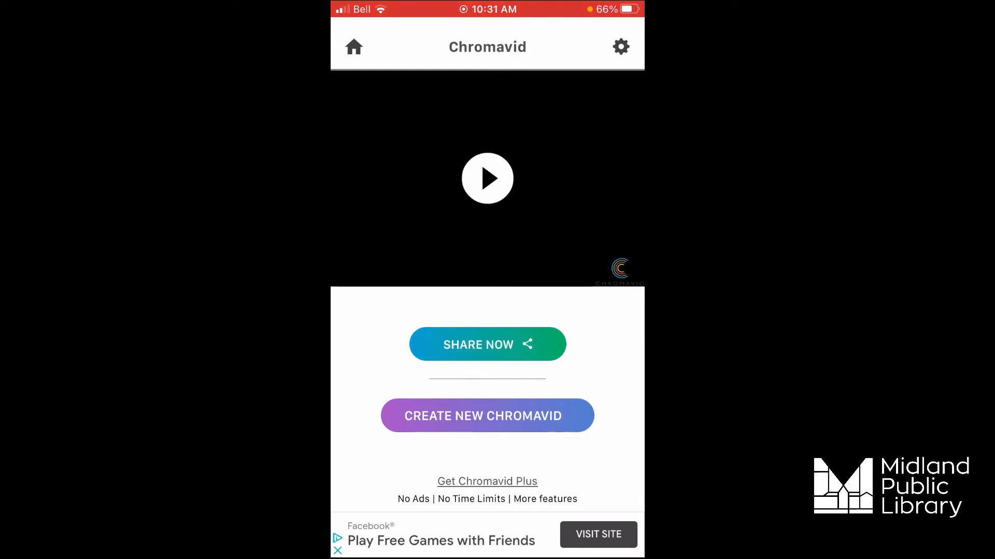
pyautogui.click(487, 344)
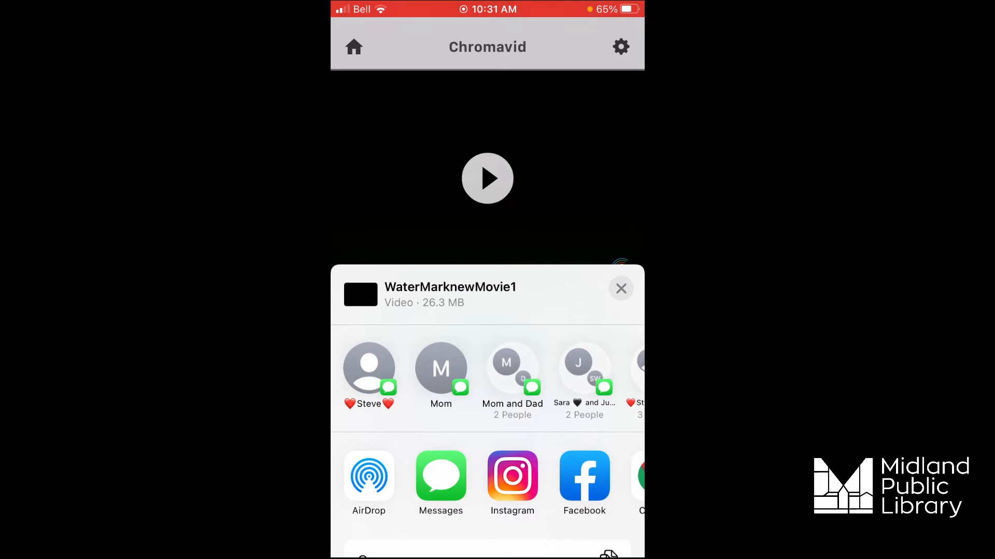
pyautogui.moveTo(584, 476); pyautogui.dragTo(584, 246)
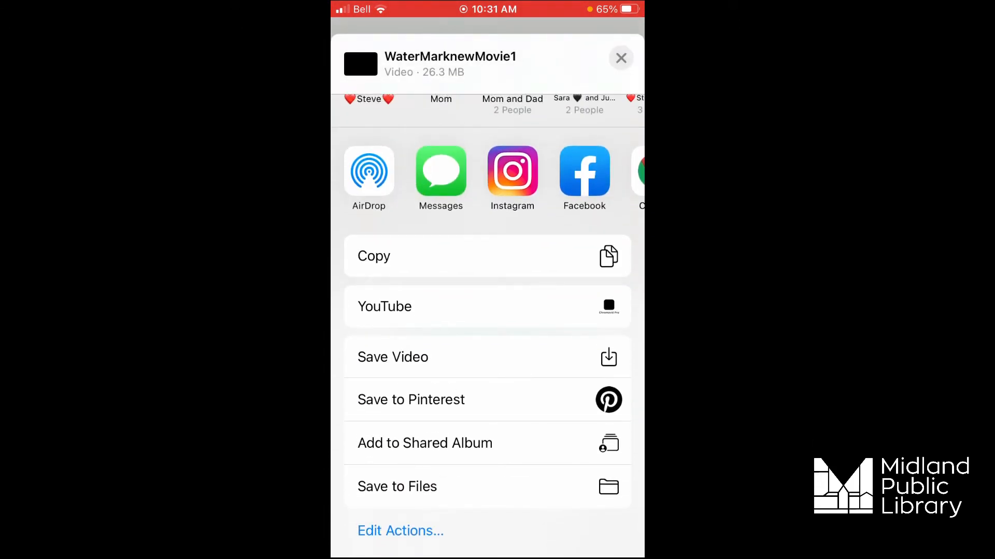
pyautogui.click(487, 357)
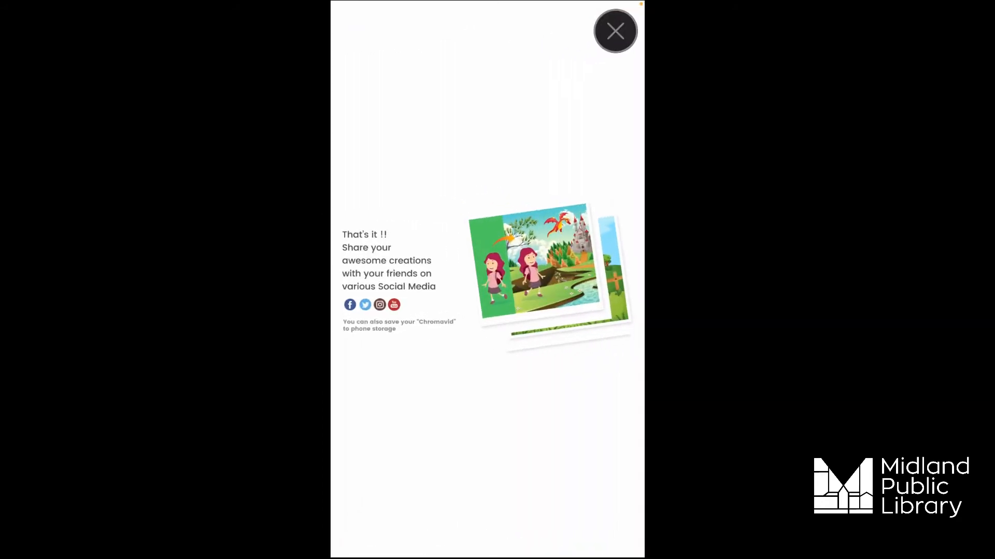
pyautogui.click(615, 31)
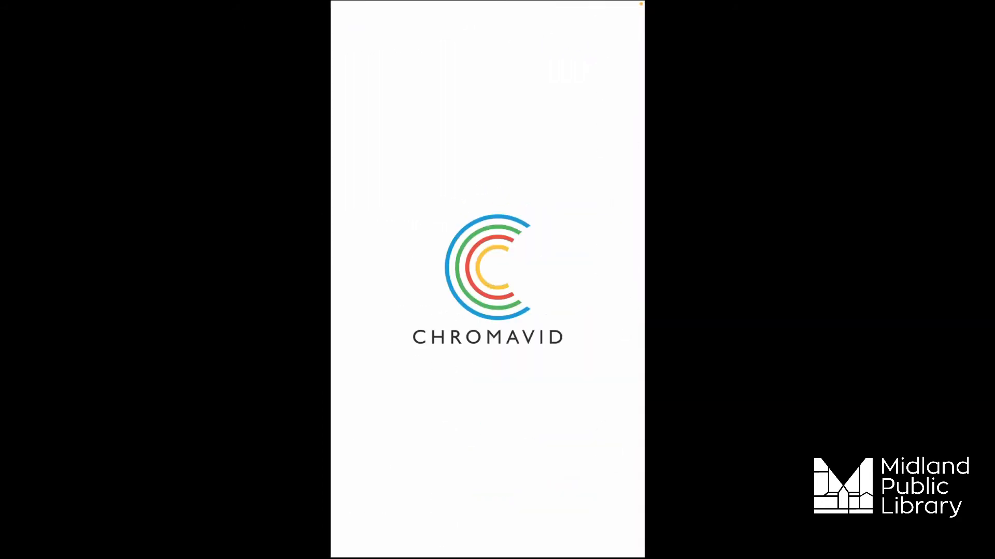
# Switch to the Photos app, open the saved fireplace video and examine its background replacement up close.
pyautogui.press('Home')
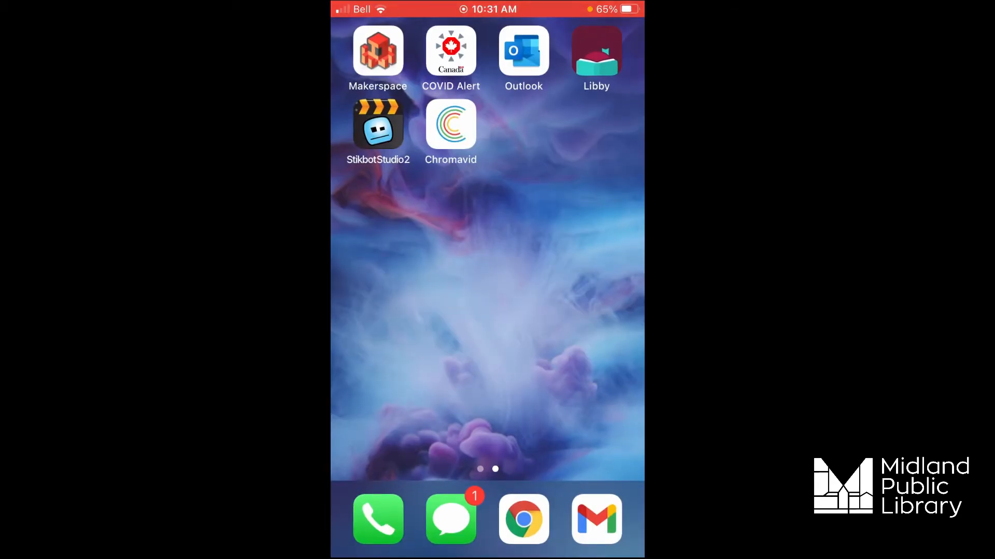
pyautogui.moveTo(404, 311); pyautogui.dragTo(585, 310)
pyautogui.click(377, 50)
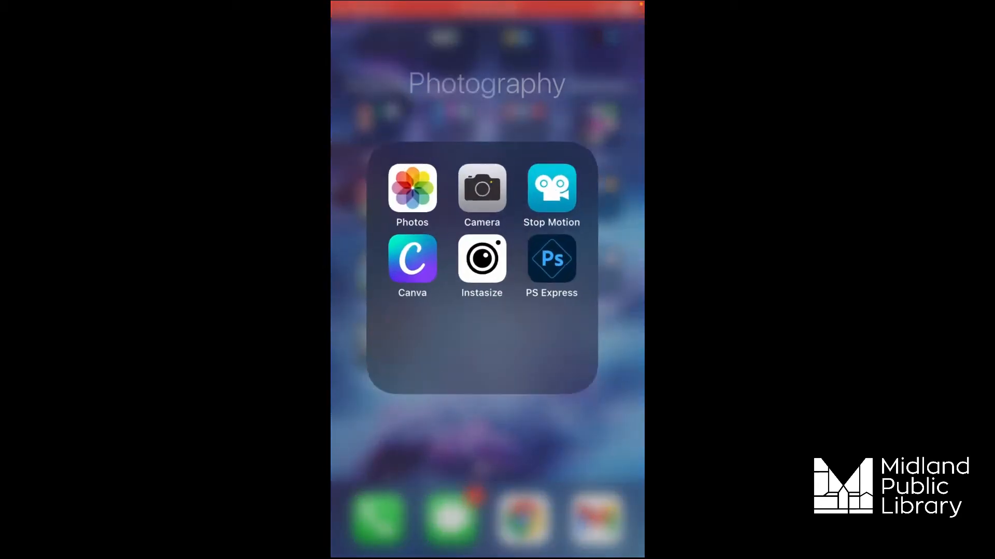
pyautogui.click(412, 189)
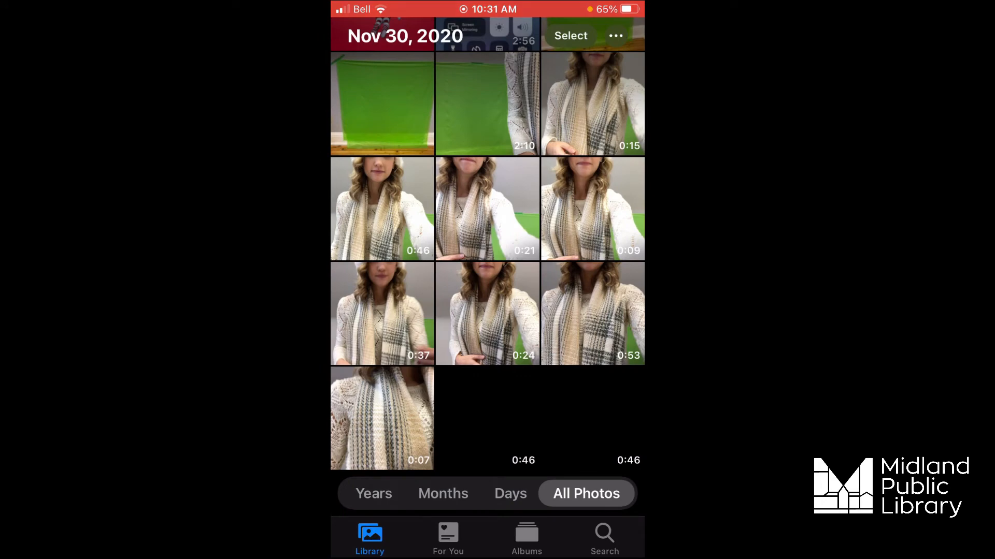
pyautogui.click(592, 419)
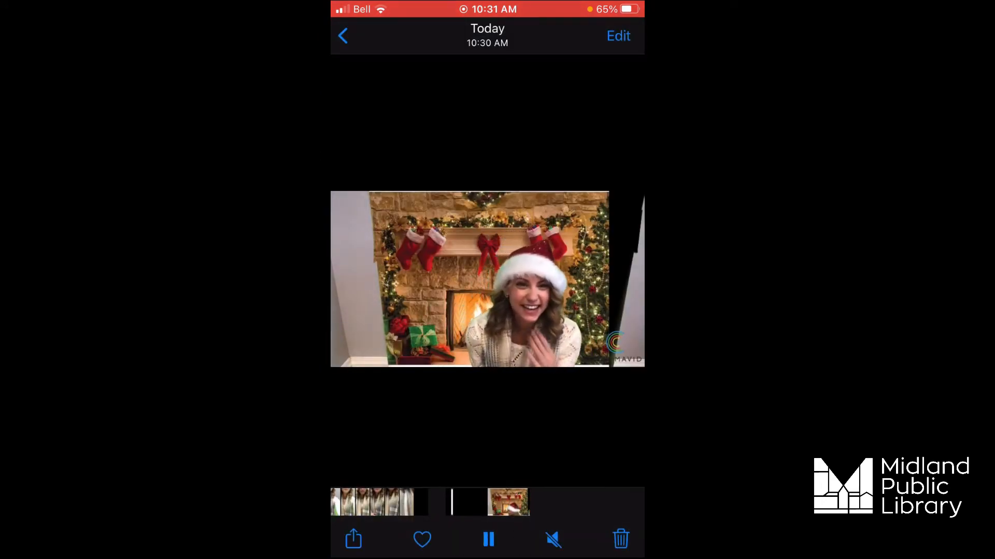
pyautogui.scroll(5, 619, 313)
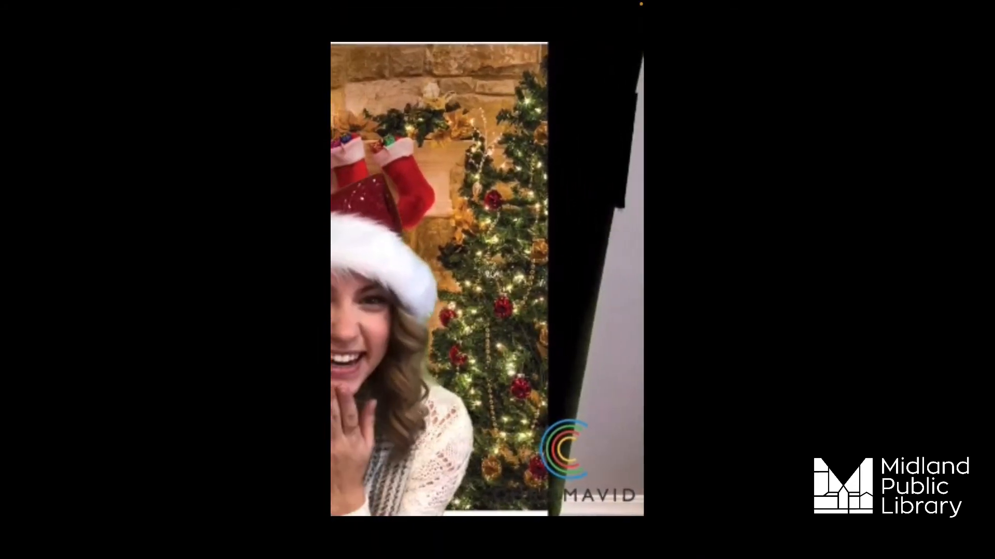
pyautogui.scroll(-5, 487, 280)
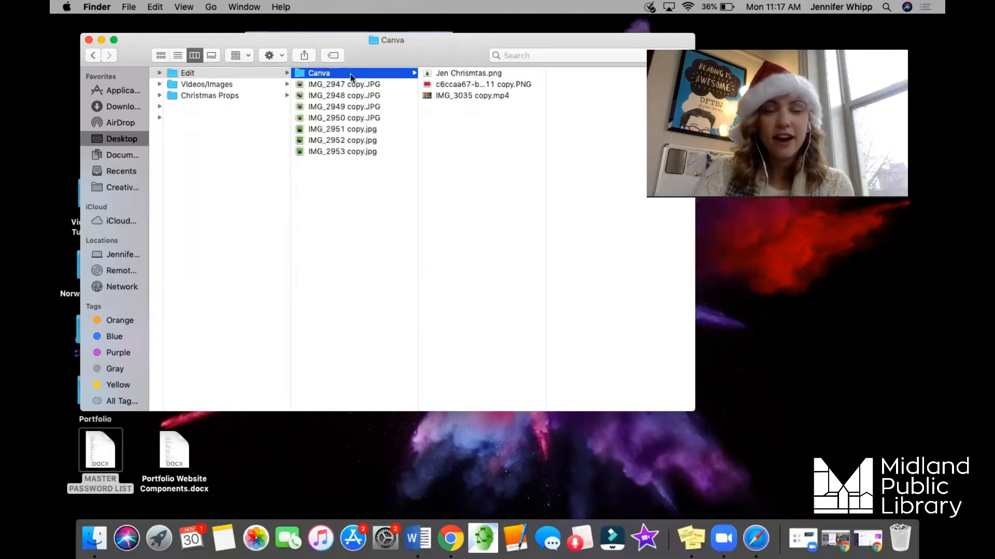
# Preview the cutout PNG, the Santa figure PNG and IMG_3035 copy.mp4 in Finder's Canva folder.
pyautogui.click(450, 74)
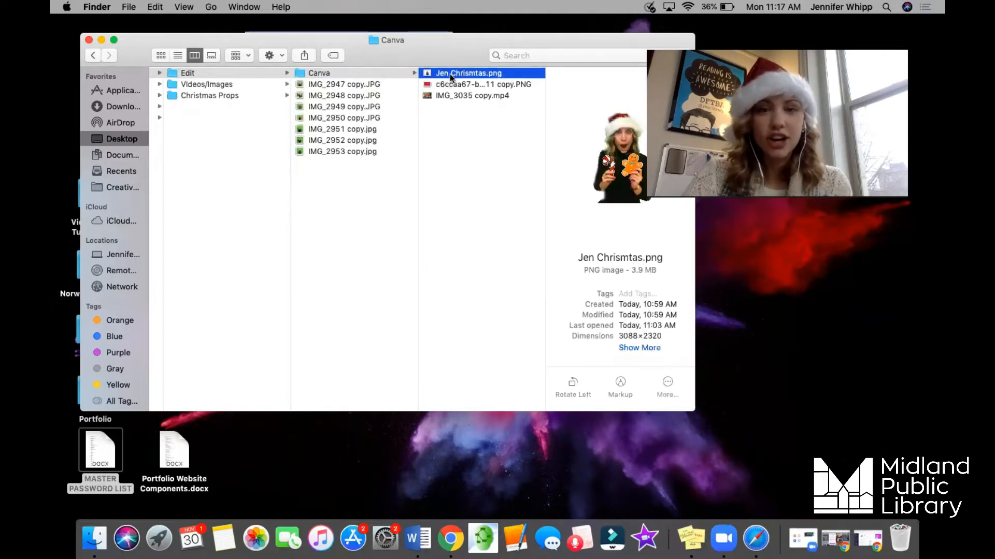
pyautogui.moveTo(479, 42); pyautogui.dragTo(471, 41)
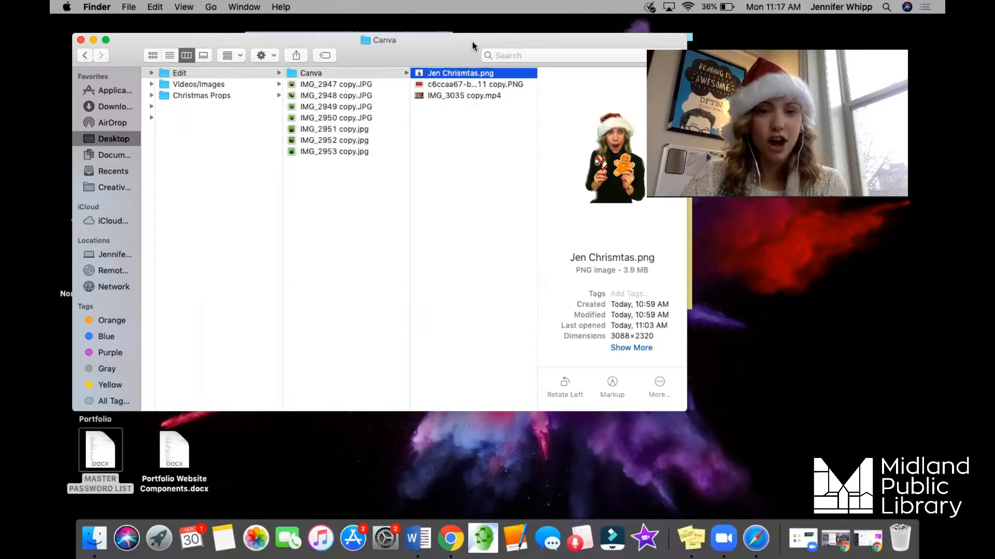
pyautogui.click(463, 84)
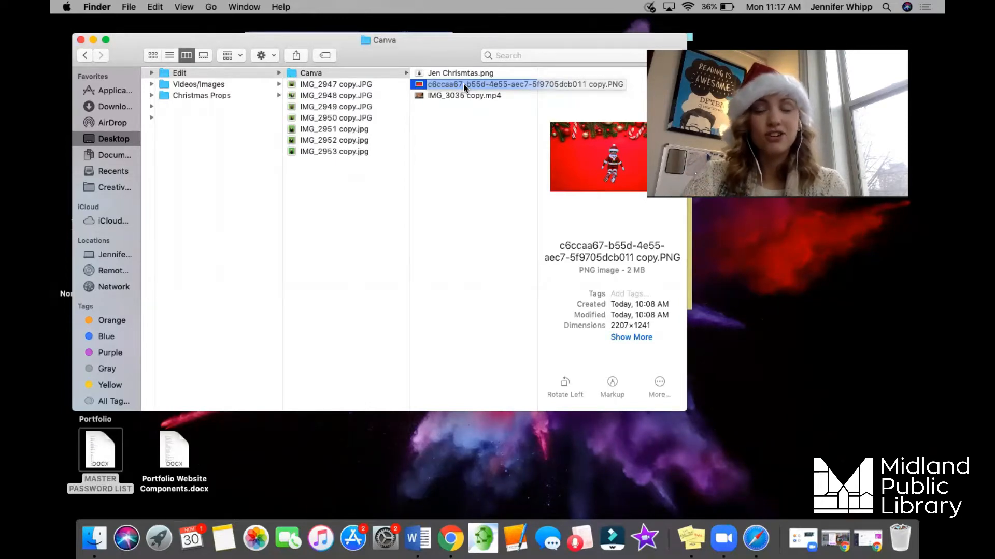
pyautogui.click(462, 96)
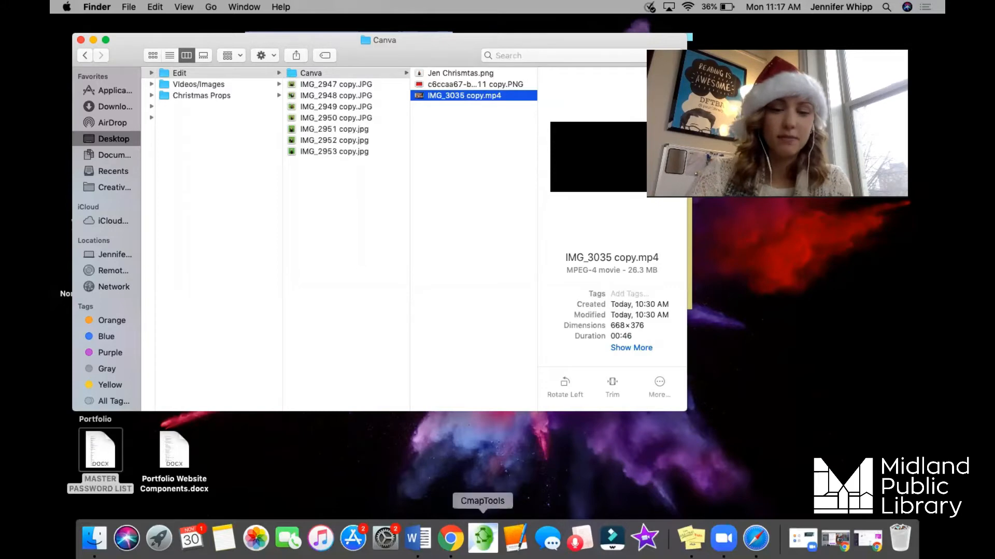
# Switch to a new Google Chrome window and open canva.com.
pyautogui.rightClick(443, 540)
pyautogui.click(472, 419)
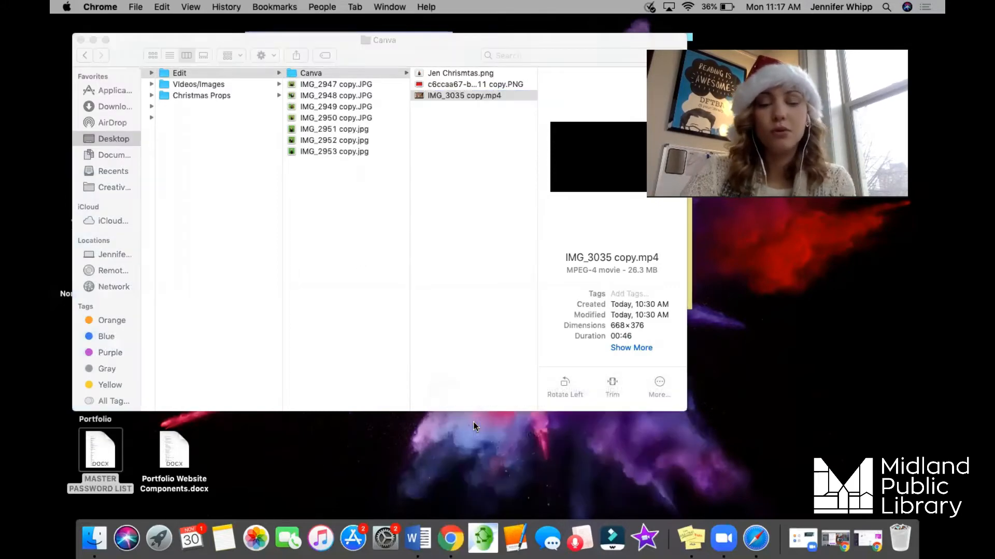
pyautogui.write('canva.com')
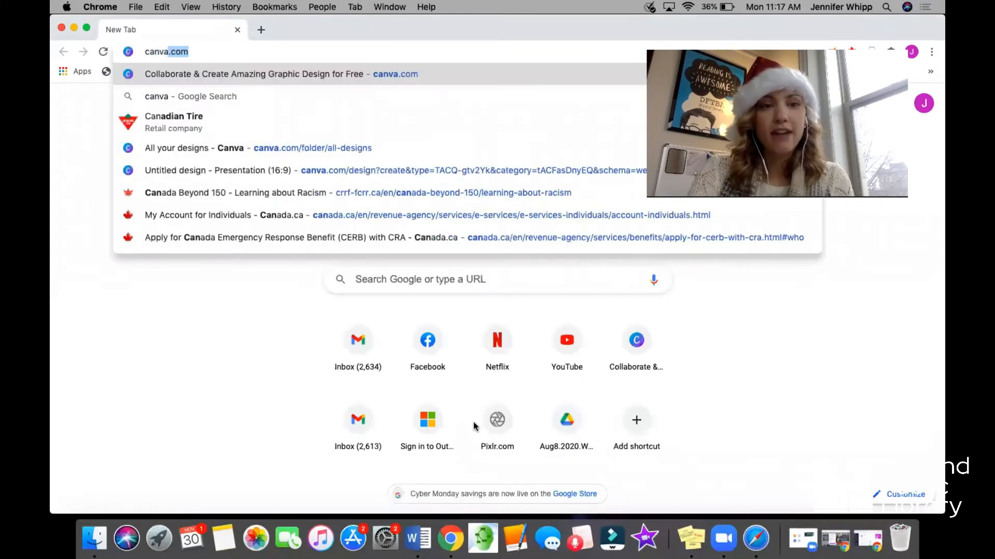
pyautogui.press('Return')
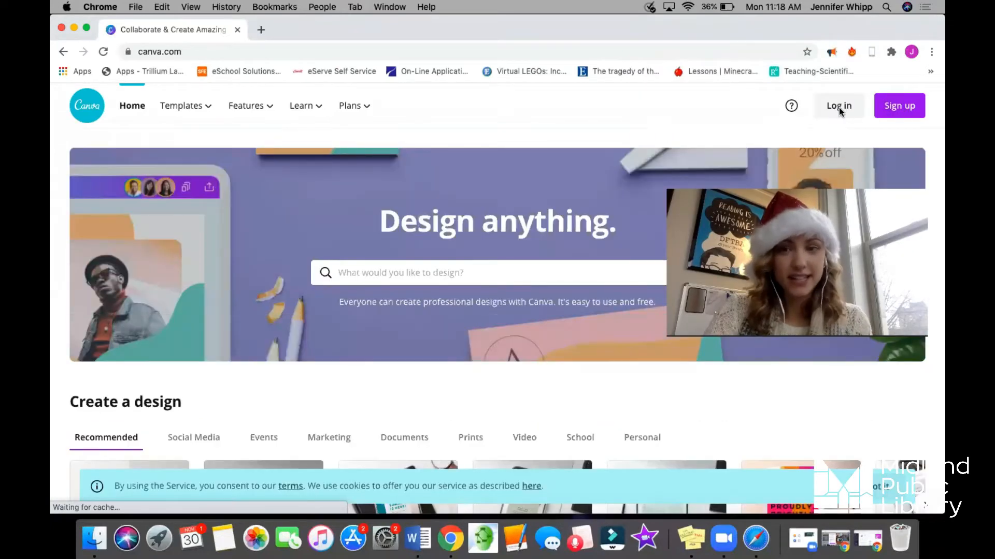
# Log in to Canva using the second saved account's e-mail and password.
pyautogui.click(838, 106)
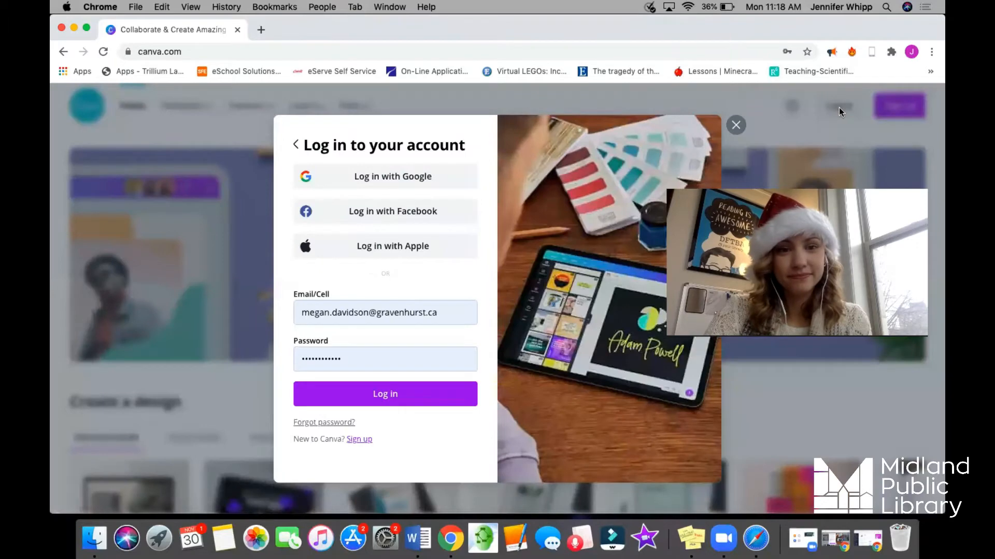
pyautogui.click(439, 313)
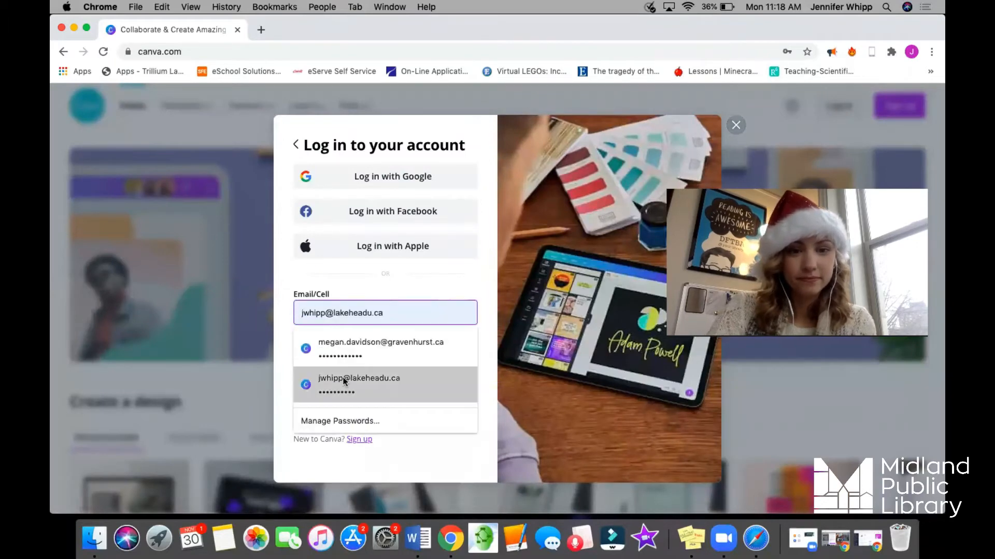
pyautogui.click(346, 382)
pyautogui.click(351, 394)
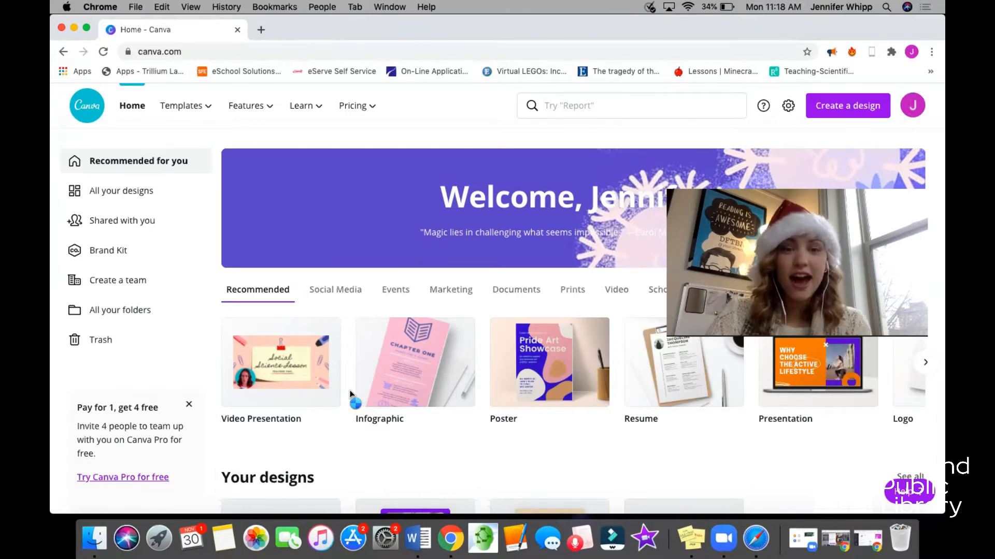
# Search Canva for card and create a blank design from the 7 × 5 in Card format.
pyautogui.click(575, 106)
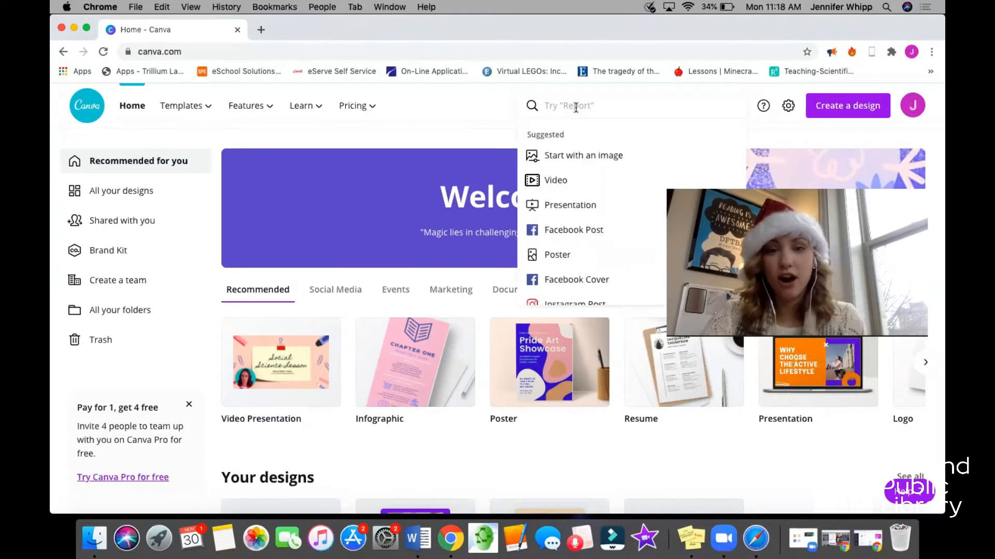
pyautogui.write('card')
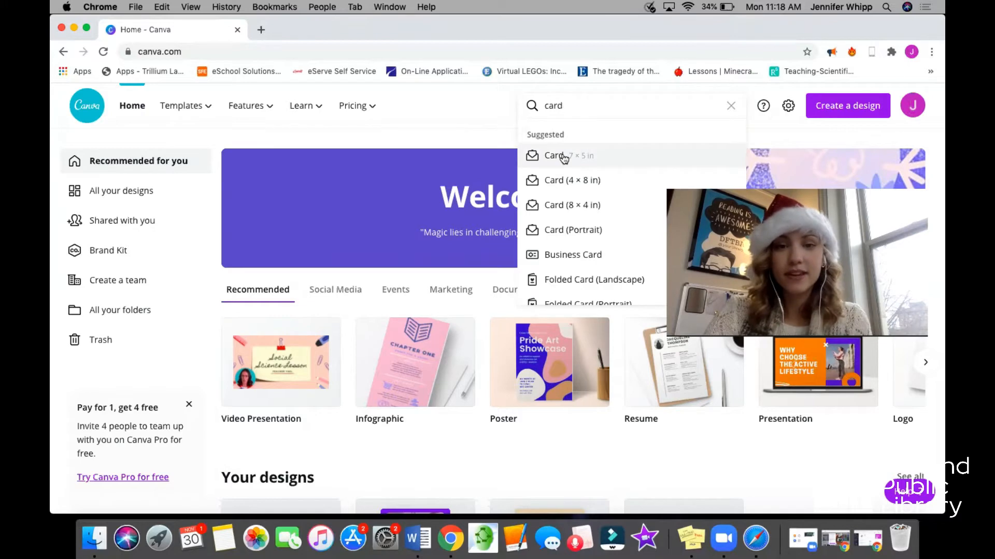
pyautogui.click(564, 158)
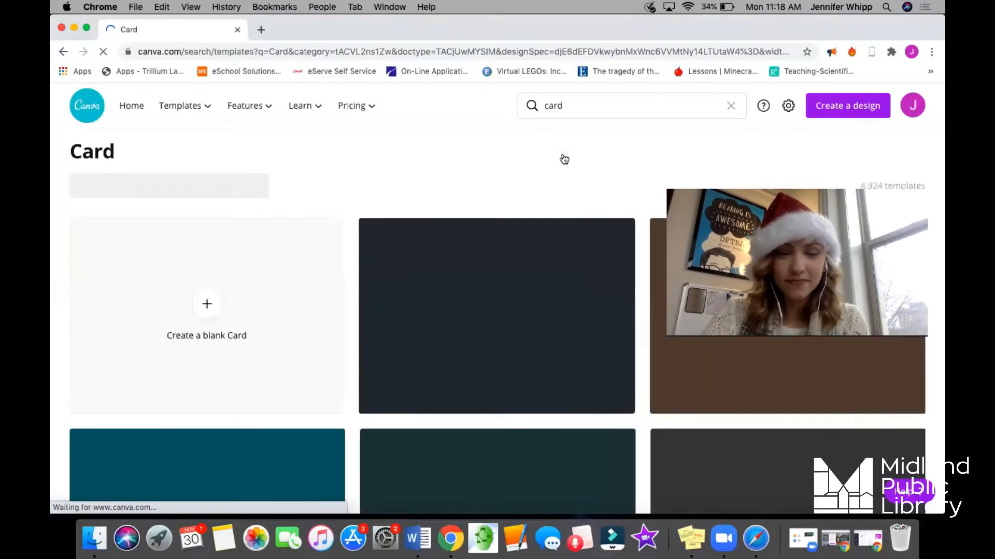
pyautogui.click(200, 301)
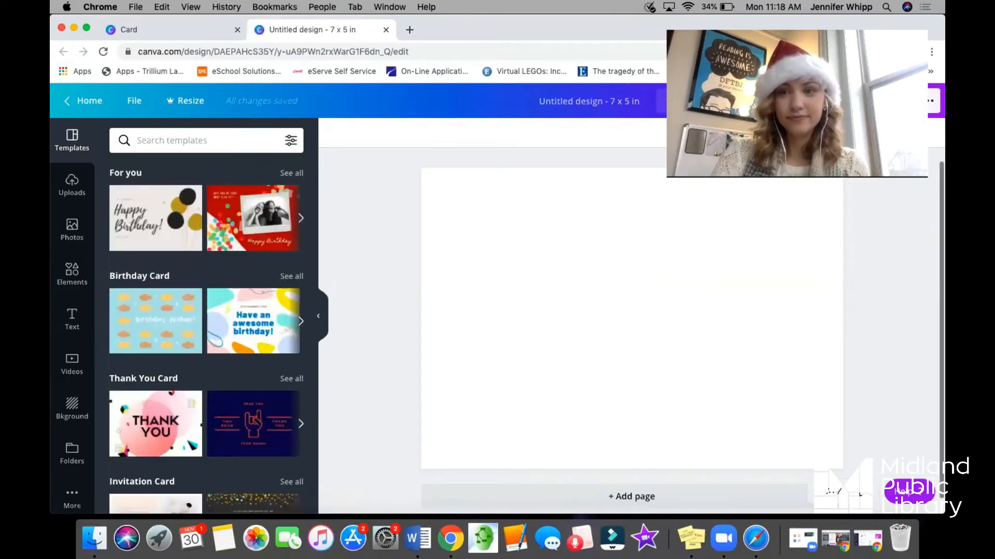
# Upload the two PNG images and the MP4 video from the computer's Canva folder, checking the uploaded images and videos.
pyautogui.click(72, 188)
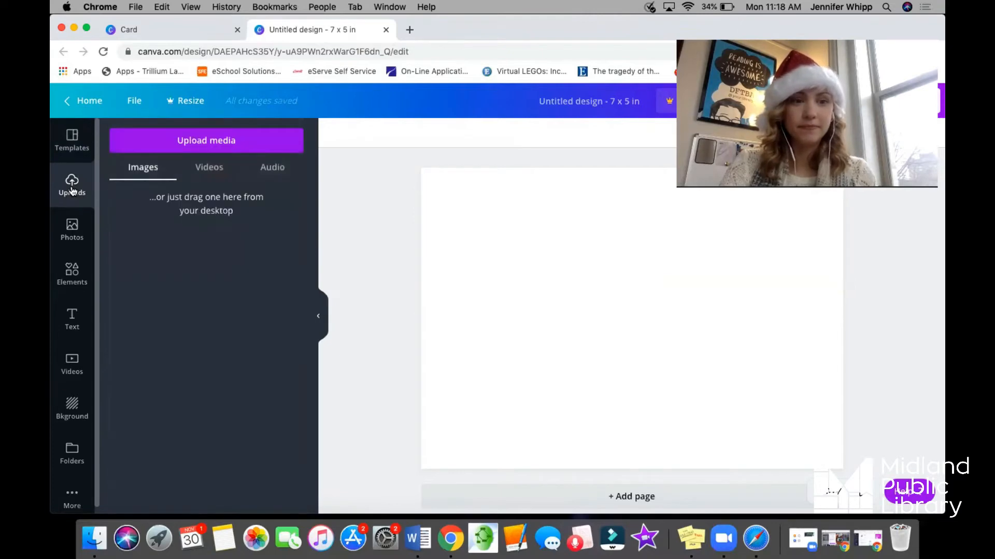
pyautogui.click(192, 146)
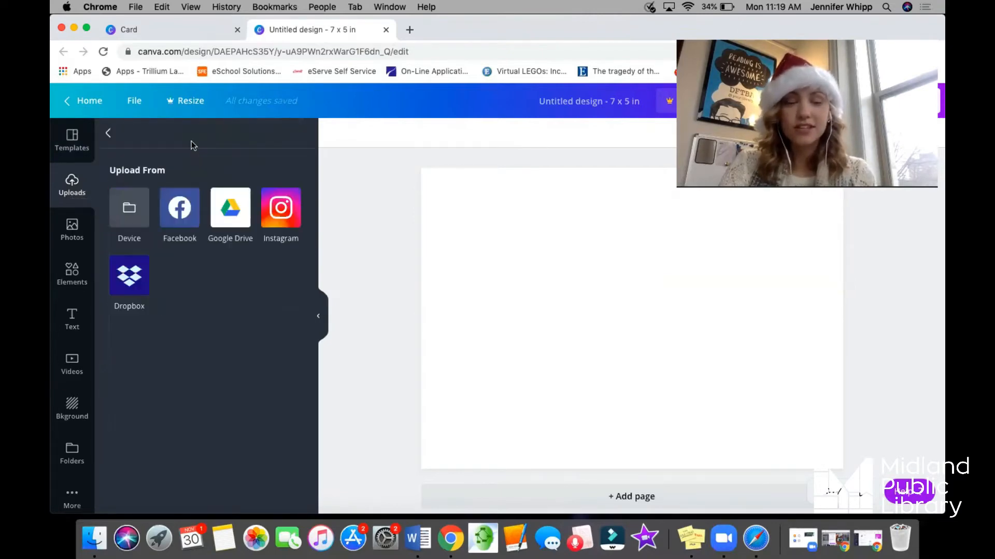
pyautogui.click(133, 210)
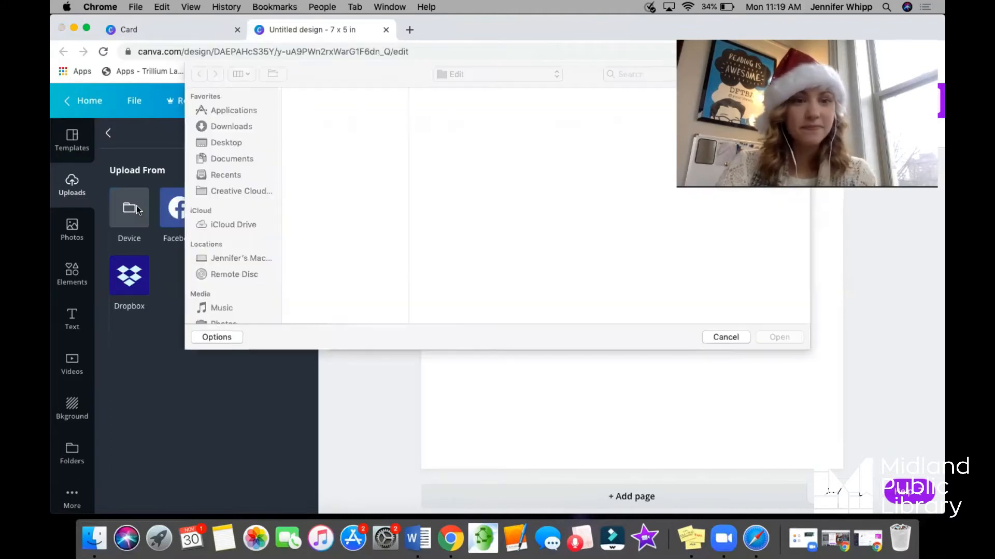
pyautogui.click(312, 109)
pyautogui.click(440, 110)
pyautogui.hotkey('shift', 'Down')
pyautogui.hotkey('shift', 'Down')
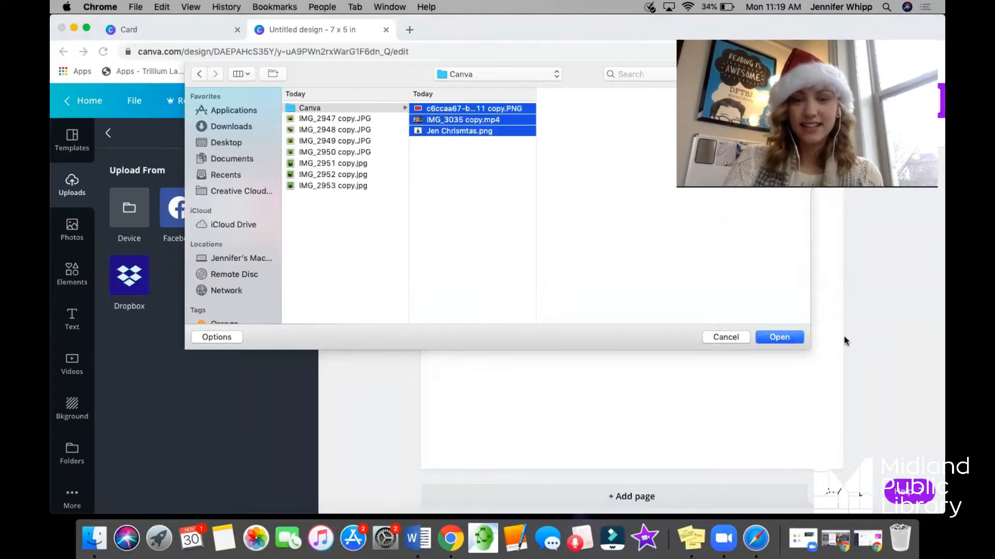
pyautogui.click(789, 338)
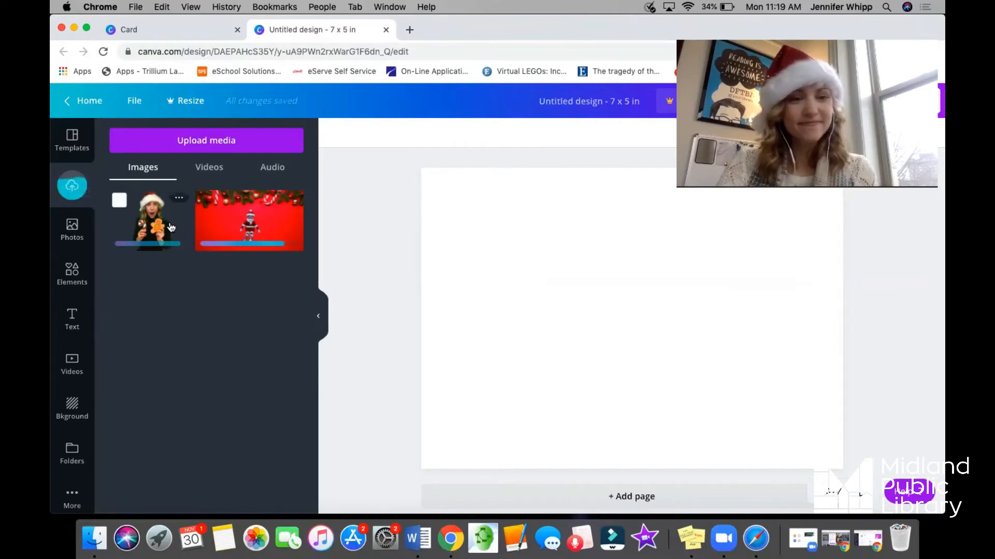
pyautogui.click(207, 167)
pyautogui.click(147, 169)
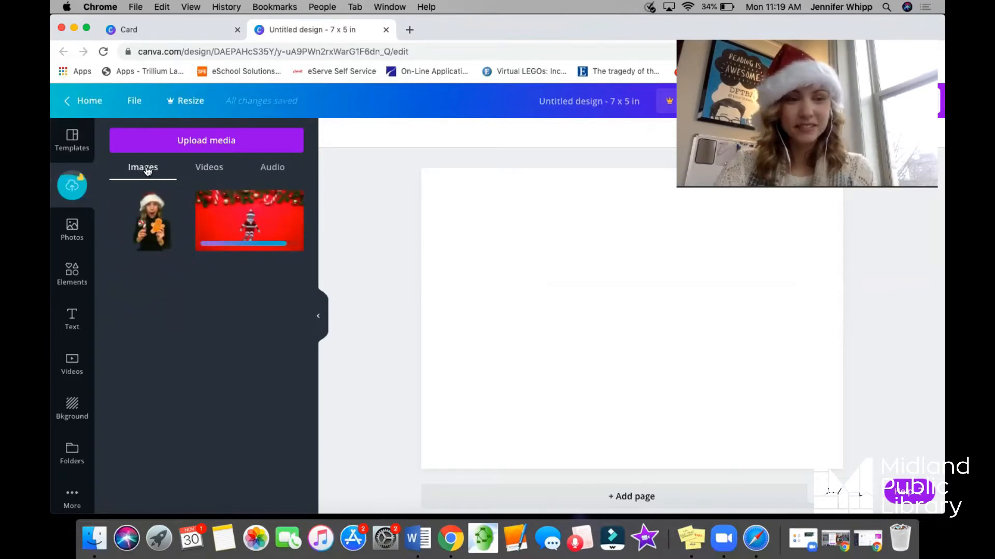
pyautogui.click(203, 168)
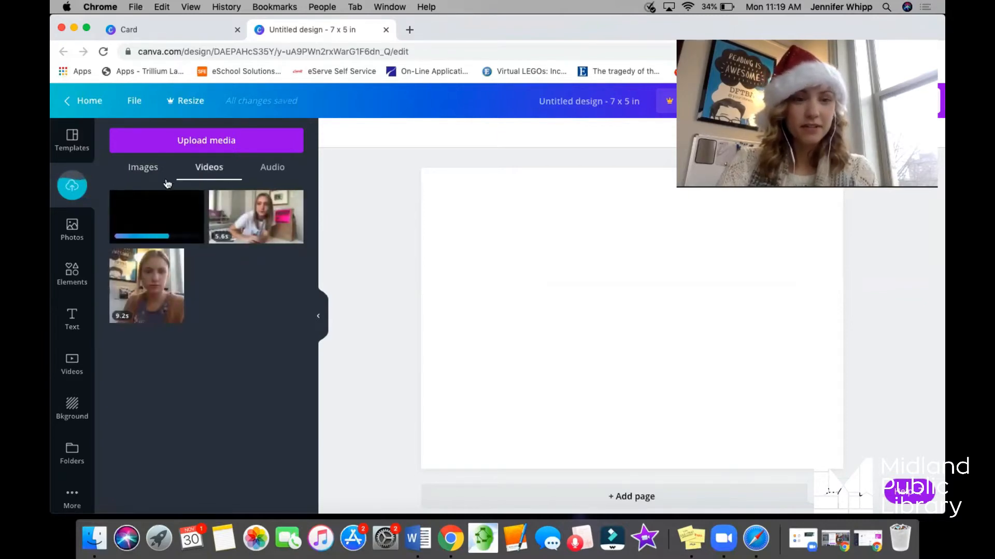
pyautogui.click(148, 172)
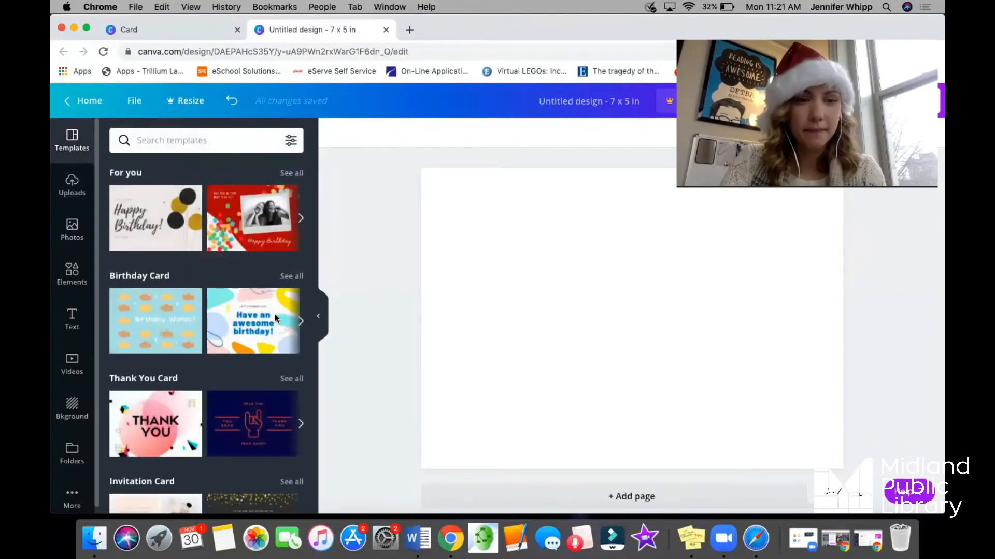
# Search the card templates for christmas.
pyautogui.click(209, 139)
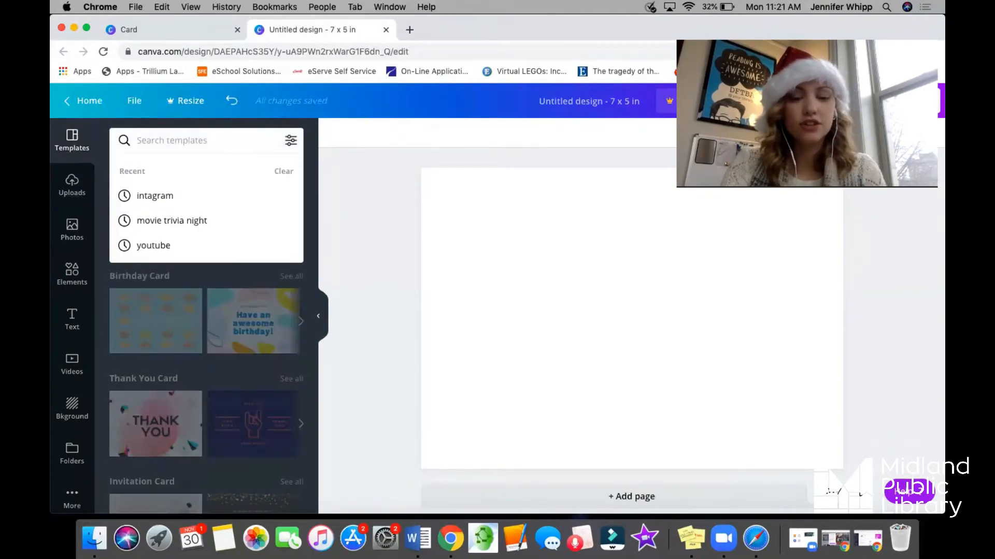
pyautogui.write('chrit')
pyautogui.press('BackSpace')
pyautogui.write('stmas')
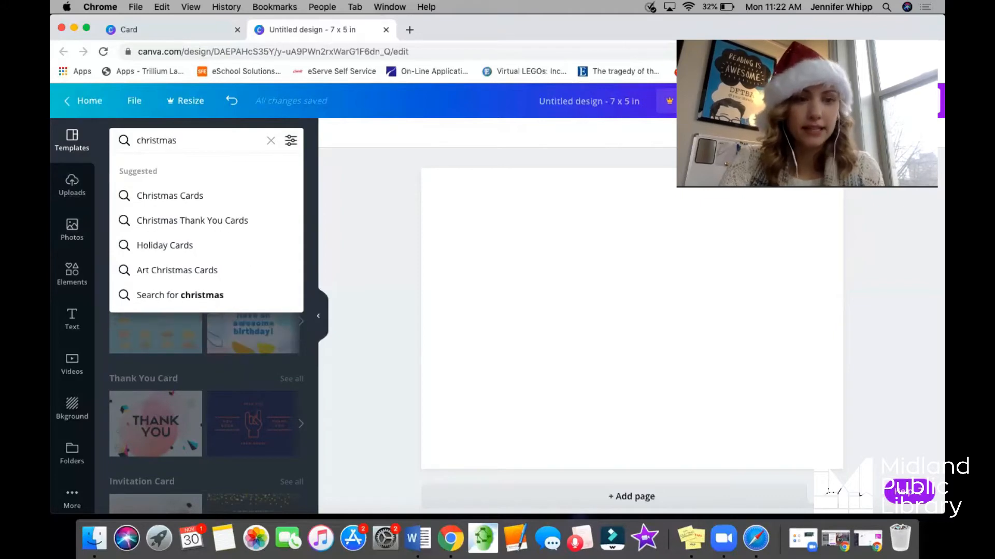
pyautogui.press('Return')
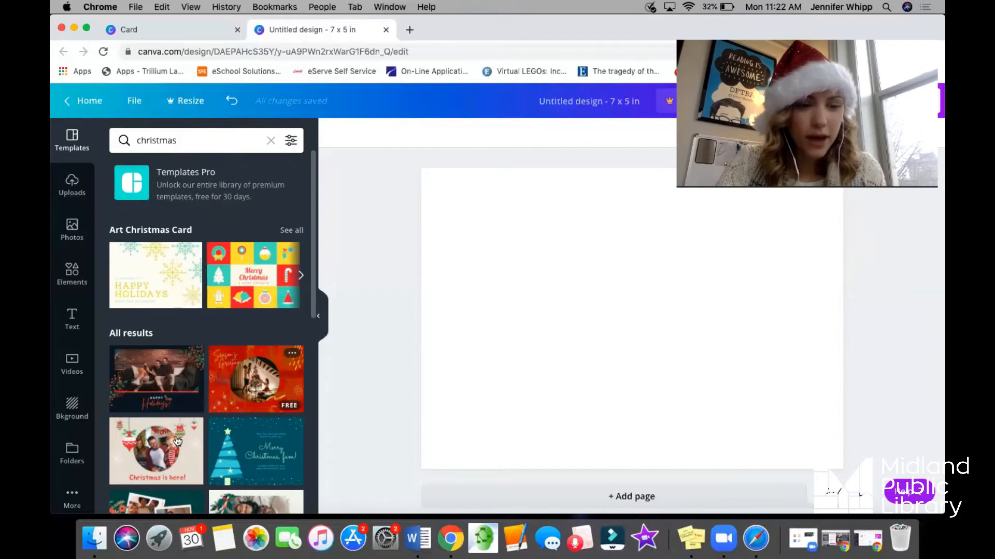
# Browse the Christmas templates and apply the free "Christmas is here!" design with the round photo and hanging ornaments.
pyautogui.scroll(-2, 198, 379)
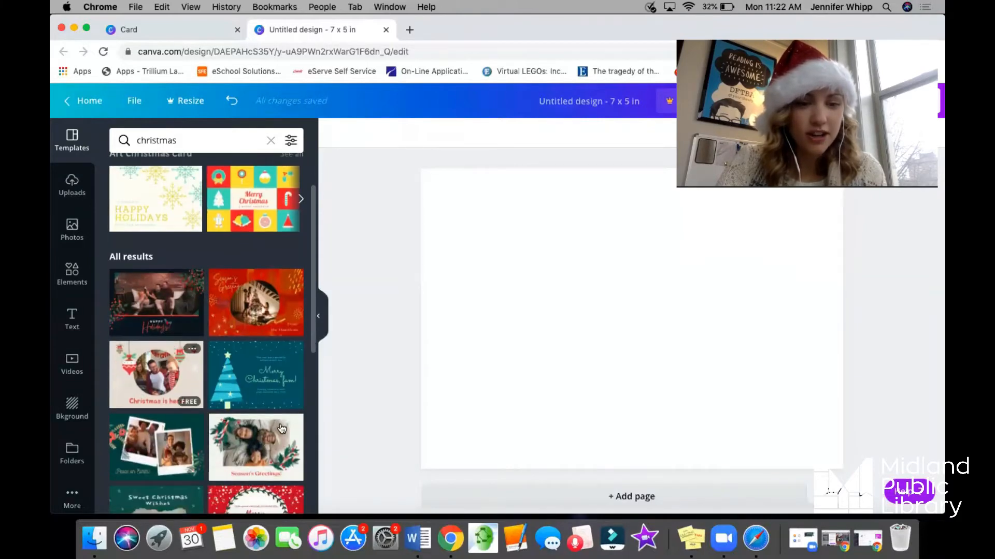
pyautogui.scroll(-2, 174, 393)
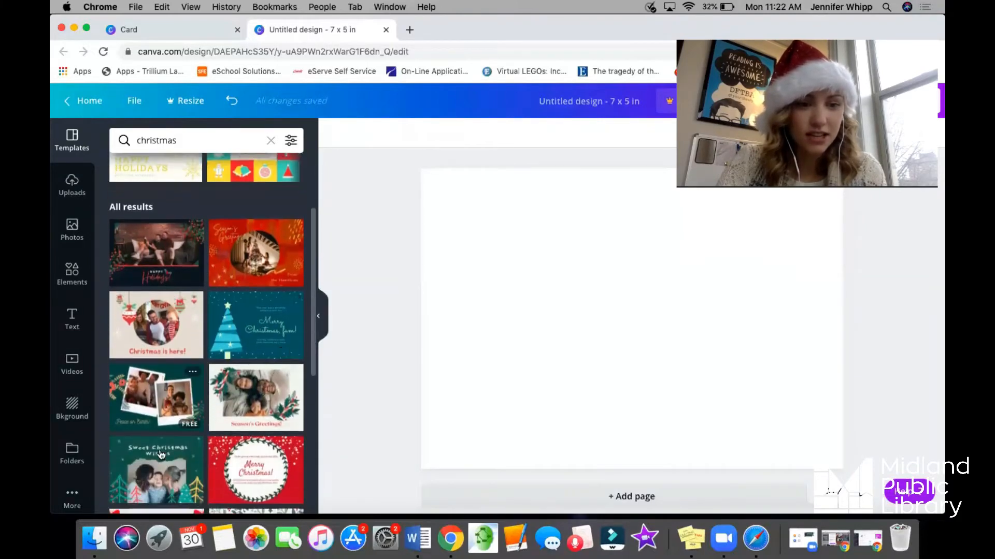
pyautogui.scroll(-3, 186, 445)
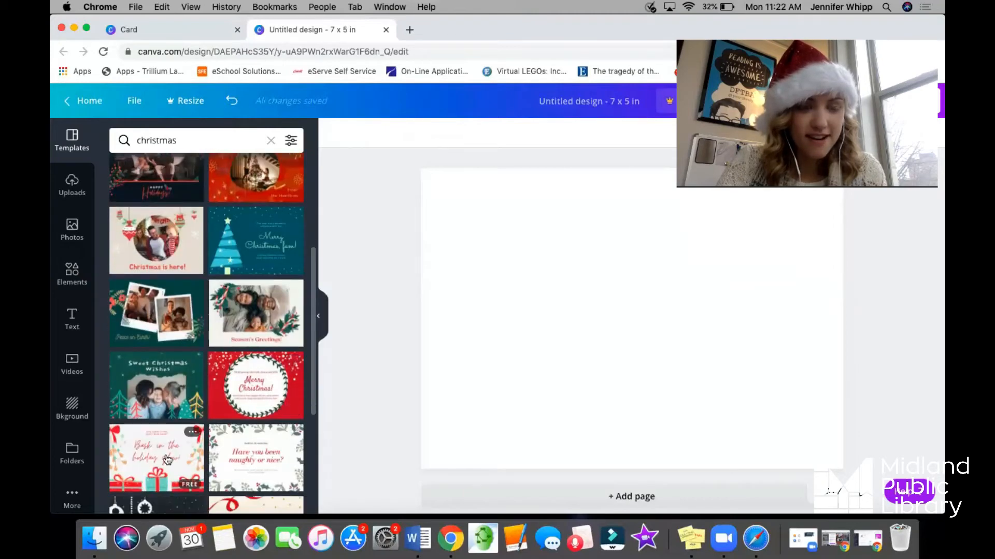
pyautogui.scroll(-1, 207, 462)
pyautogui.scroll(-2, 259, 491)
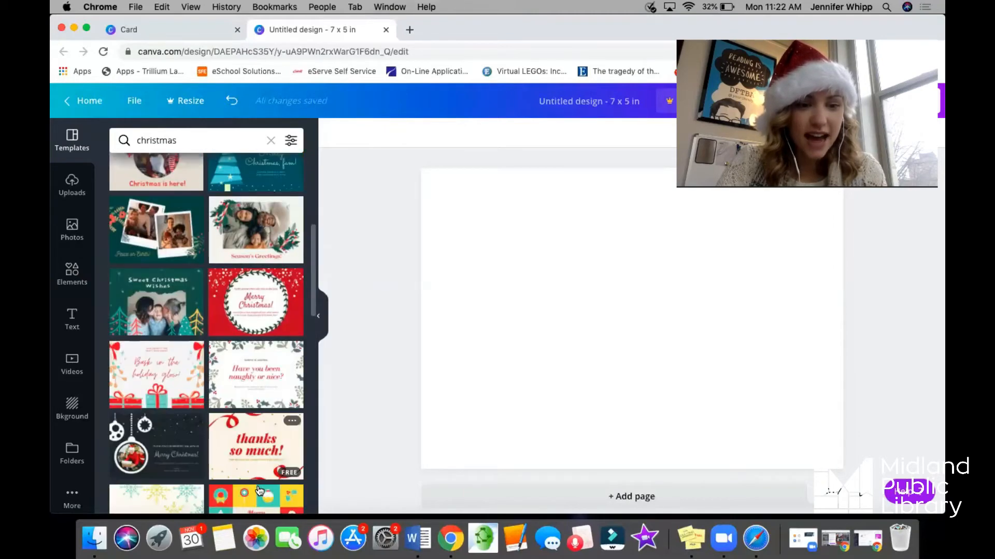
pyautogui.scroll(-2, 157, 455)
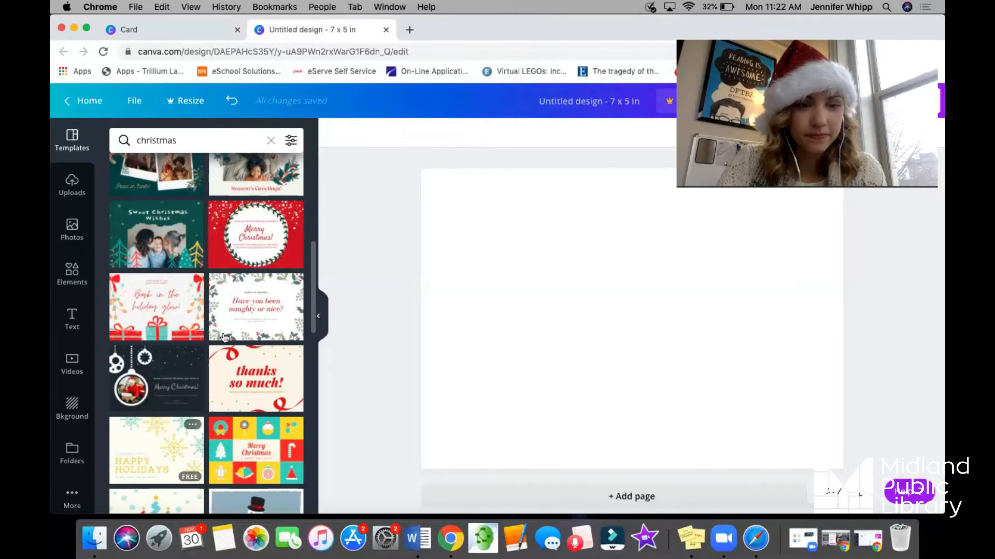
pyautogui.scroll(-5, 225, 338)
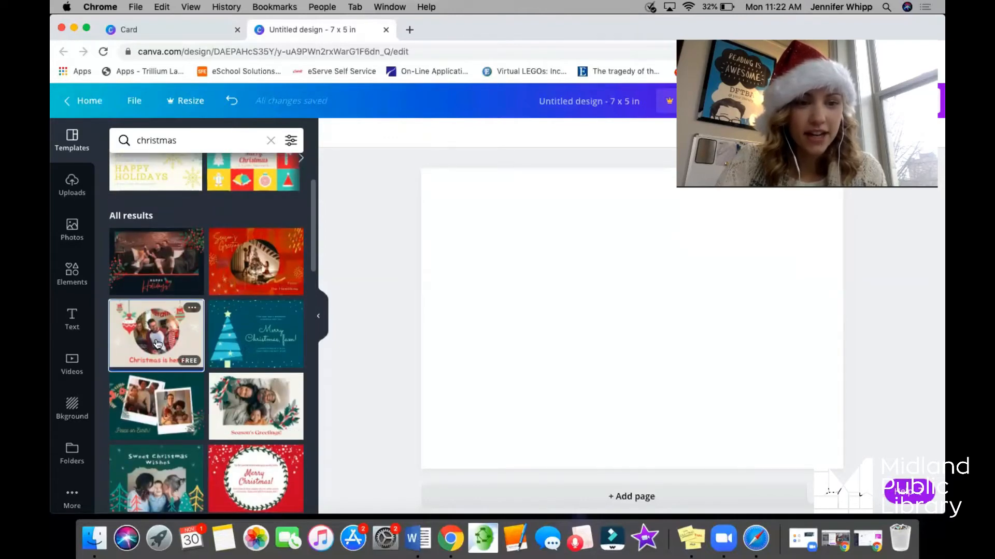
pyautogui.click(154, 344)
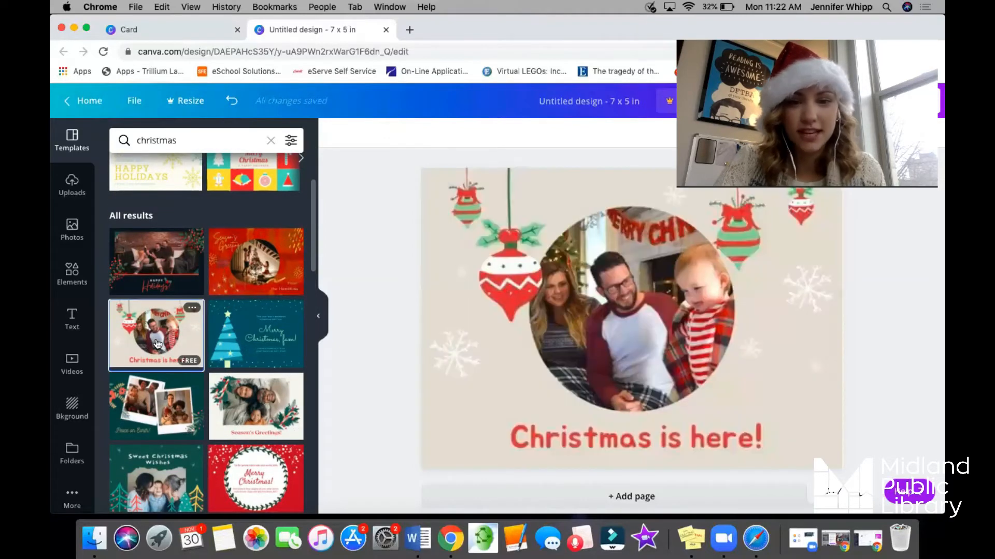
# Delete the family photo from the round frame and fill the frame with the uploaded Santa figure image.
pyautogui.click(637, 307)
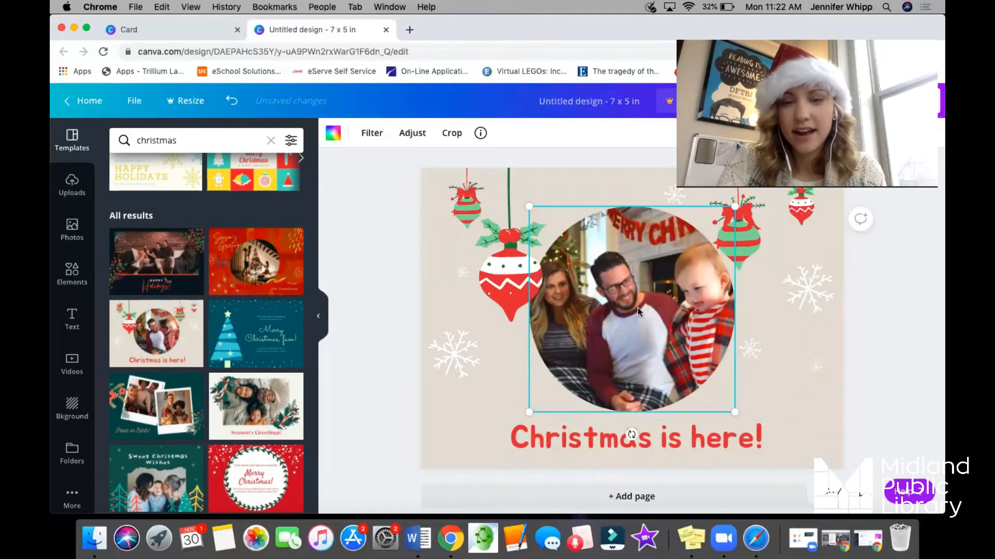
pyautogui.press('BackSpace')
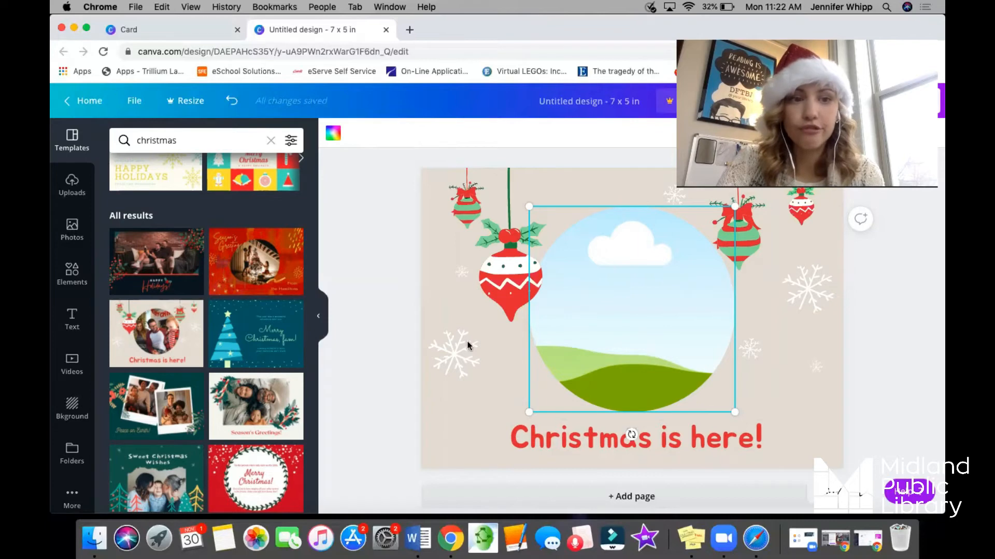
pyautogui.click(72, 184)
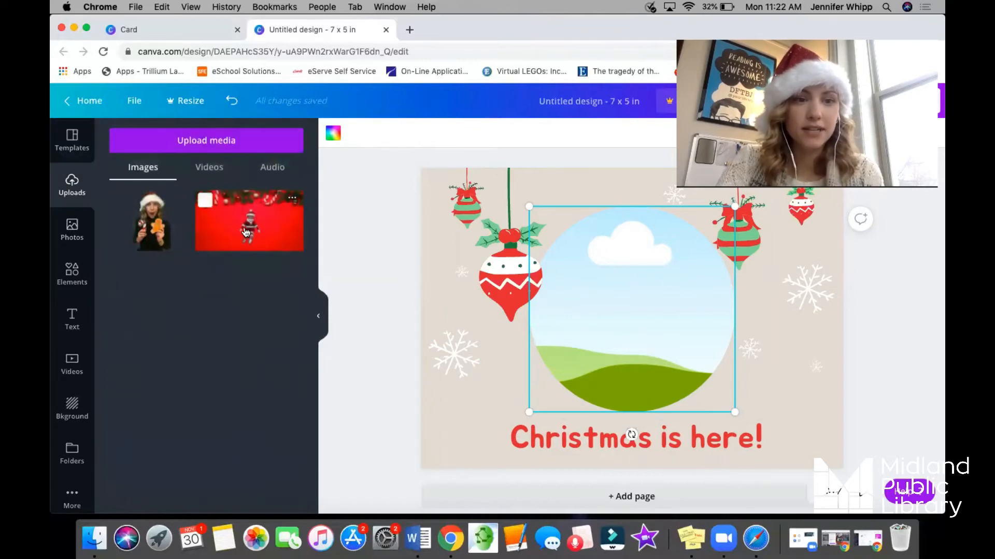
pyautogui.click(247, 232)
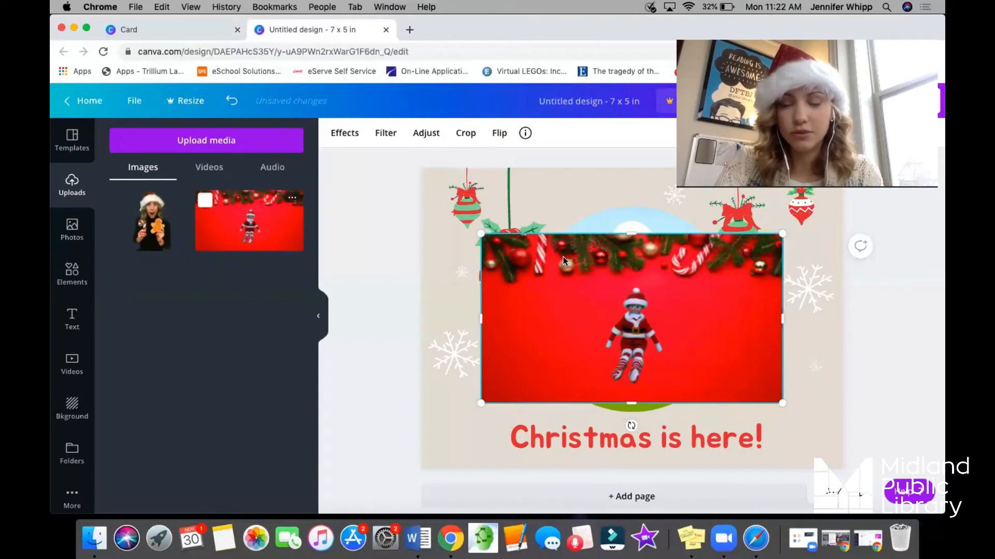
pyautogui.moveTo(575, 272); pyautogui.dragTo(602, 256)
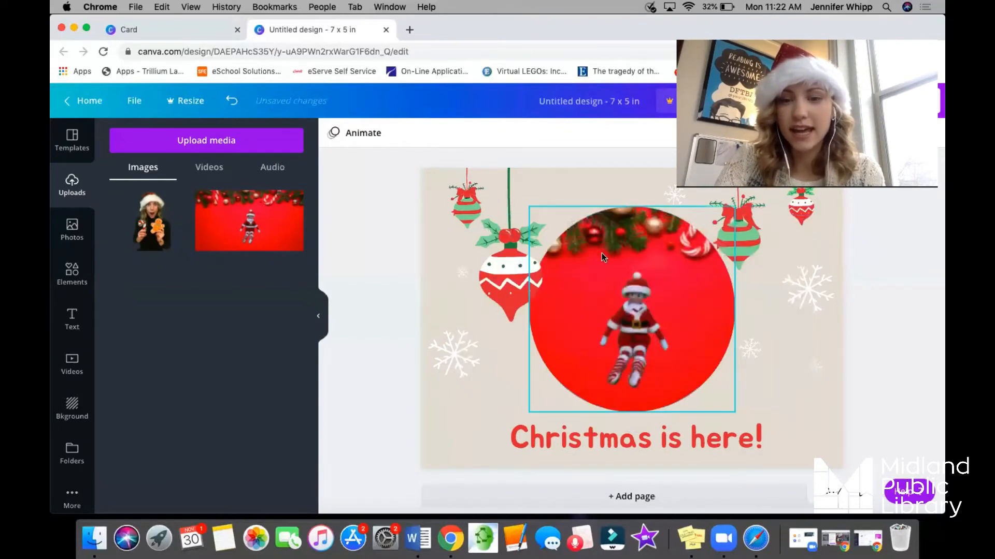
# Enlarge the Santa figure image inside the round frame and reposition it so the figure sits near the centre.
pyautogui.doubleClick(608, 300)
pyautogui.moveTo(603, 298); pyautogui.dragTo(596, 286)
pyautogui.scroll(2, 601, 268)
pyautogui.scroll(-2, 651, 327)
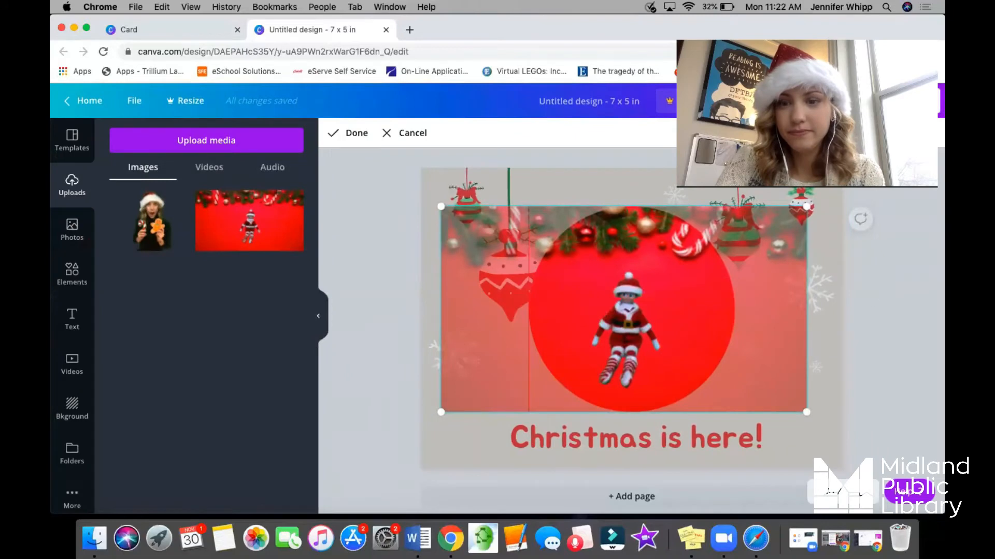
pyautogui.moveTo(642, 327); pyautogui.dragTo(644, 323)
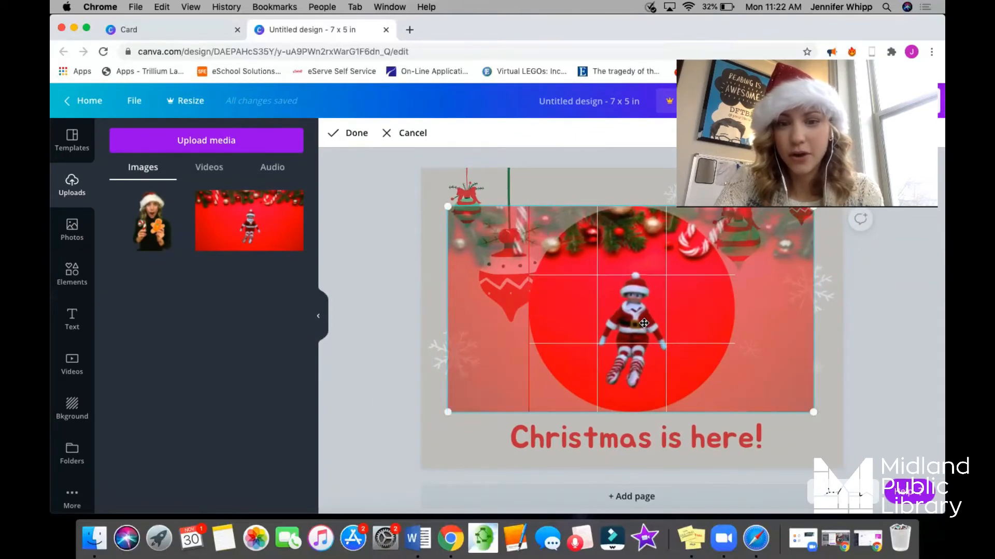
pyautogui.moveTo(447, 411); pyautogui.dragTo(383, 450)
pyautogui.moveTo(588, 329); pyautogui.dragTo(620, 303)
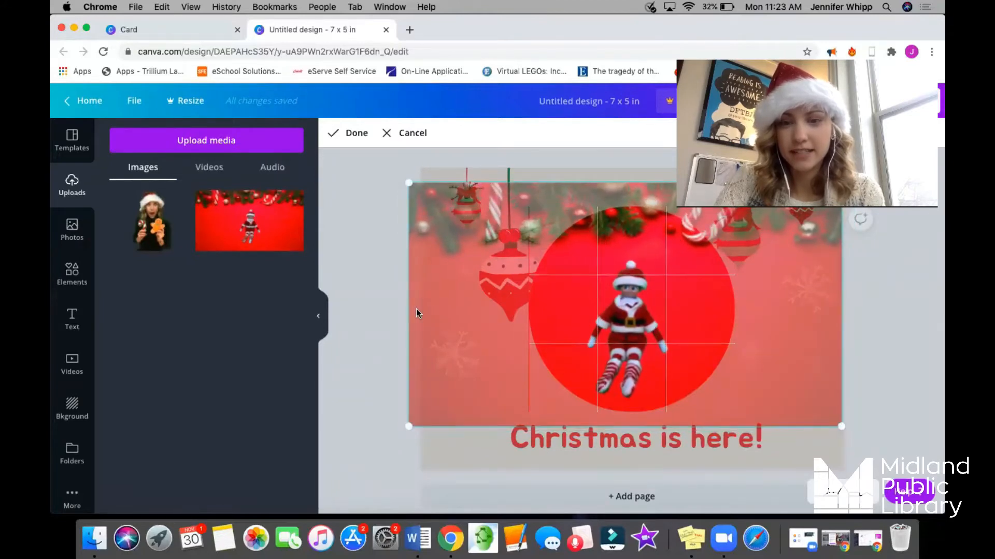
pyautogui.click(417, 311)
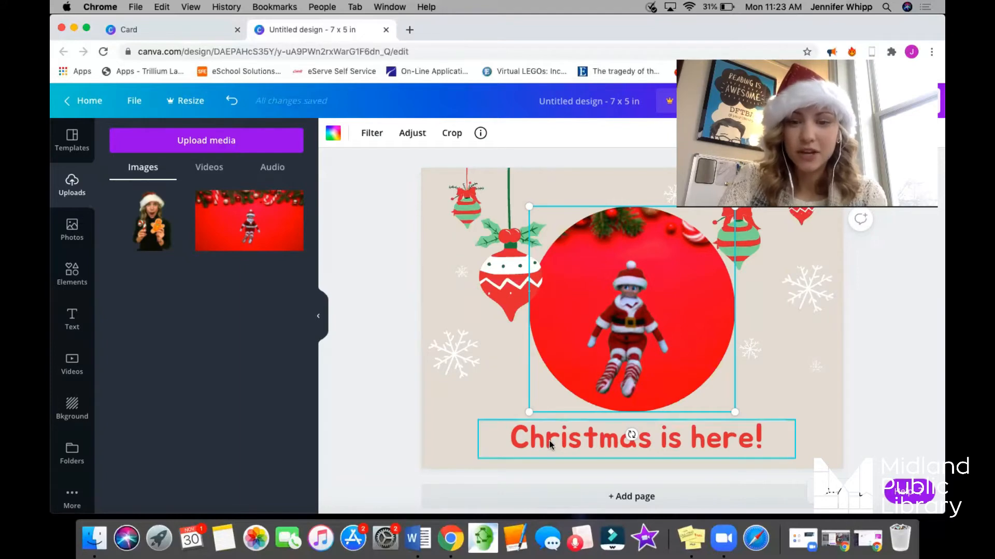
# Replace the "Christmas is here!" text with "Merry Christmas from" followed by the sender's first name and an exclamation mark.
pyautogui.click(755, 440)
pyautogui.doubleClick(759, 438)
pyautogui.moveTo(769, 439); pyautogui.dragTo(494, 443)
pyautogui.write('Mer')
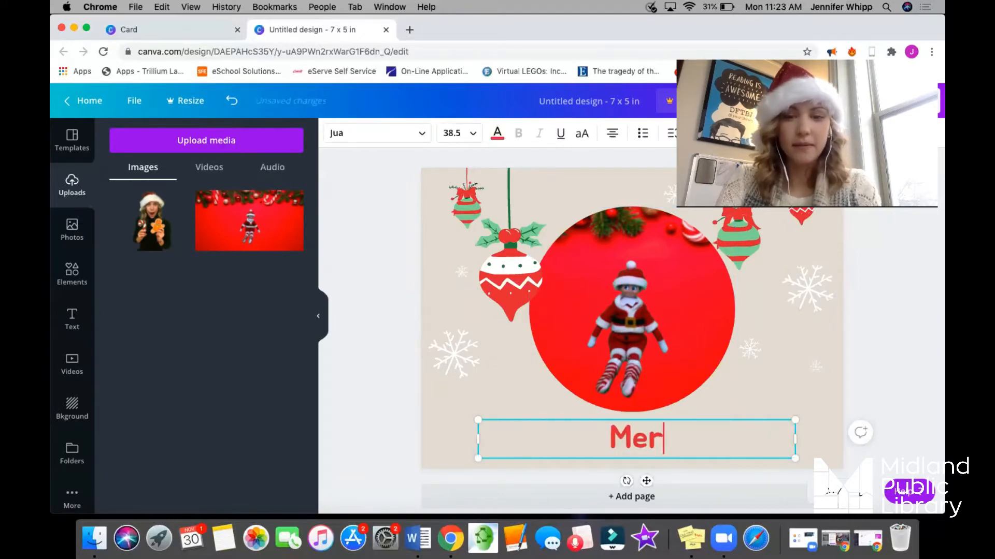
pyautogui.write('ry Christma')
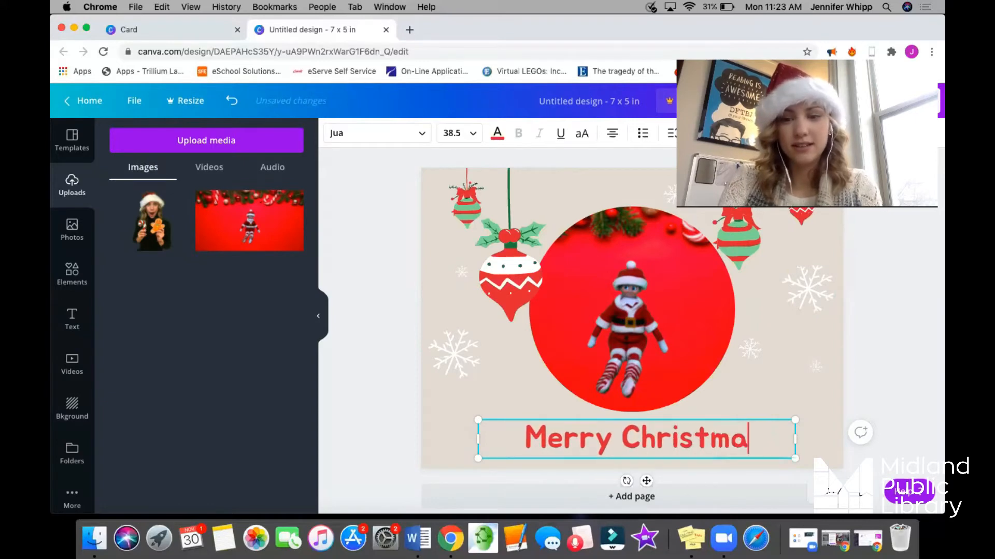
pyautogui.write('s from Jen!')
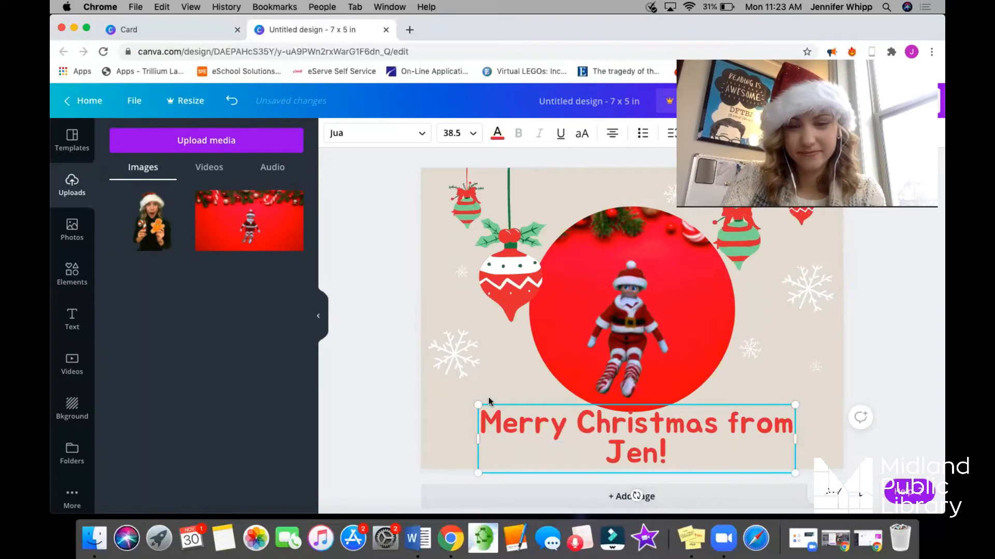
# Recolour the whole "Merry Christmas from" greeting dark green and set its font size to 28.
pyautogui.press('super+a')
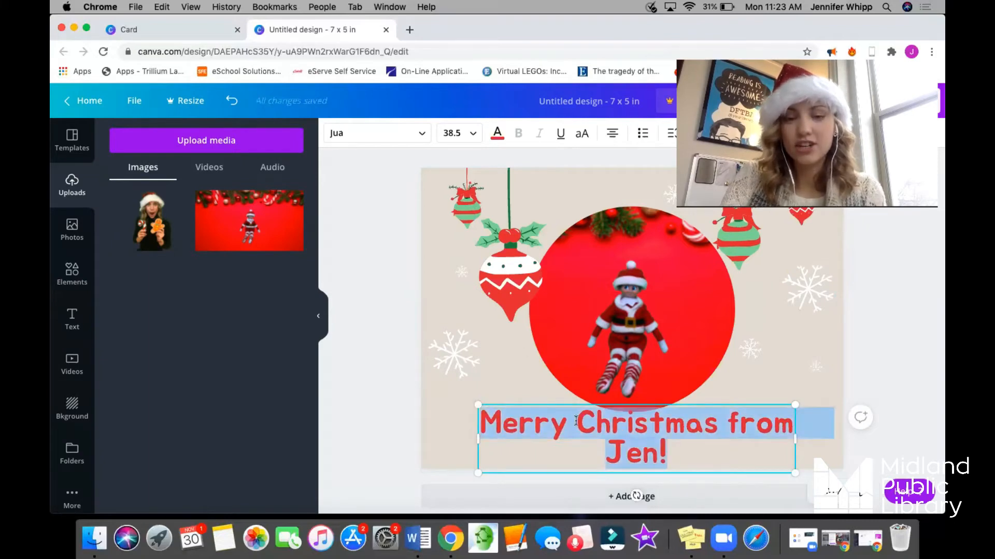
pyautogui.click(497, 134)
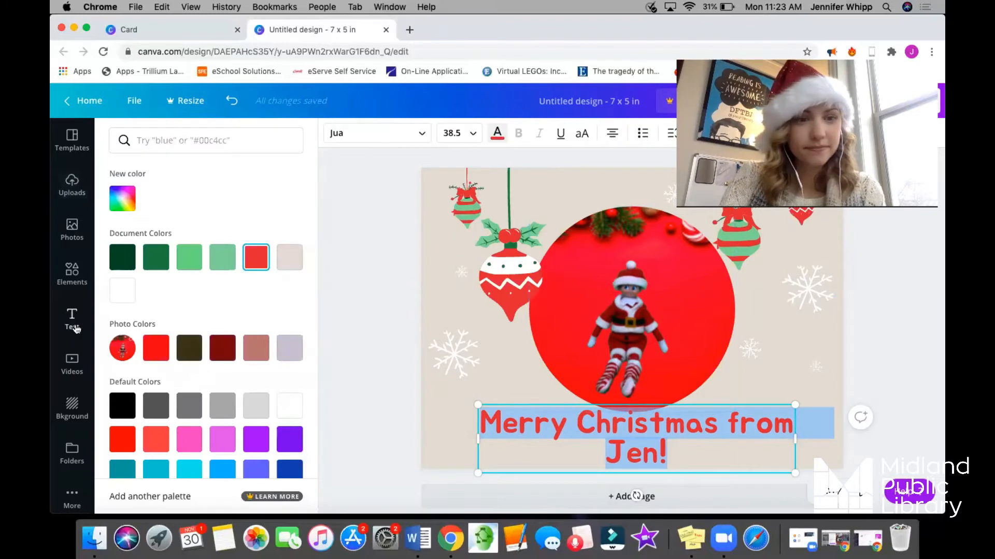
pyautogui.click(123, 258)
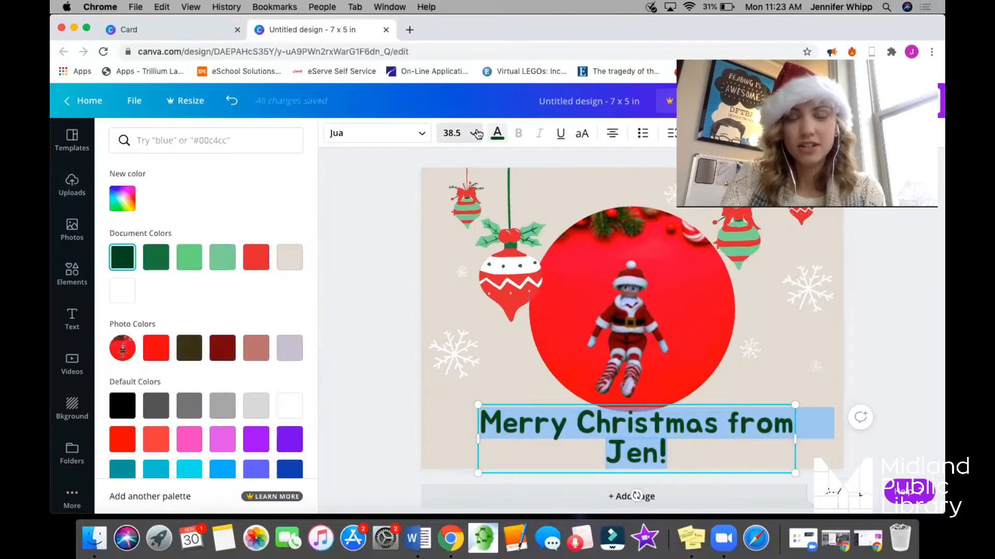
pyautogui.click(456, 134)
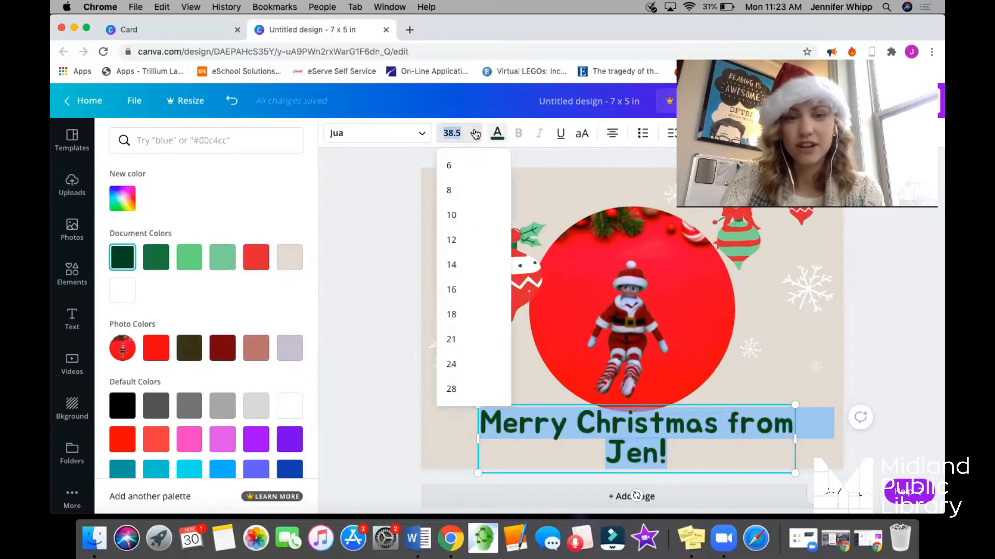
pyautogui.click(456, 315)
pyautogui.click(469, 134)
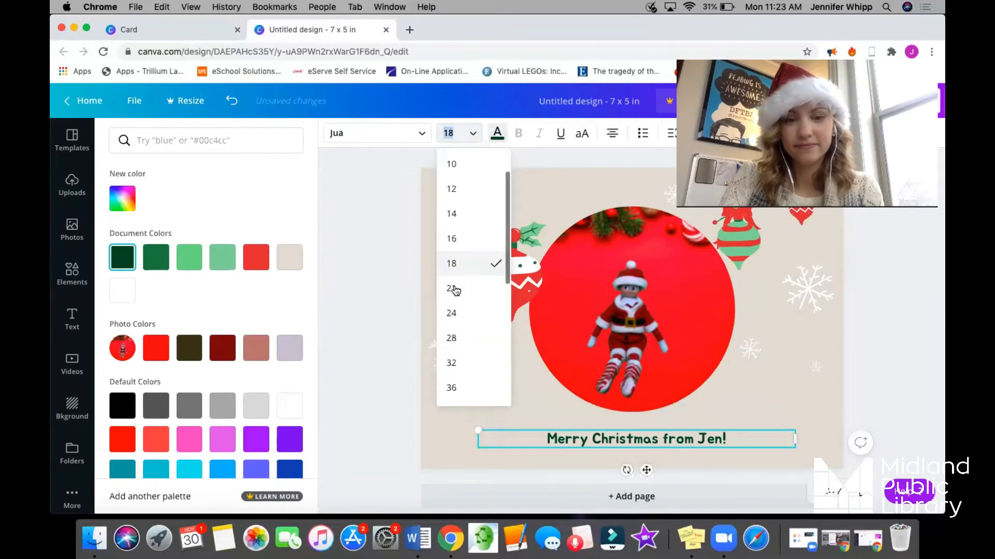
pyautogui.click(453, 336)
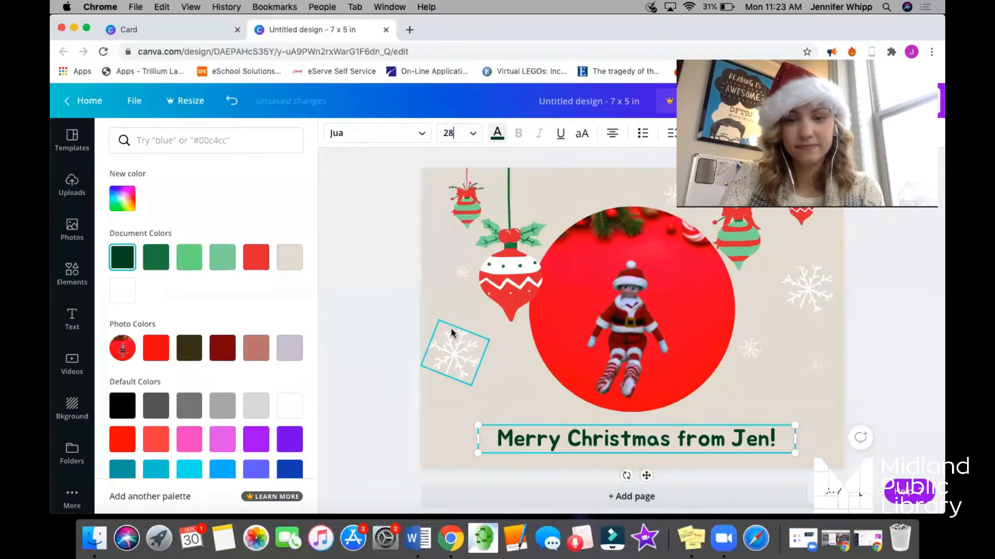
pyautogui.click(355, 380)
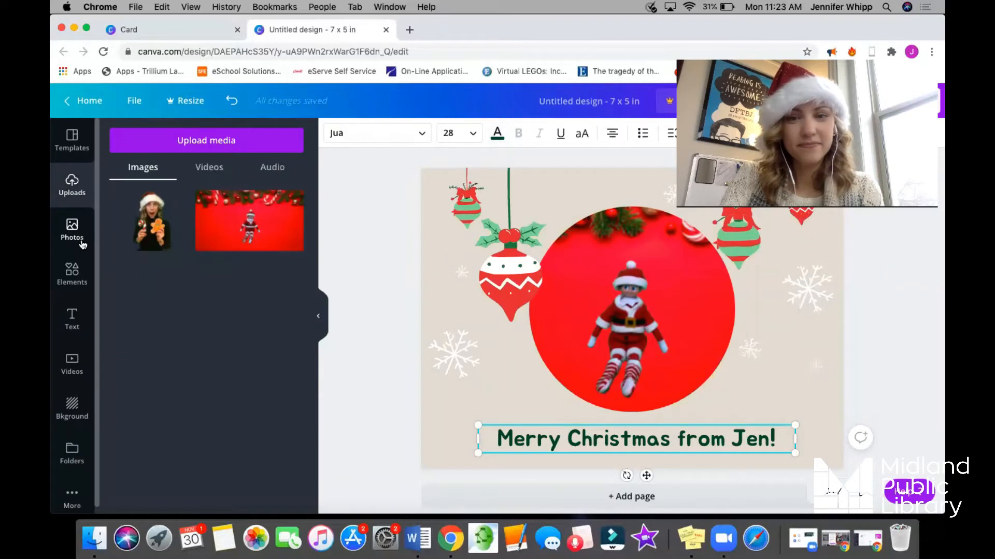
# Replace the previous elements search with a search for "christmas tree".
pyautogui.click(72, 283)
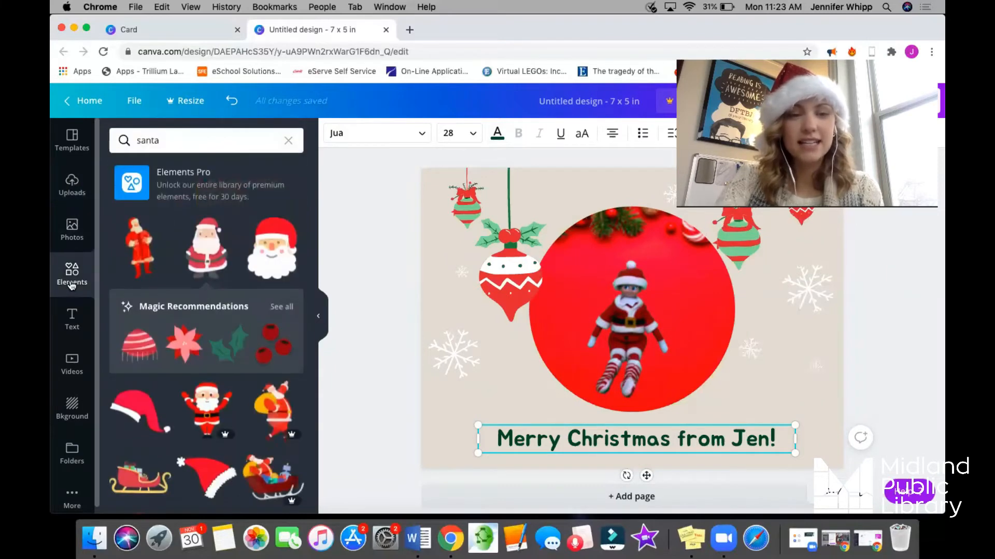
pyautogui.click(183, 141)
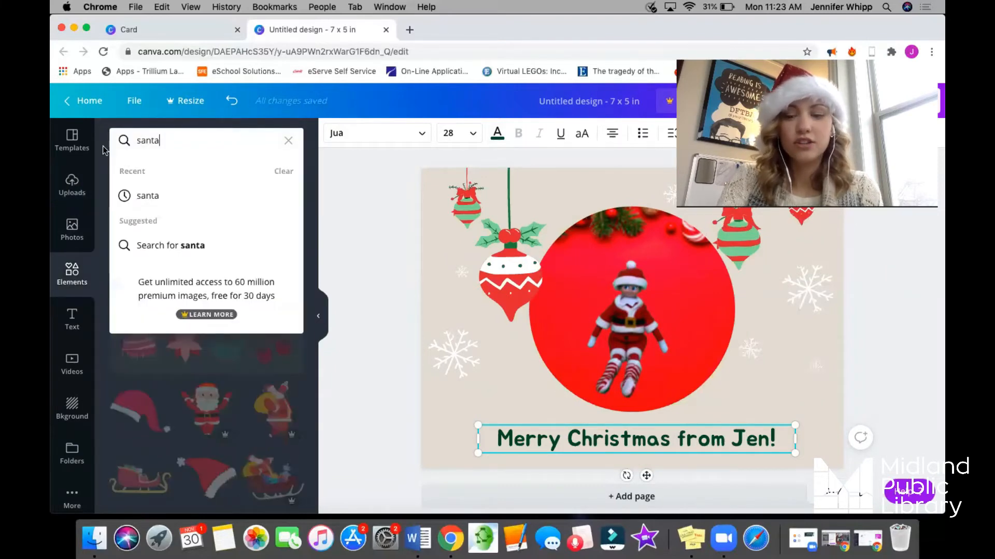
pyautogui.press('BackSpace')
pyautogui.press('BackSpace')
pyautogui.press('BackSpace')
pyautogui.press('BackSpace')
pyautogui.press('BackSpace')
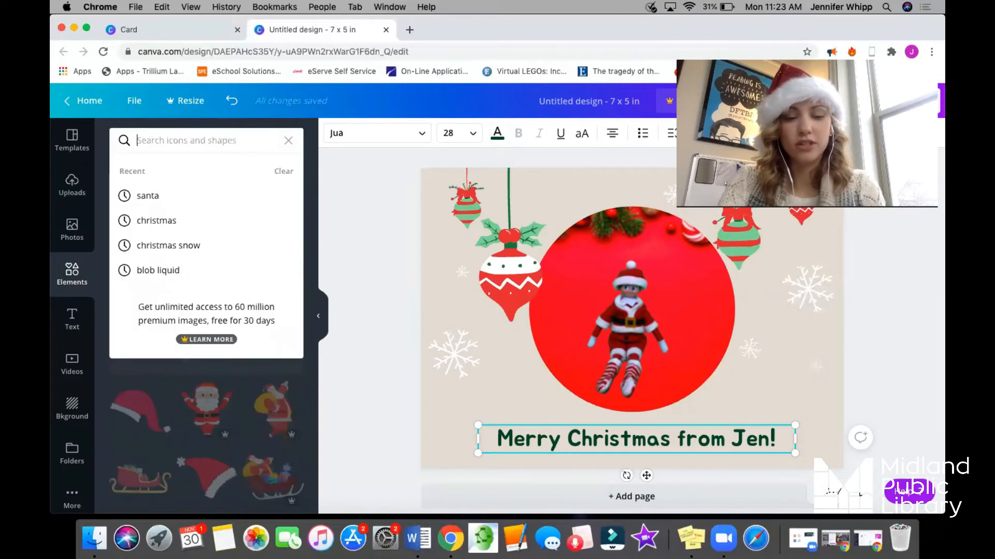
pyautogui.write('christmas tree')
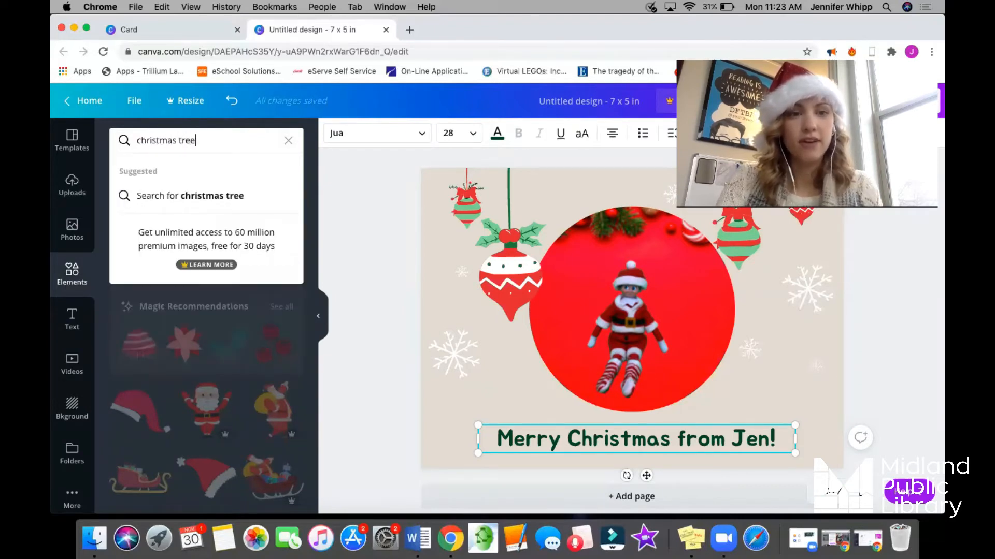
pyautogui.press('Return')
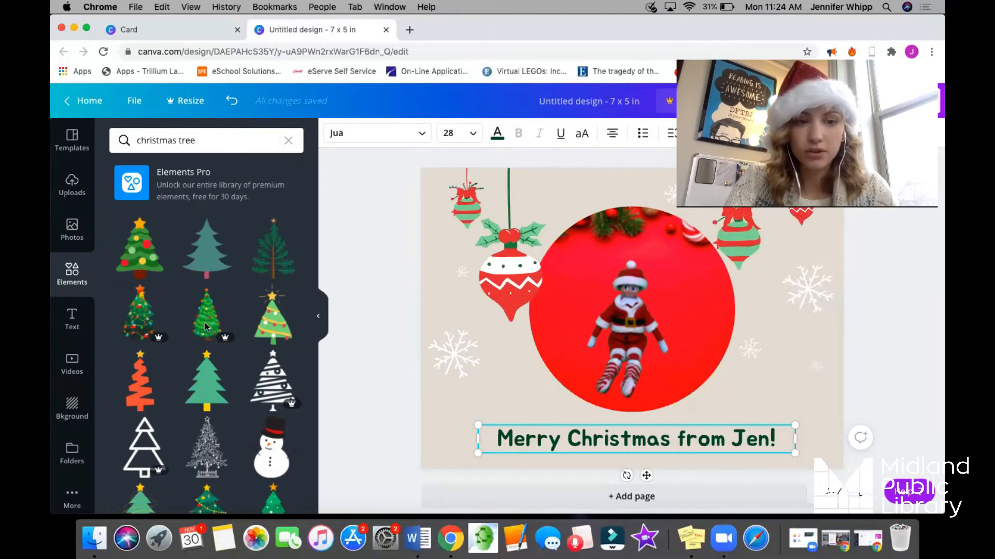
# Add the free decorated tree in a gold pot, enlarge it and place it to the right of the round photo.
pyautogui.scroll(-3, 207, 351)
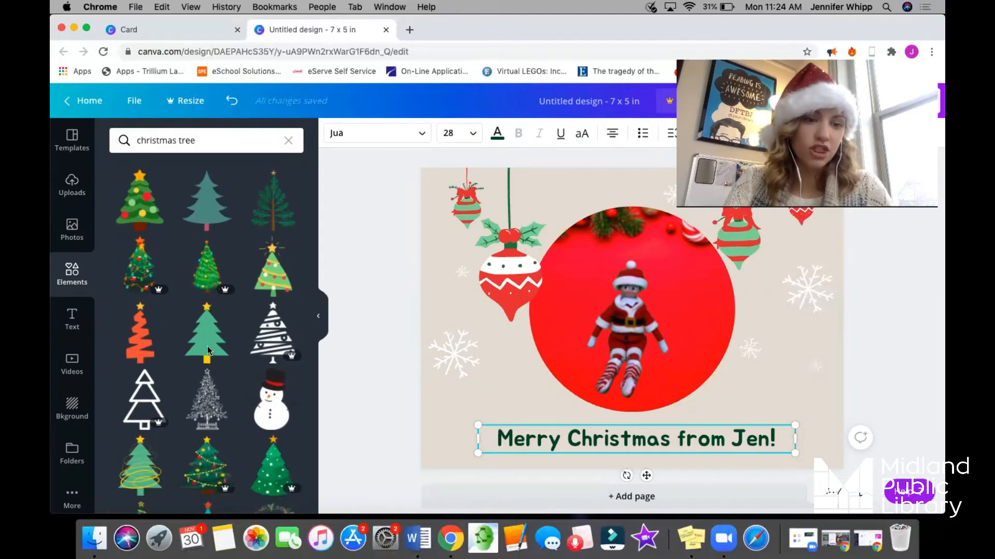
pyautogui.scroll(-1, 207, 351)
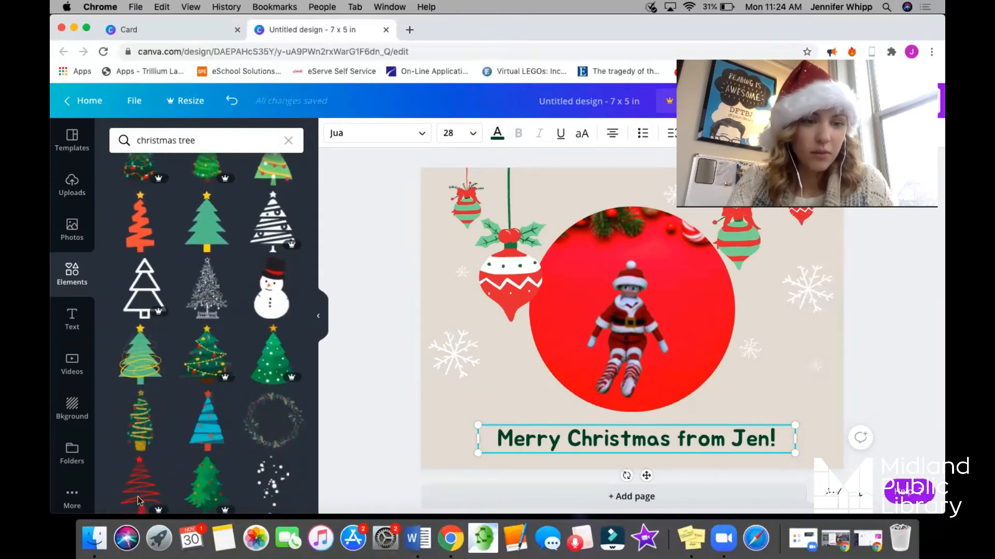
pyautogui.click(141, 421)
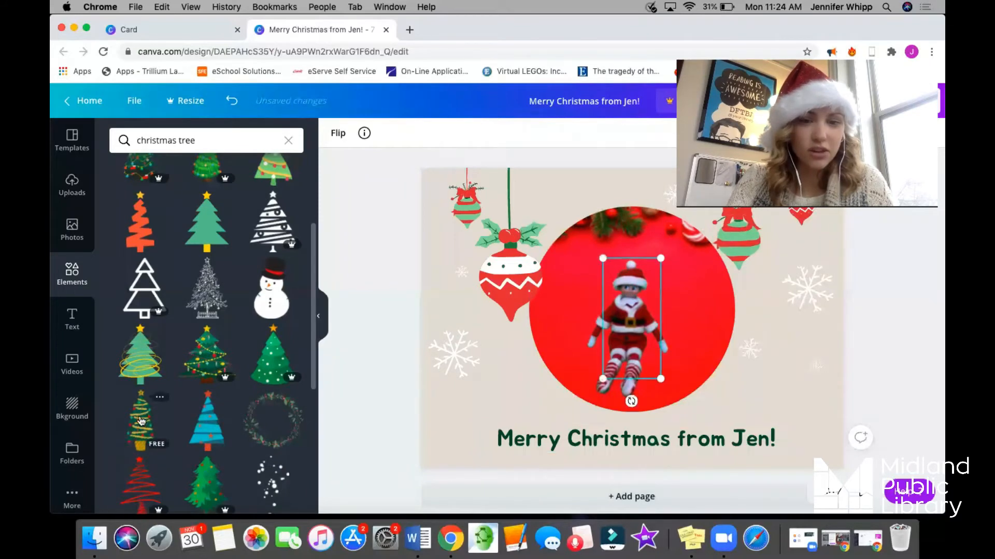
pyautogui.moveTo(473, 364); pyautogui.dragTo(472, 357)
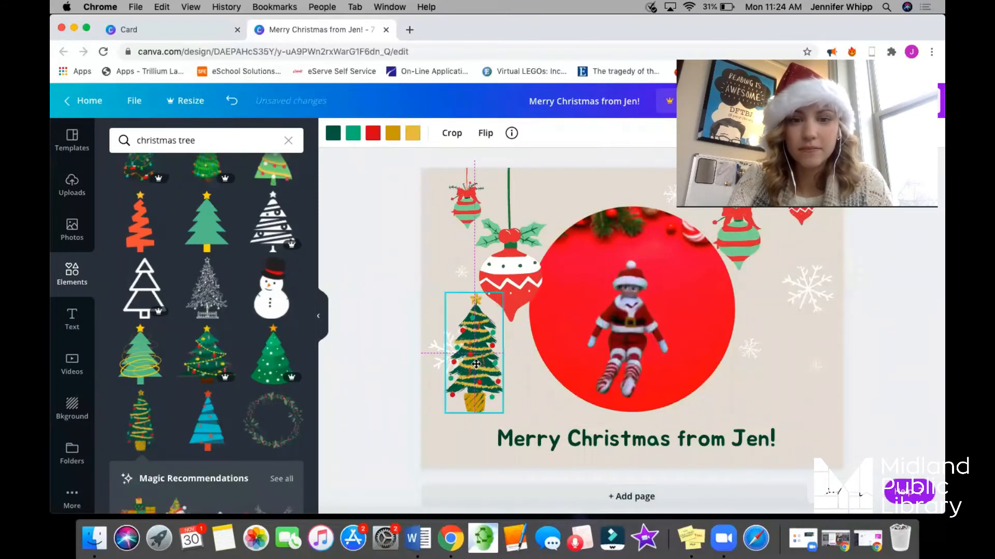
pyautogui.moveTo(518, 265); pyautogui.dragTo(531, 259)
pyautogui.moveTo(486, 344); pyautogui.dragTo(799, 333)
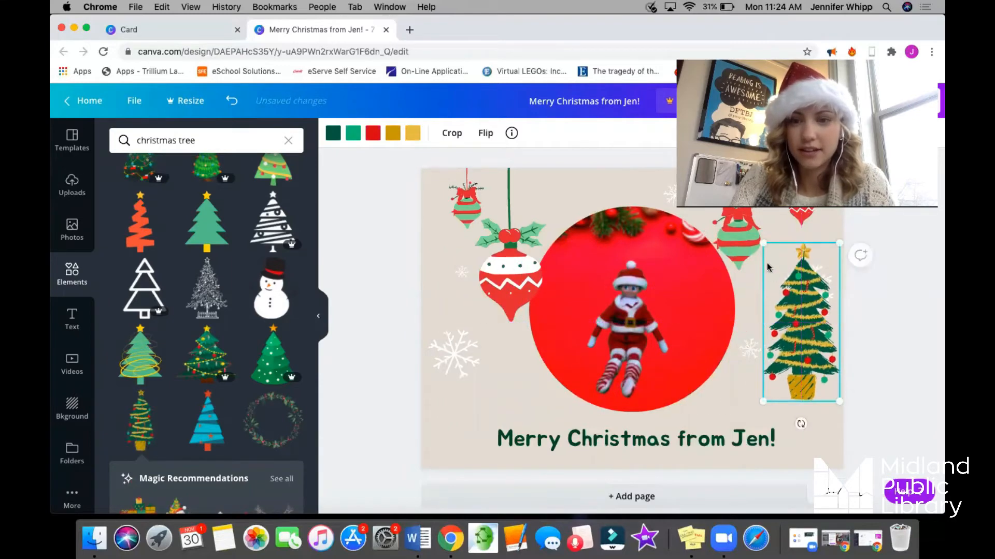
pyautogui.moveTo(762, 243); pyautogui.dragTo(753, 225)
pyautogui.moveTo(820, 296); pyautogui.dragTo(815, 295)
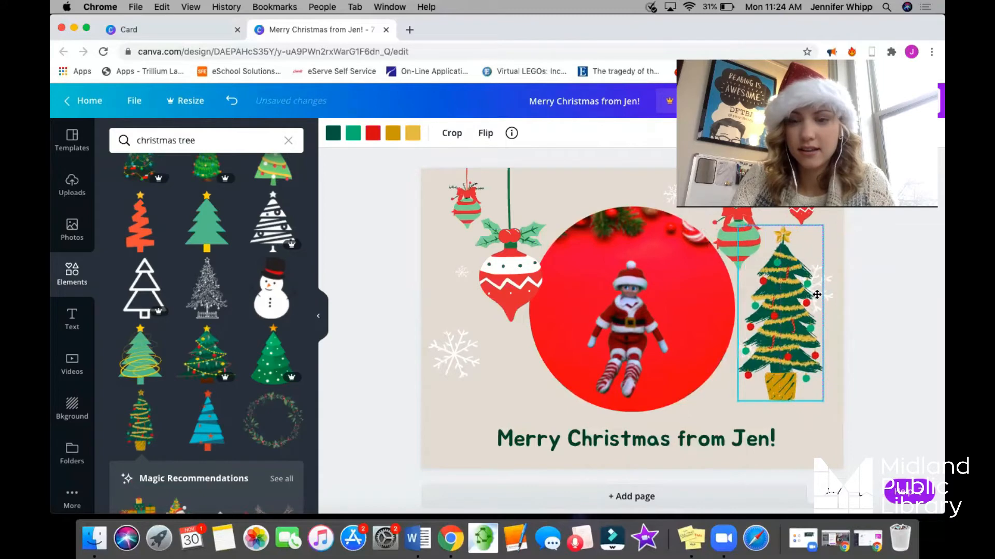
pyautogui.click(809, 434)
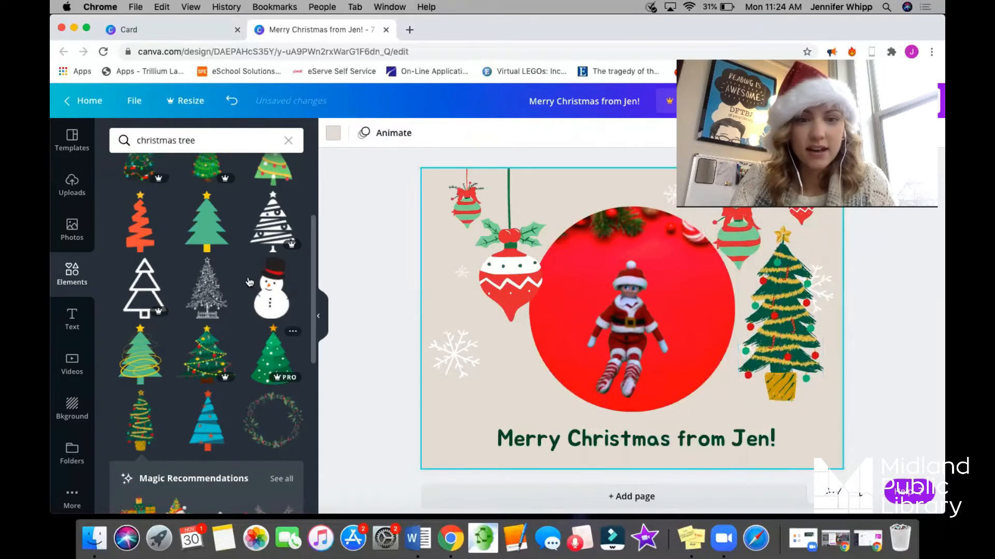
# Add the snowman with the black top hat and place it to the left of the round photo.
pyautogui.click(284, 301)
pyautogui.moveTo(622, 334); pyautogui.dragTo(473, 348)
pyautogui.click(405, 247)
pyautogui.scroll(1, 620, 188)
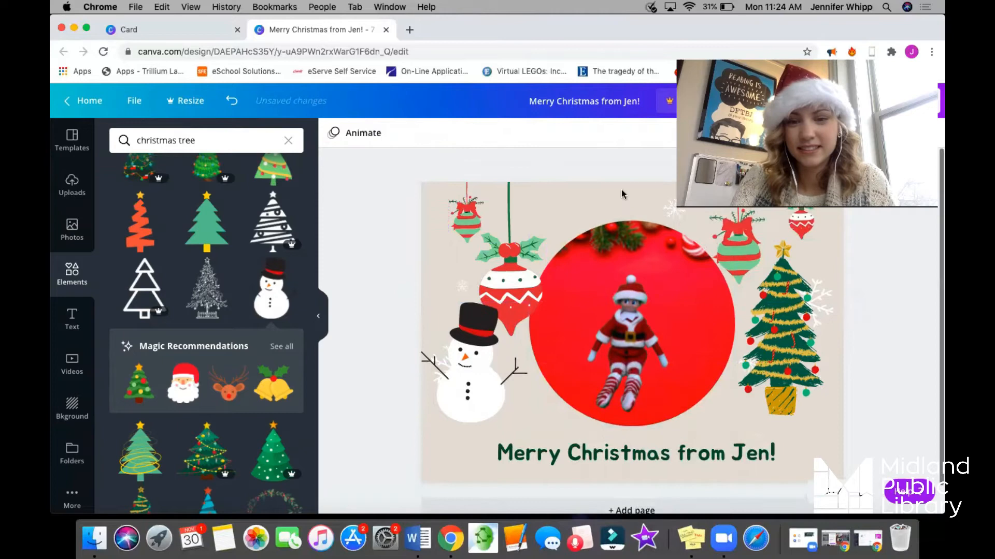
pyautogui.scroll(-2, 620, 189)
pyautogui.scroll(1, 621, 188)
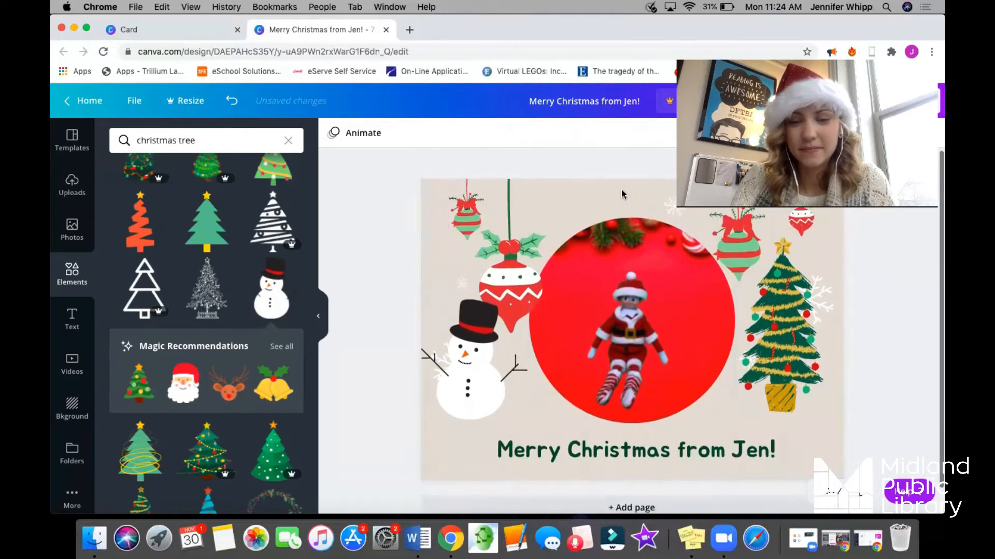
# Enlarge the greeting text to font size 30.6 and centre it below the round photo.
pyautogui.click(609, 436)
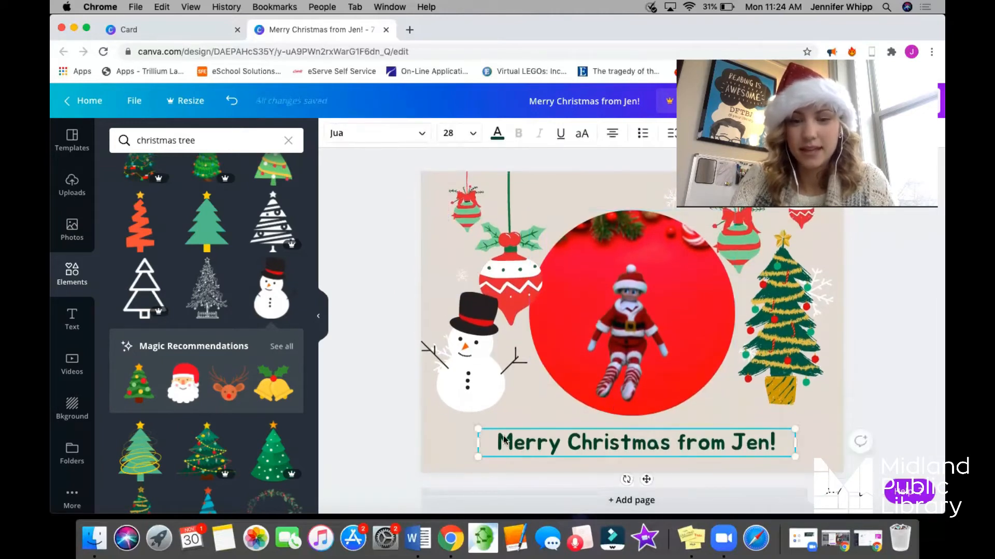
pyautogui.moveTo(469, 426); pyautogui.dragTo(440, 423)
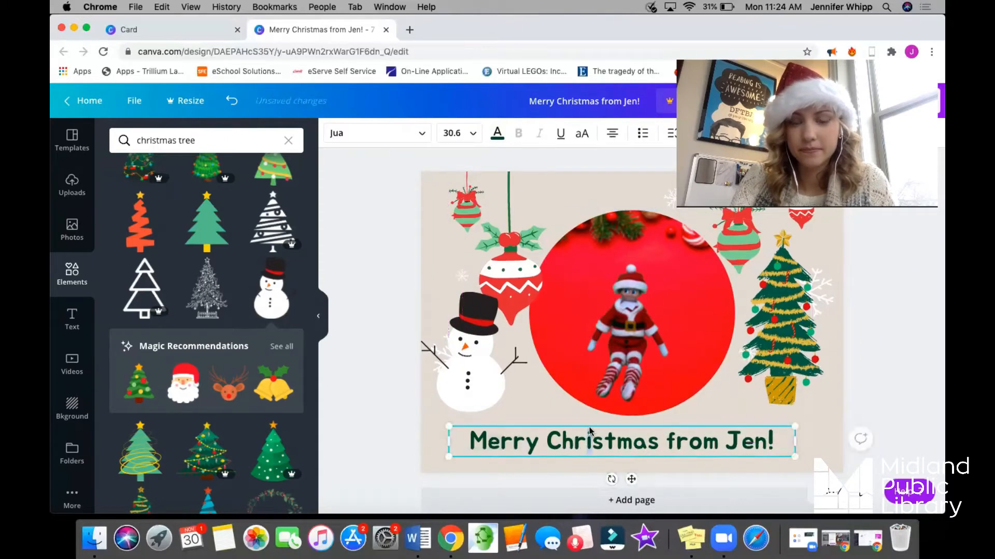
pyautogui.moveTo(594, 426); pyautogui.dragTo(599, 424)
pyautogui.click(393, 401)
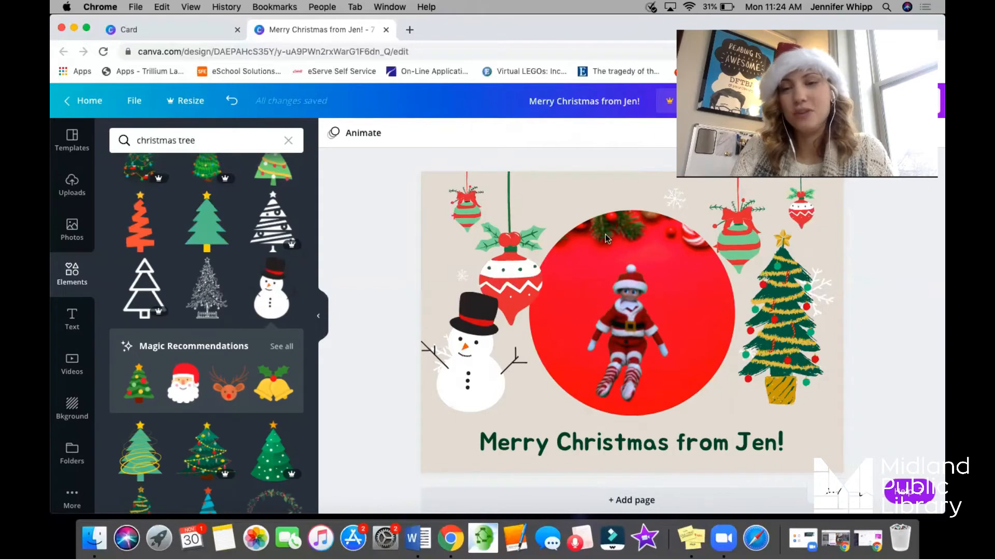
# Add a second page and apply the free red "Season's Greetings!" Christmas template with the white tree.
pyautogui.click(632, 500)
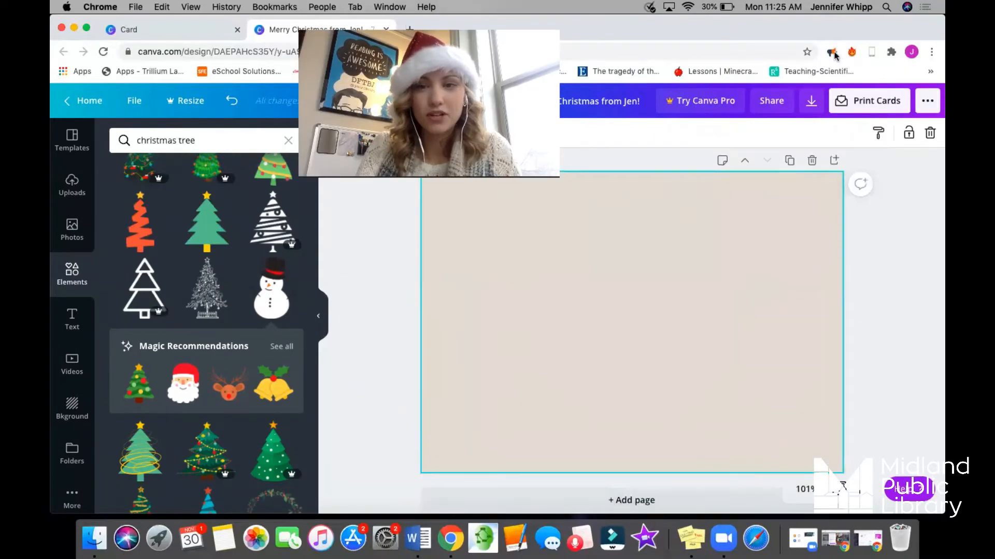
pyautogui.click(92, 153)
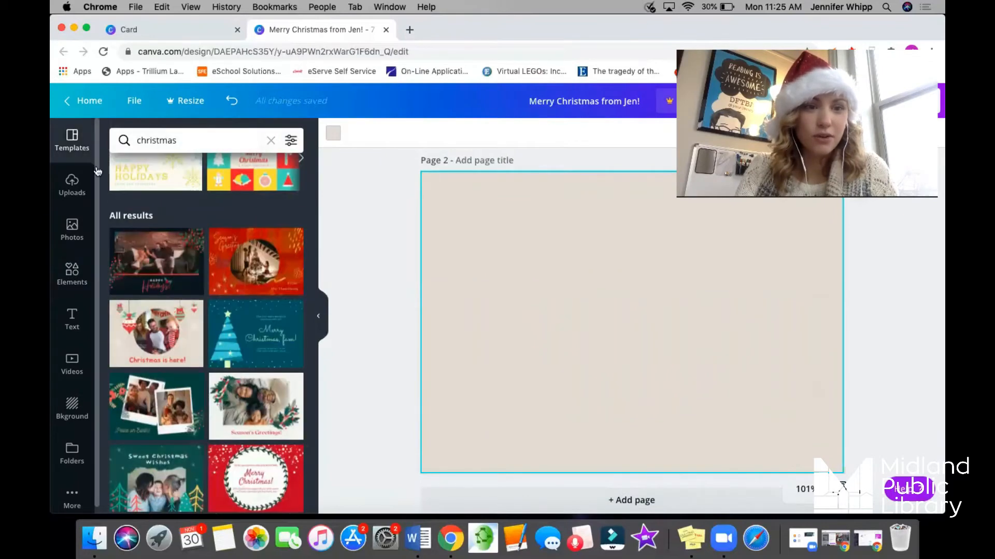
pyautogui.scroll(-2, 207, 260)
pyautogui.scroll(-3, 207, 260)
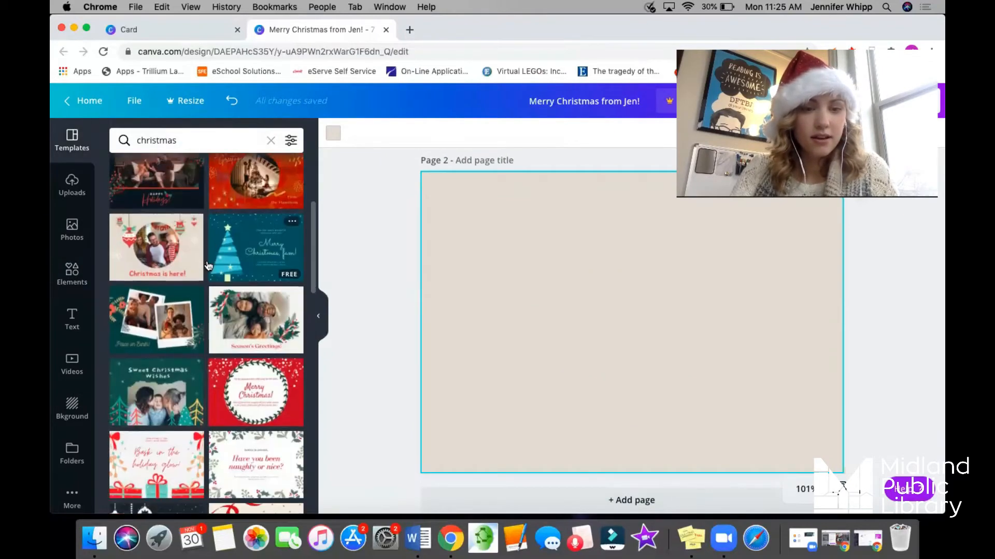
pyautogui.scroll(-3, 207, 266)
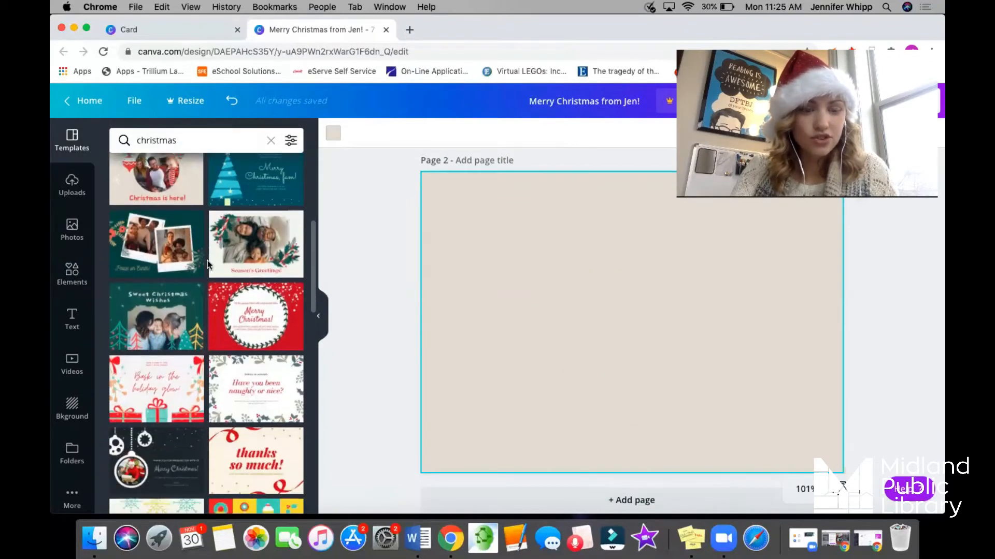
pyautogui.scroll(-6, 207, 264)
pyautogui.scroll(-6, 207, 264)
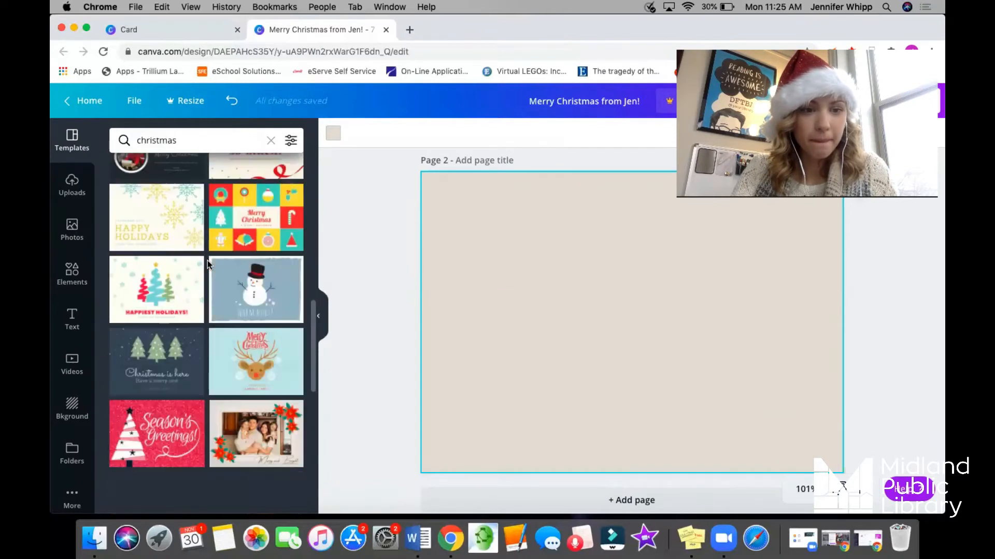
pyautogui.scroll(-2, 208, 429)
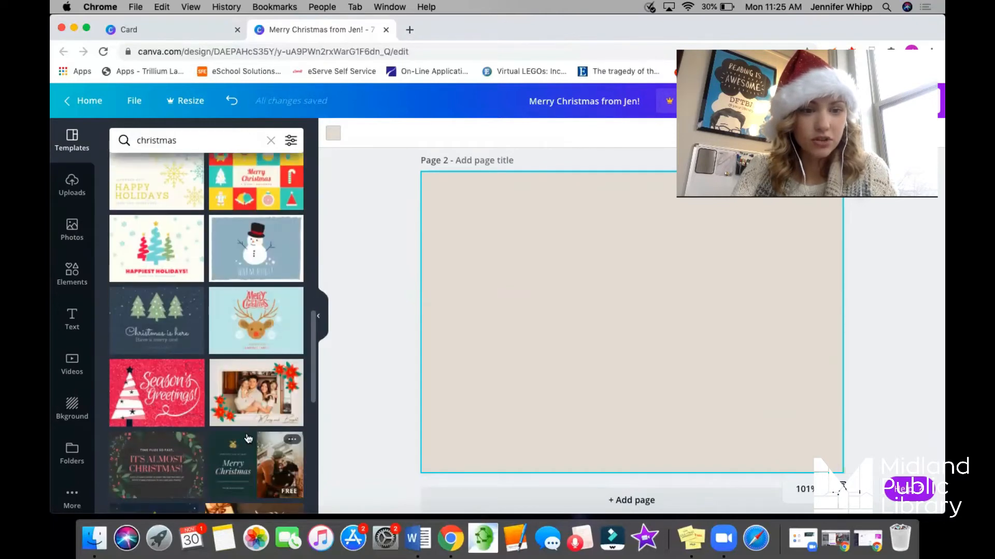
pyautogui.scroll(7, 248, 439)
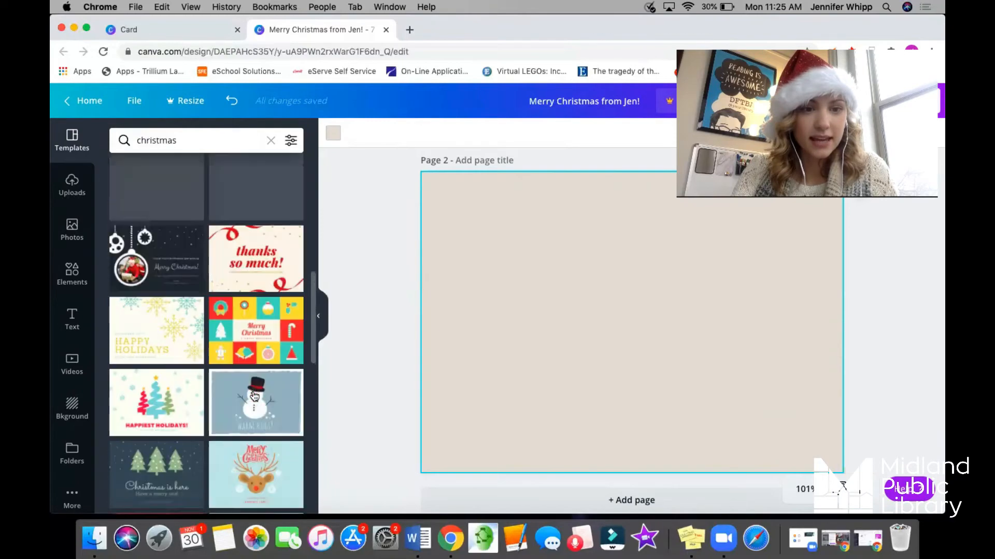
pyautogui.scroll(15, 254, 396)
pyautogui.scroll(-7, 254, 396)
pyautogui.scroll(-10, 254, 397)
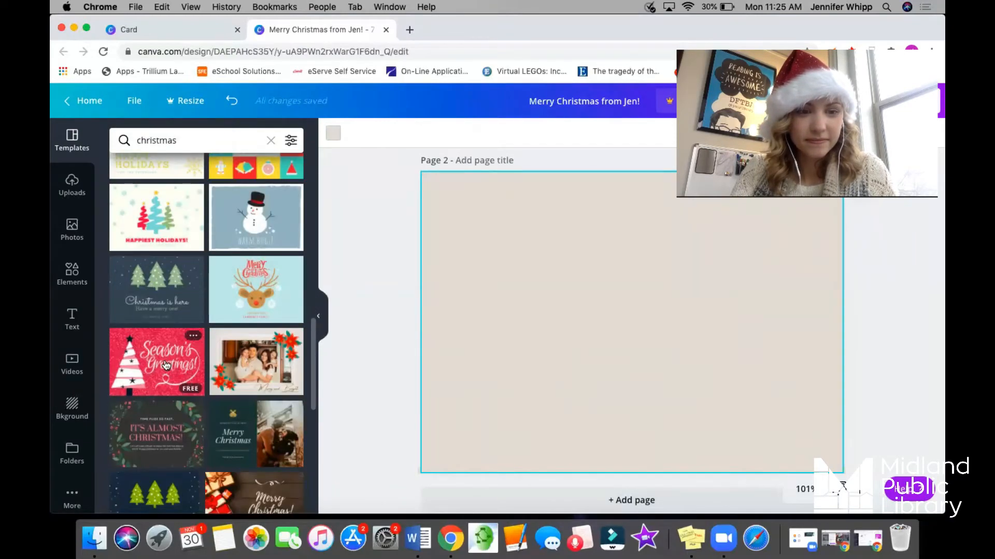
pyautogui.click(165, 366)
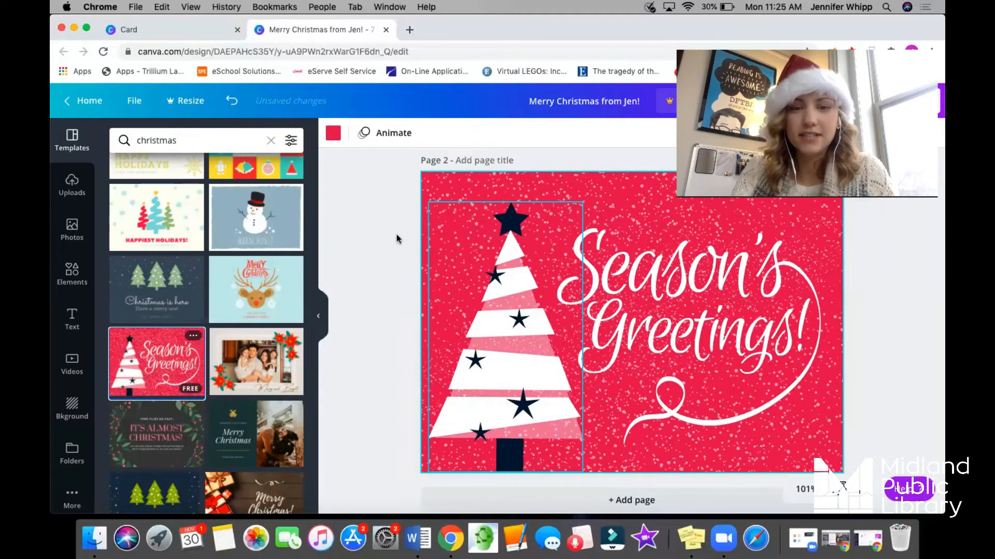
# Add the uploaded cut-out photo of the woman in a Santa hat and place it over the tree on page 2.
pyautogui.click(72, 184)
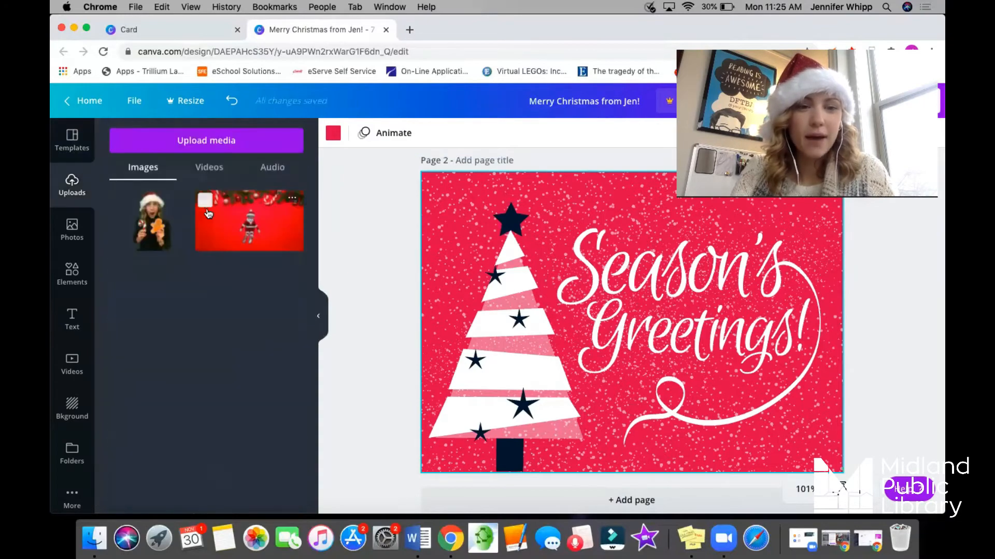
pyautogui.click(165, 224)
pyautogui.moveTo(631, 339); pyautogui.dragTo(481, 377)
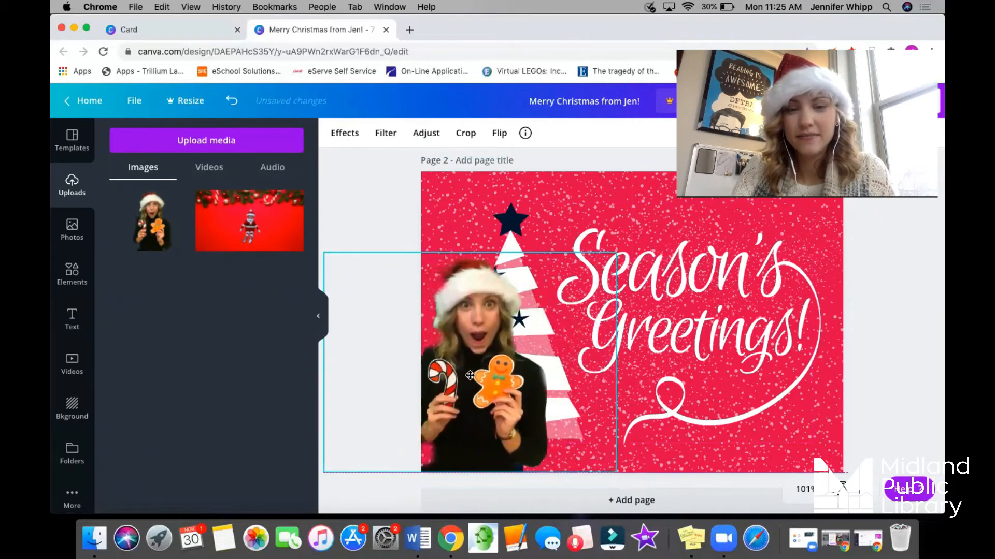
# Move the white tree on page 2 rightwards behind the woman, then shrink the Season's Greetings lettering and raise it beside the tree.
pyautogui.click(514, 228)
pyautogui.moveTo(514, 228); pyautogui.dragTo(599, 261)
pyautogui.click(594, 250)
pyautogui.moveTo(687, 329); pyautogui.dragTo(682, 281)
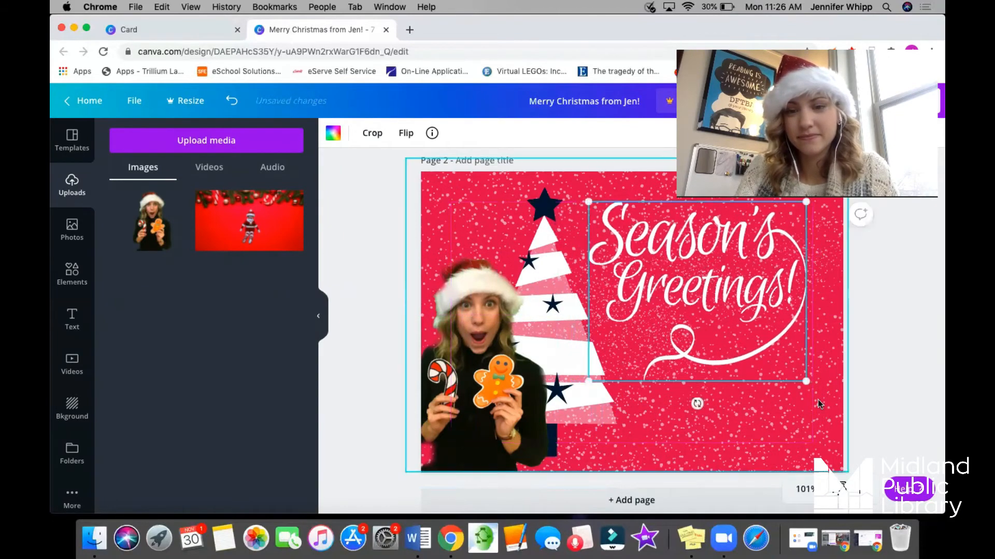
pyautogui.click(860, 388)
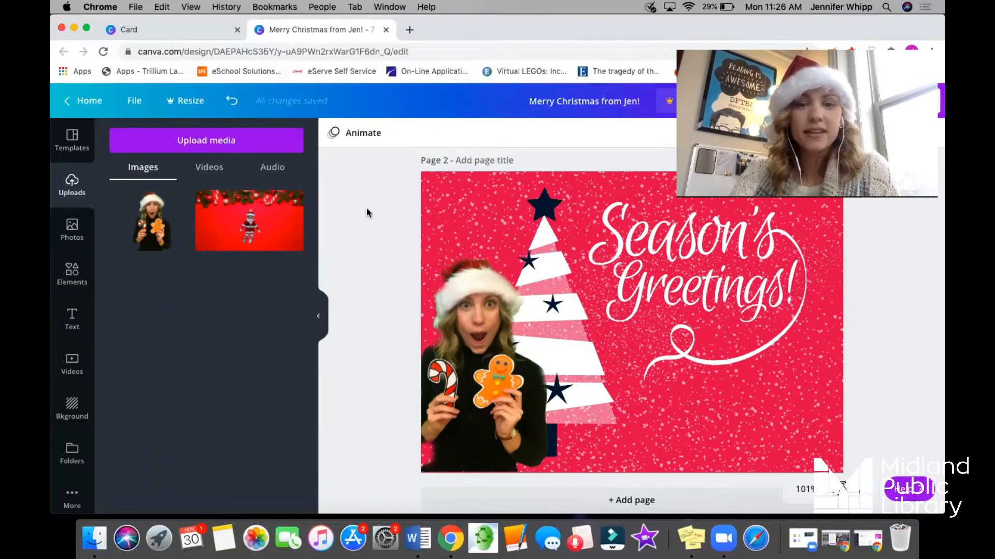
# Search the elements library for "snow".
pyautogui.click(72, 275)
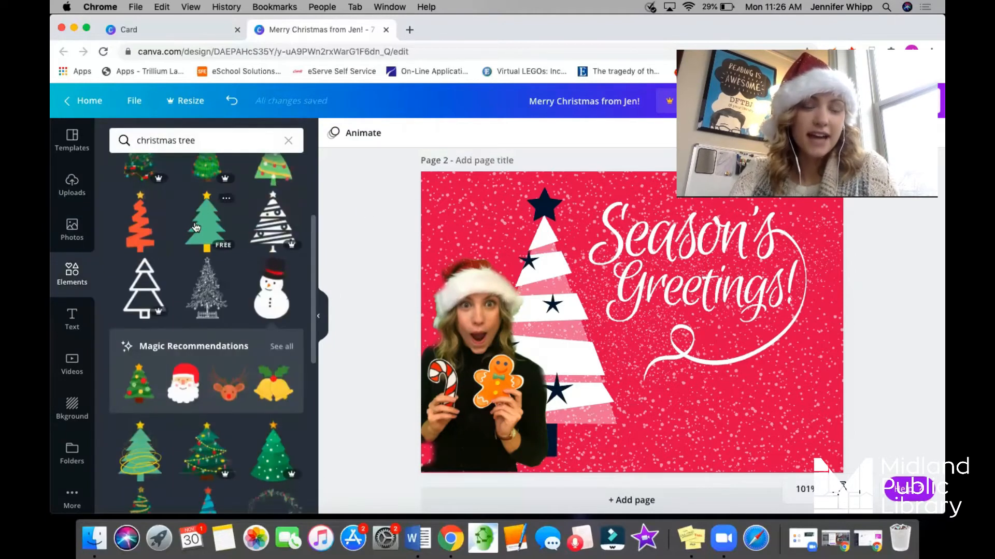
pyautogui.click(227, 140)
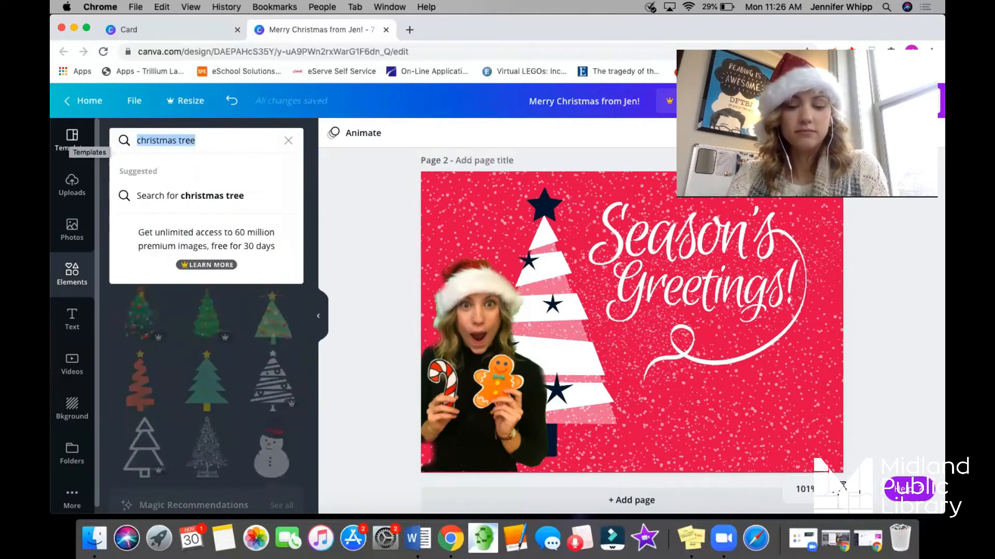
pyautogui.write('snow')
pyautogui.press('Return')
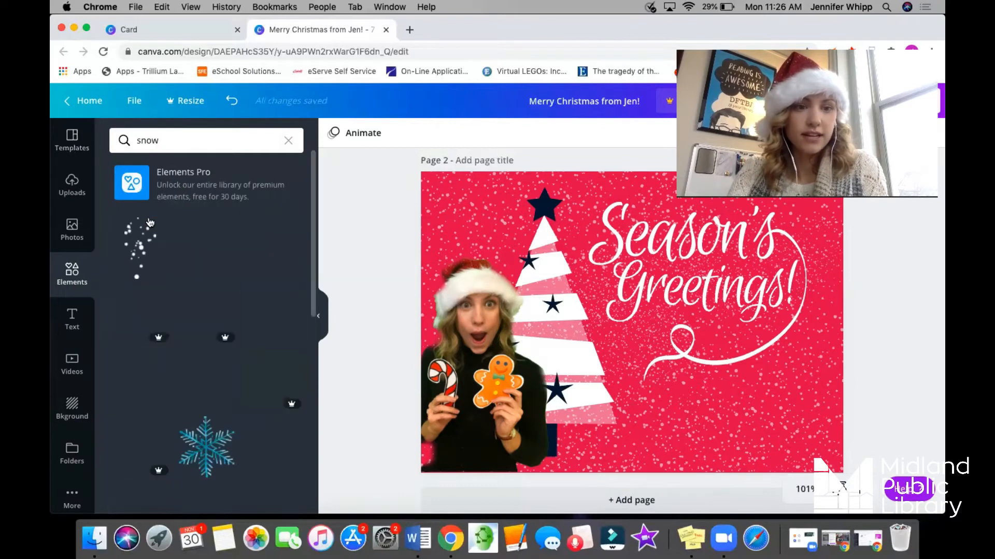
# Refine the element search to "snow christmas" and browse the results for a suitable free graphic.
pyautogui.click(189, 140)
pyautogui.write('chsi')
pyautogui.write('istmas')
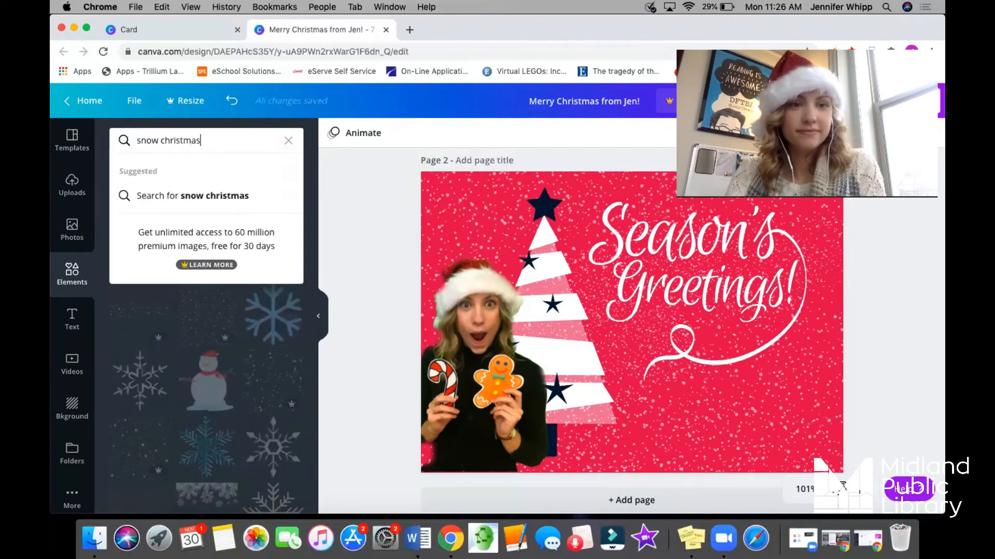
pyautogui.press('Return')
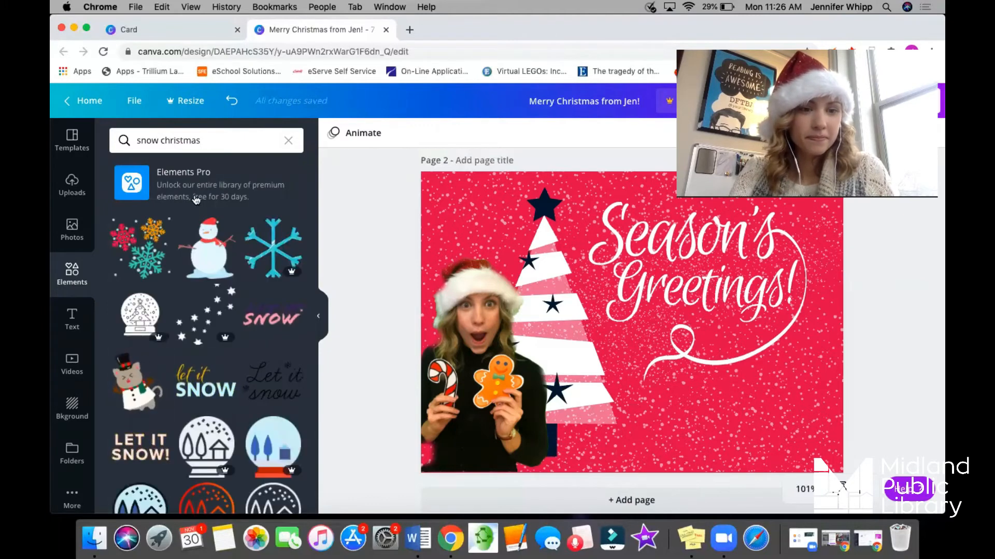
pyautogui.scroll(-2, 178, 338)
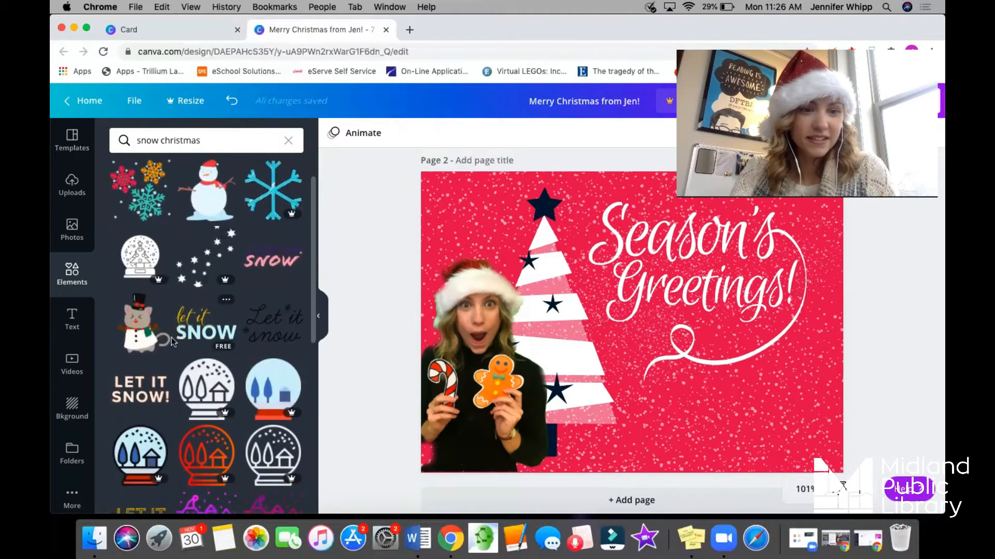
pyautogui.scroll(-10, 142, 341)
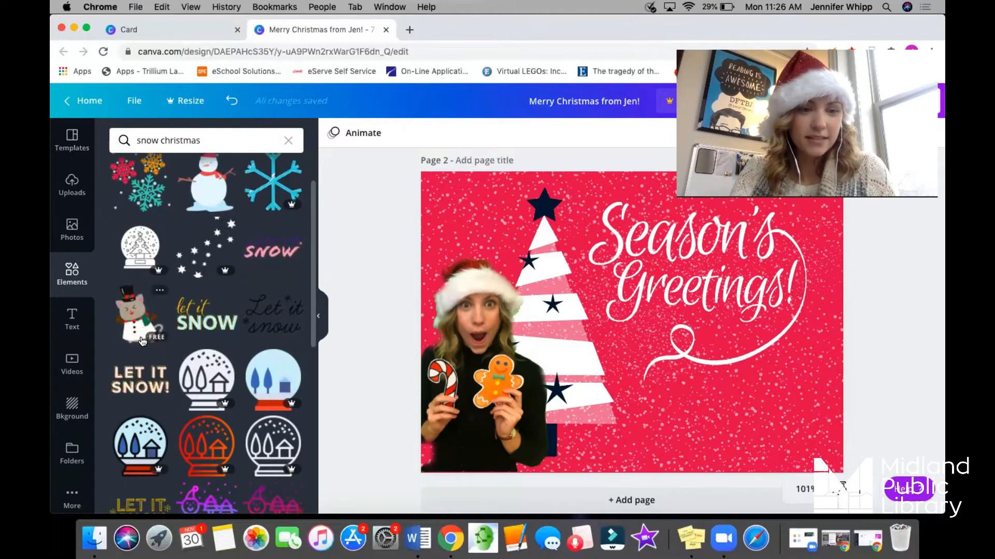
pyautogui.scroll(-5, 140, 341)
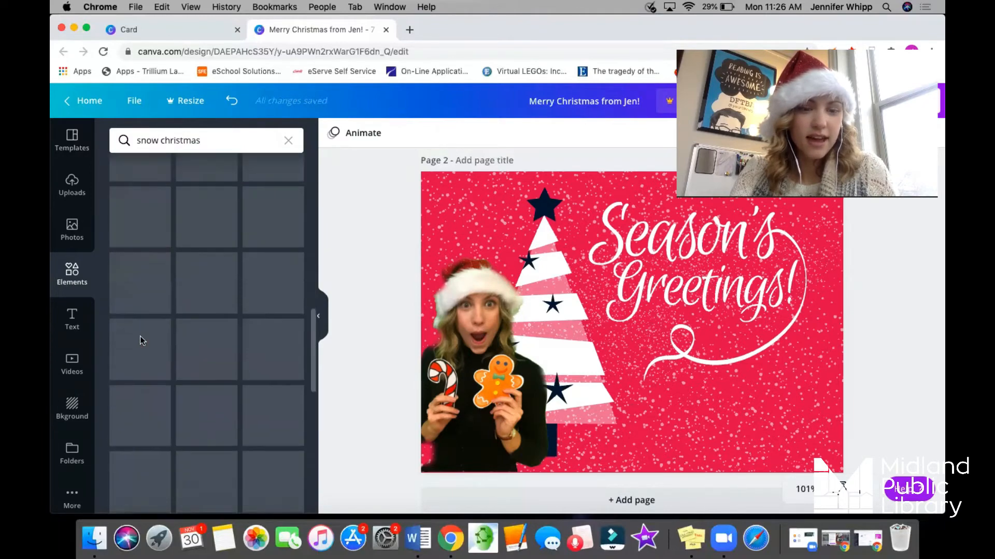
pyautogui.scroll(-5, 140, 337)
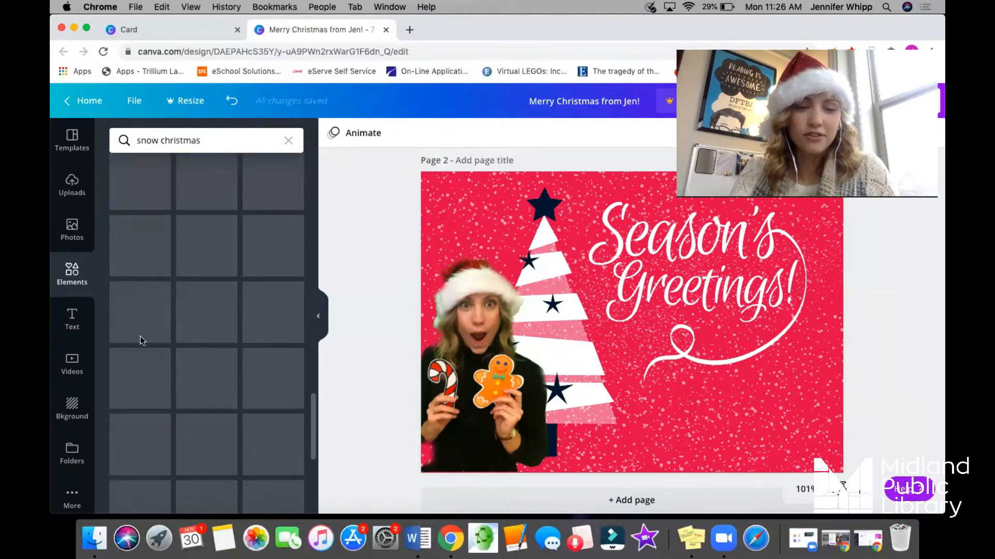
pyautogui.scroll(-1, 140, 337)
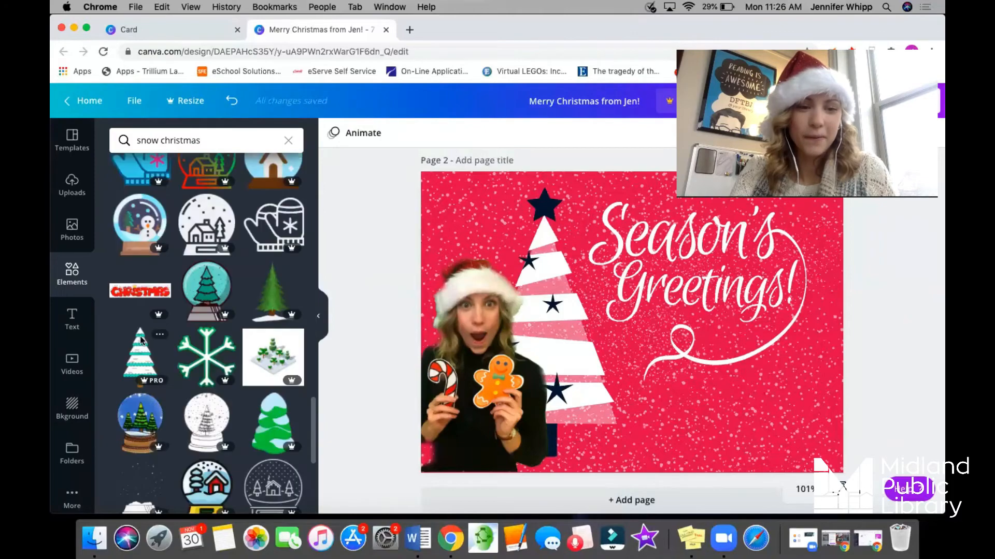
pyautogui.scroll(-3, 141, 341)
pyautogui.scroll(15, 142, 342)
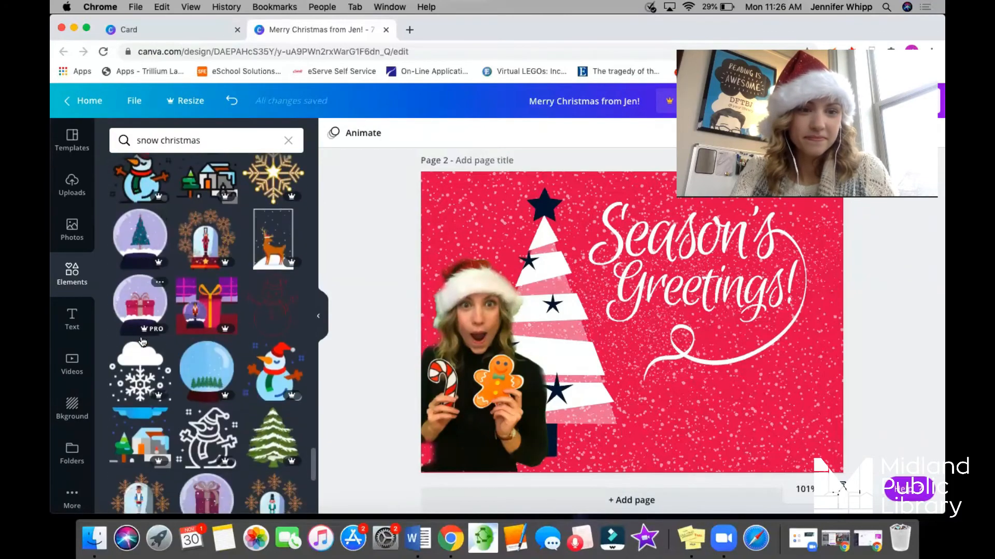
# Search the elements for "snow merry christmas" and replace the Season's Greetings lettering on page 2 with the free round Merry Christmas graphic.
pyautogui.click(162, 141)
pyautogui.write('merry')
pyautogui.press('Return')
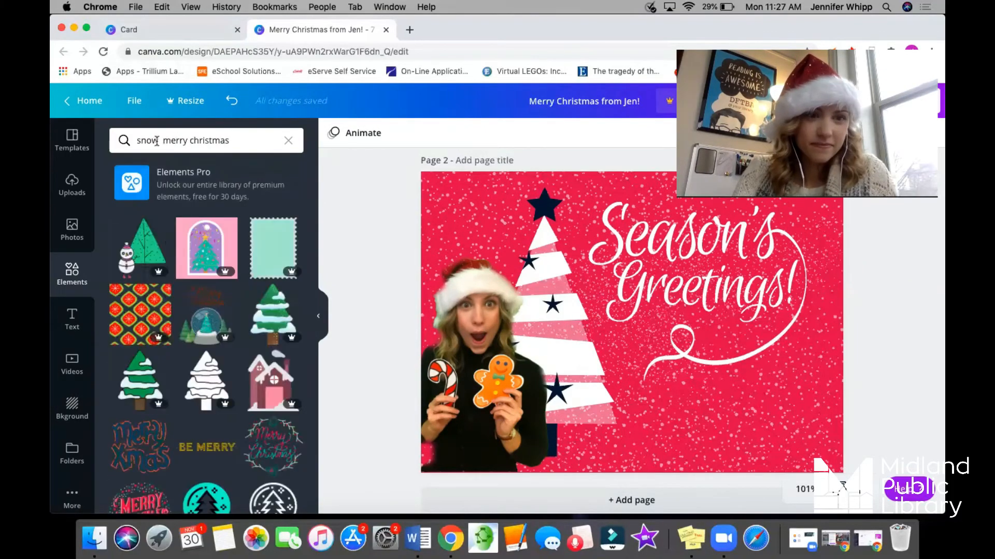
pyautogui.scroll(-3, 244, 370)
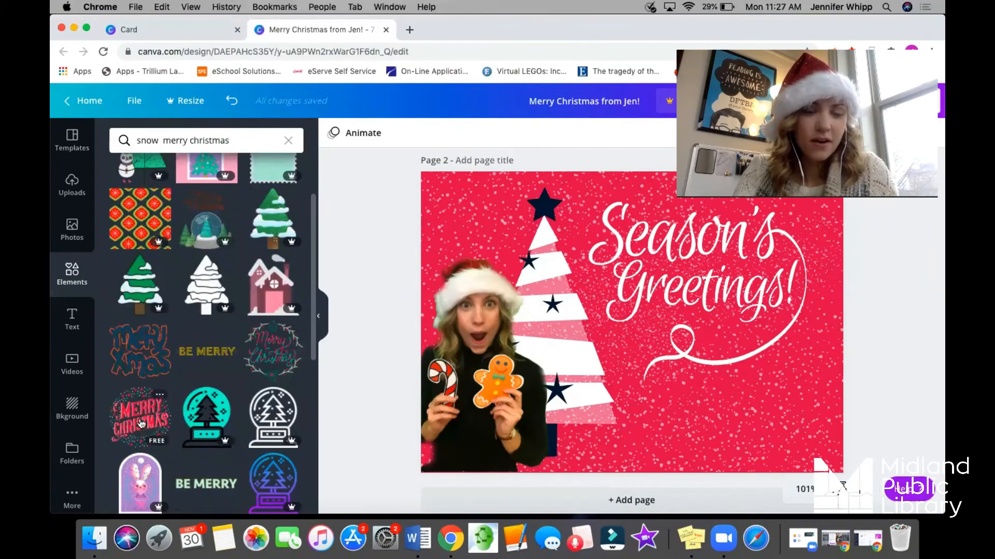
pyautogui.scroll(-3, 240, 368)
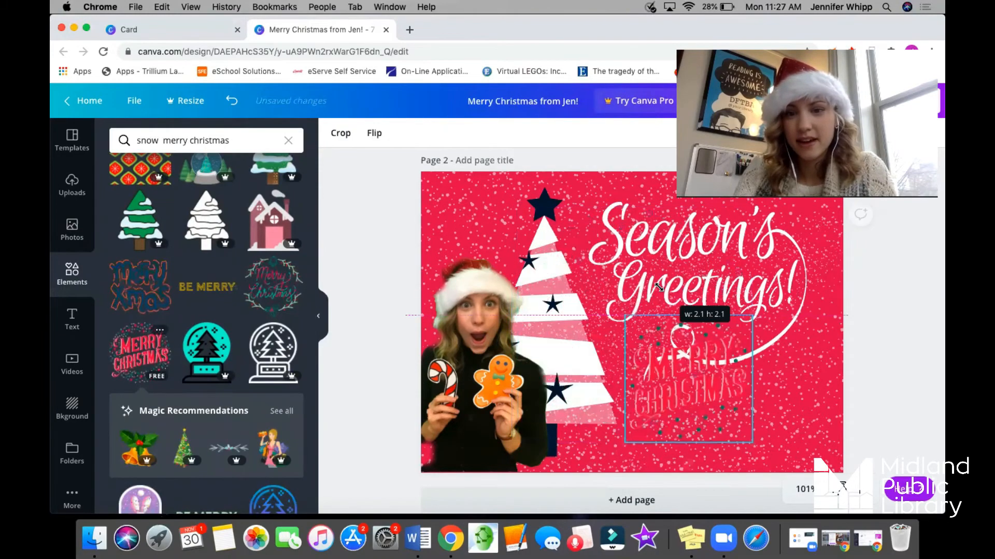
pyautogui.click(633, 234)
pyautogui.press('Delete')
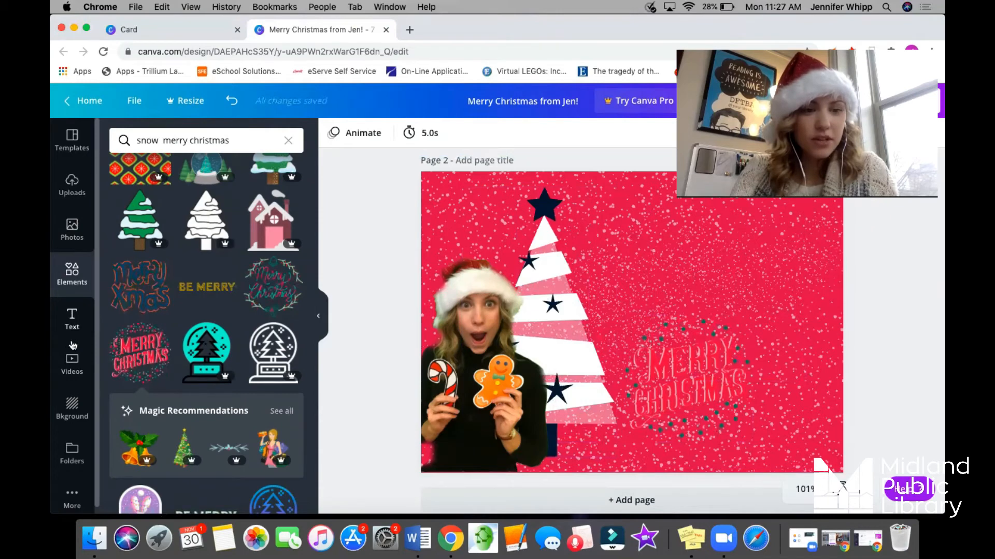
# Add a circle shape to the upper right of page 2 and colour it white.
pyautogui.click(72, 273)
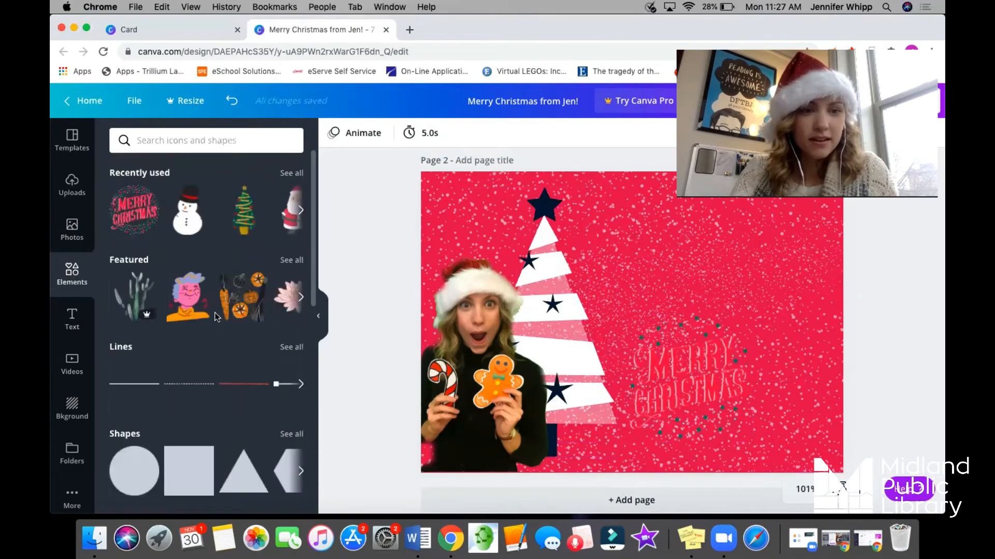
pyautogui.scroll(-3, 214, 312)
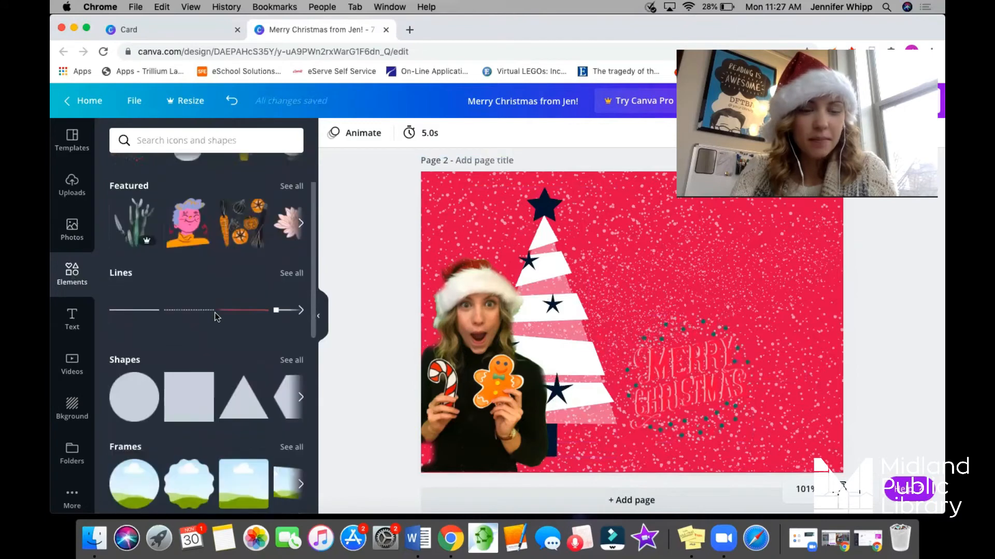
pyautogui.click(130, 383)
pyautogui.moveTo(599, 330); pyautogui.dragTo(697, 291)
pyautogui.click(335, 135)
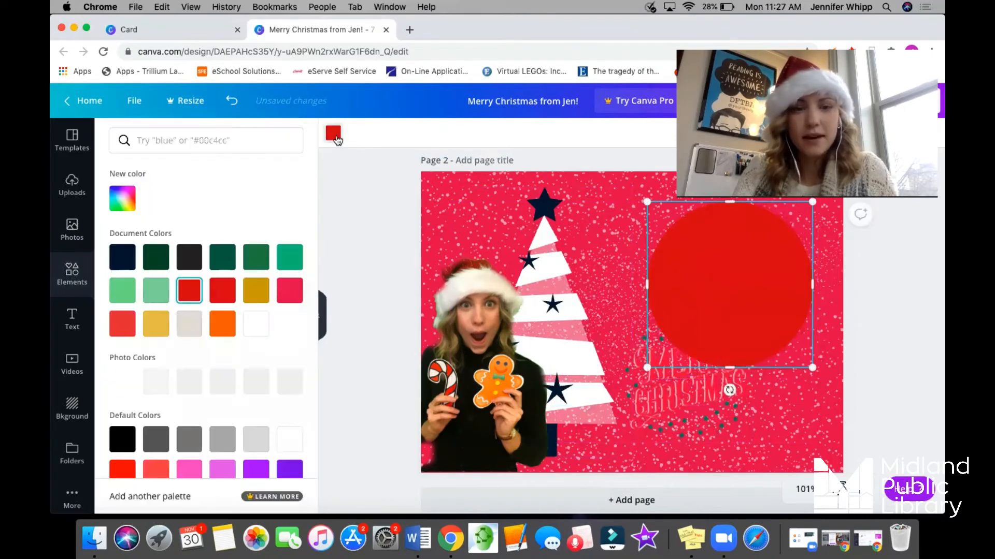
pyautogui.click(262, 327)
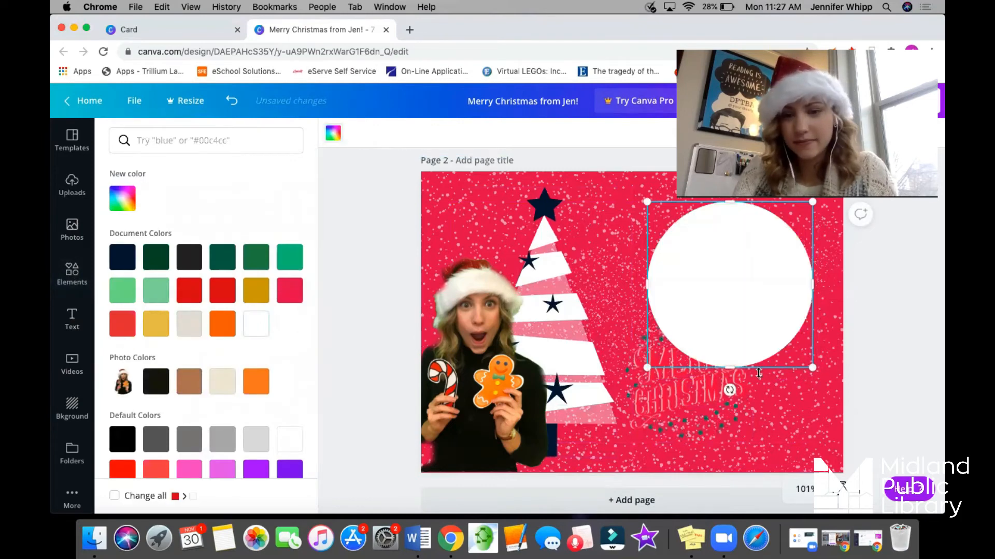
# Send the white circle backward and move the Merry Christmas graphic onto its centre.
pyautogui.click(716, 413)
pyautogui.rightClick(738, 280)
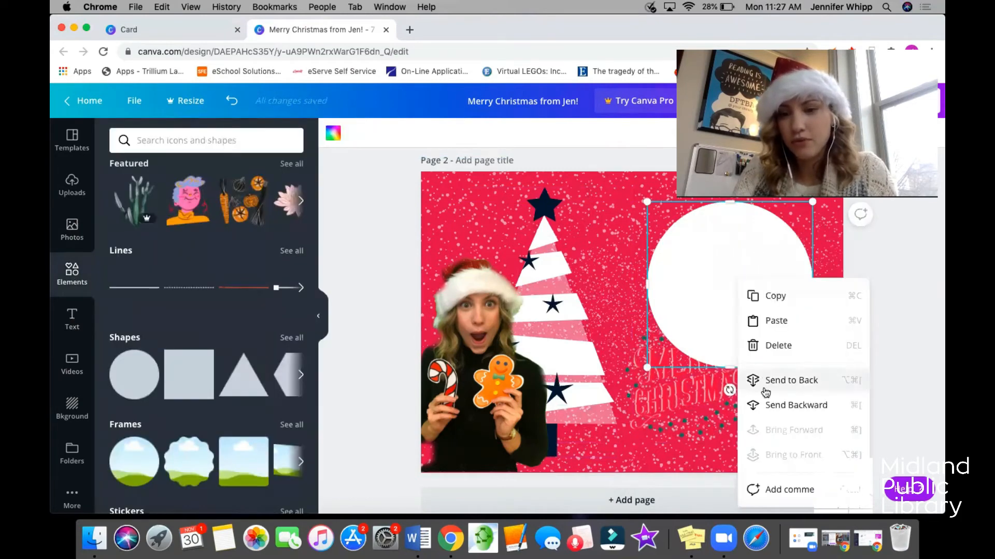
pyautogui.click(772, 407)
pyautogui.moveTo(687, 420); pyautogui.dragTo(728, 323)
# Enlarge the white circle and the Merry Christmas graphic, keeping the lettering centred in the circle at the card's upper right.
pyautogui.click(654, 356)
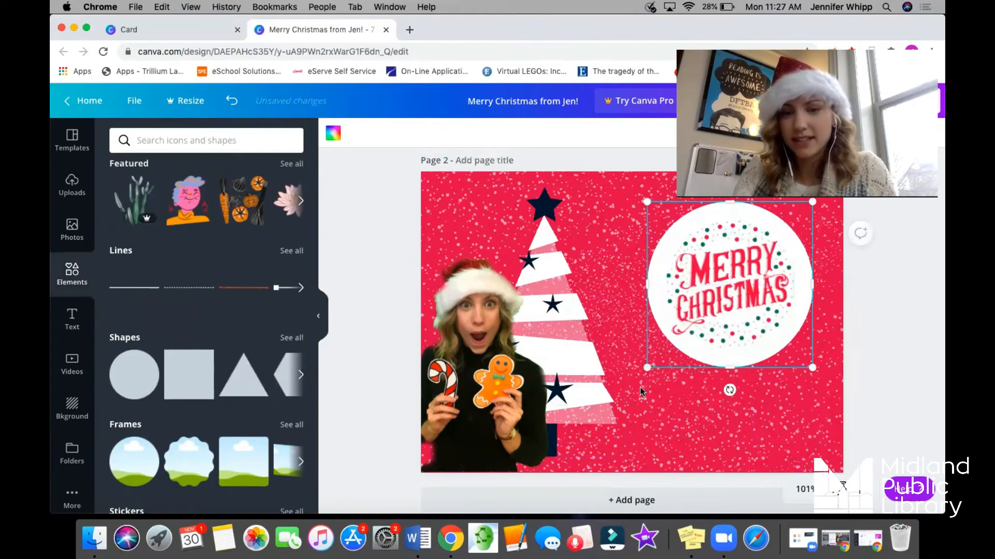
pyautogui.moveTo(645, 368); pyautogui.dragTo(595, 424)
pyautogui.moveTo(687, 361); pyautogui.dragTo(632, 383)
pyautogui.click(680, 338)
pyautogui.moveTo(722, 265); pyautogui.dragTo(725, 257)
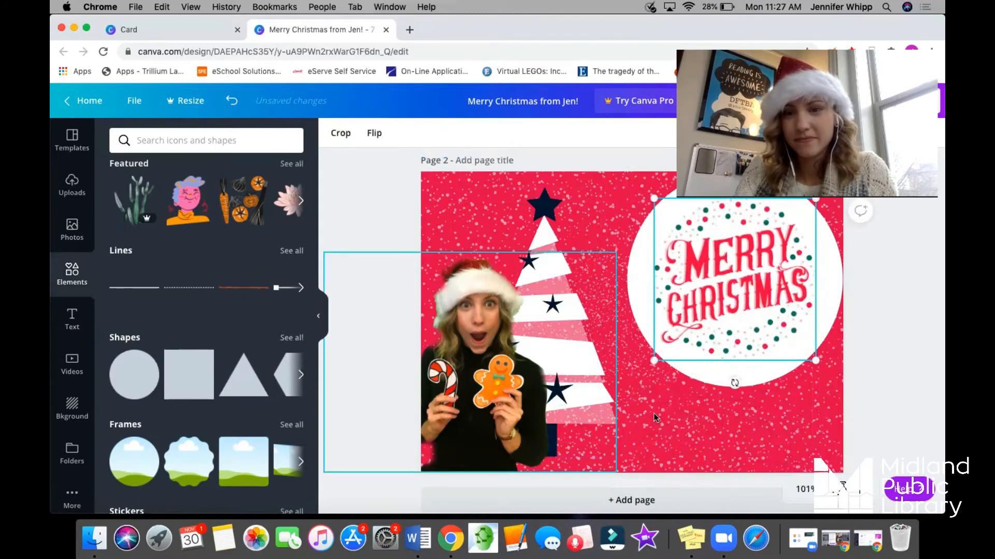
# Place the tree at the card's left edge and the woman's photo at its lower right, bringing the photo forward.
pyautogui.moveTo(557, 347); pyautogui.dragTo(683, 341)
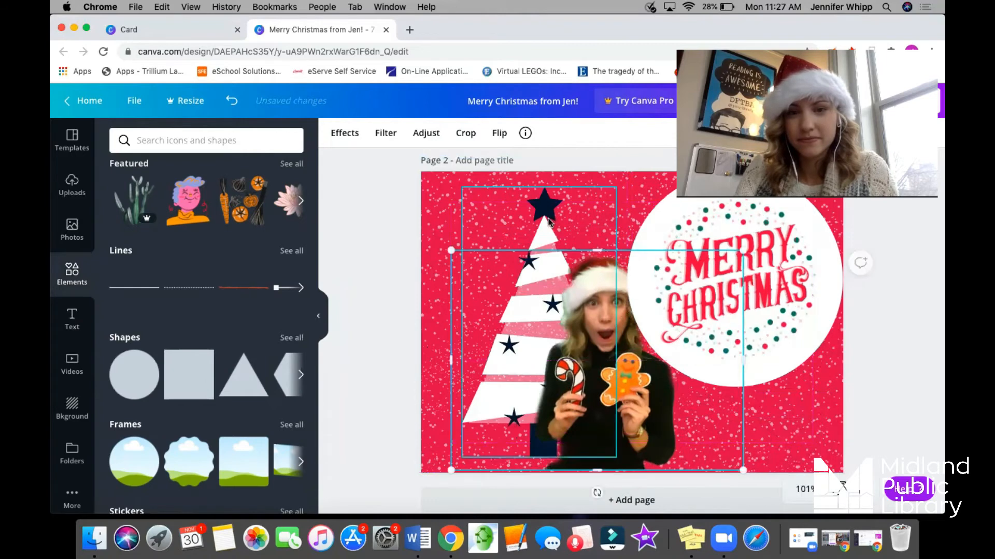
pyautogui.moveTo(512, 217); pyautogui.dragTo(473, 213)
pyautogui.moveTo(618, 391); pyautogui.dragTo(605, 389)
pyautogui.rightClick(605, 389)
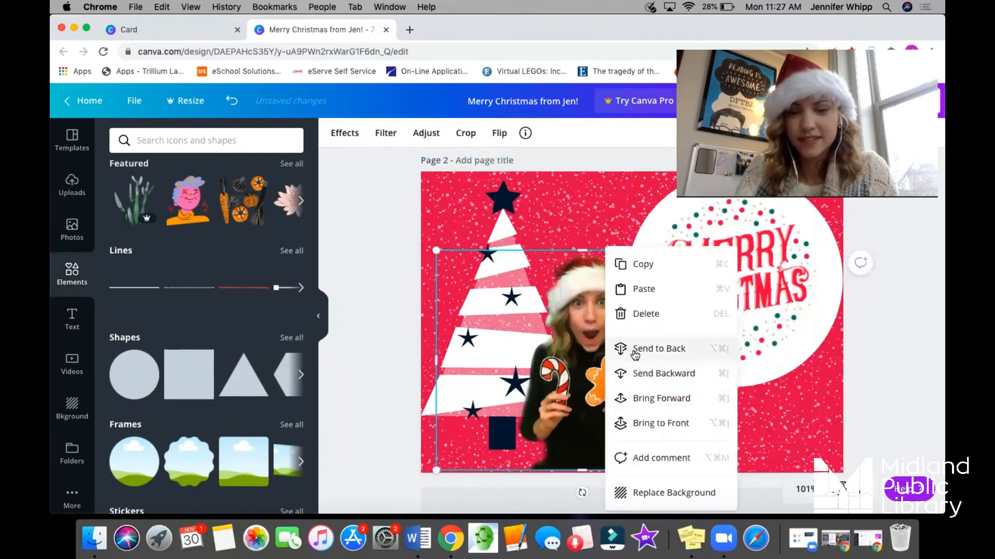
pyautogui.click(638, 400)
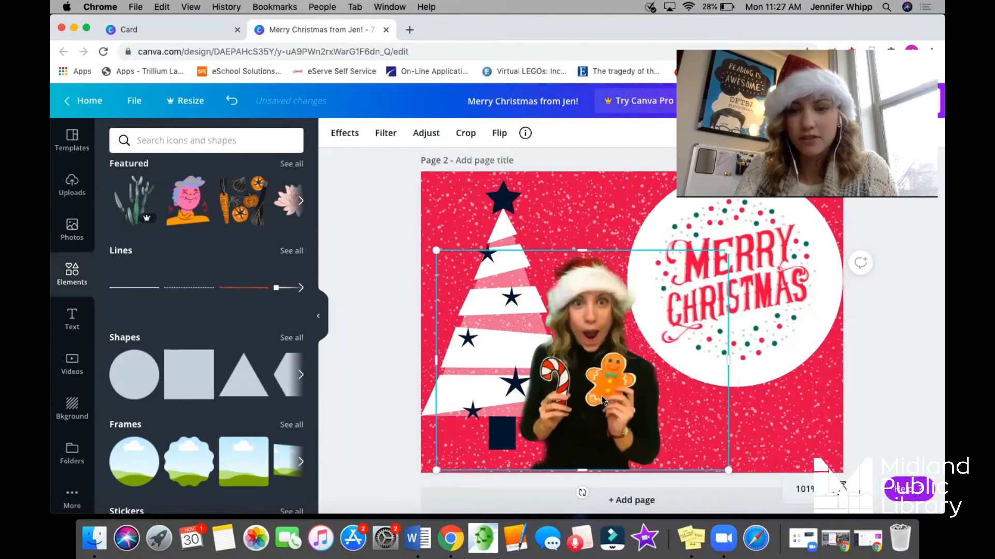
pyautogui.moveTo(614, 393); pyautogui.dragTo(611, 400)
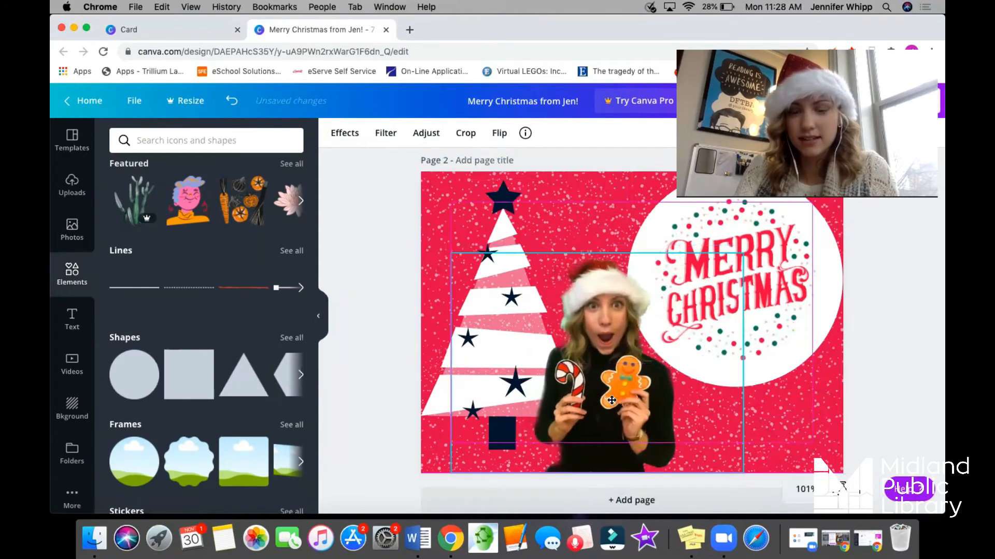
pyautogui.moveTo(499, 202); pyautogui.dragTo(505, 208)
pyautogui.click(873, 381)
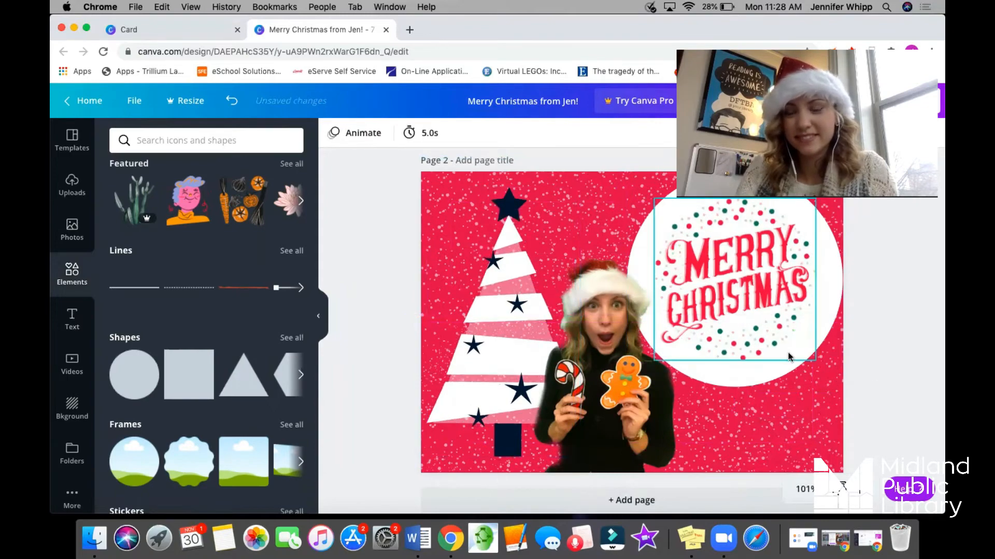
# Search the elements for "snow", add the snowman with the red hat, and place it slightly enlarged in the card's lower-right corner.
pyautogui.click(180, 137)
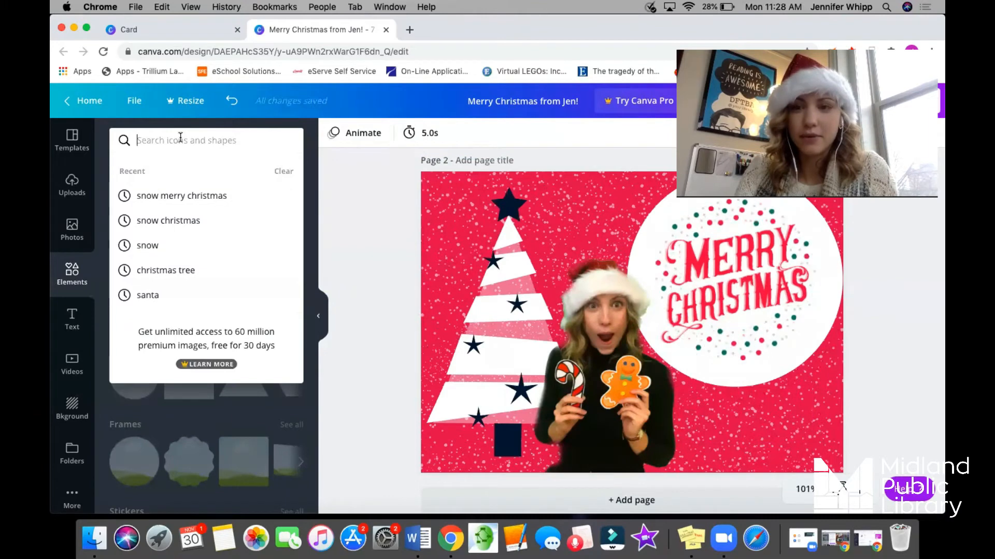
pyautogui.write('snow')
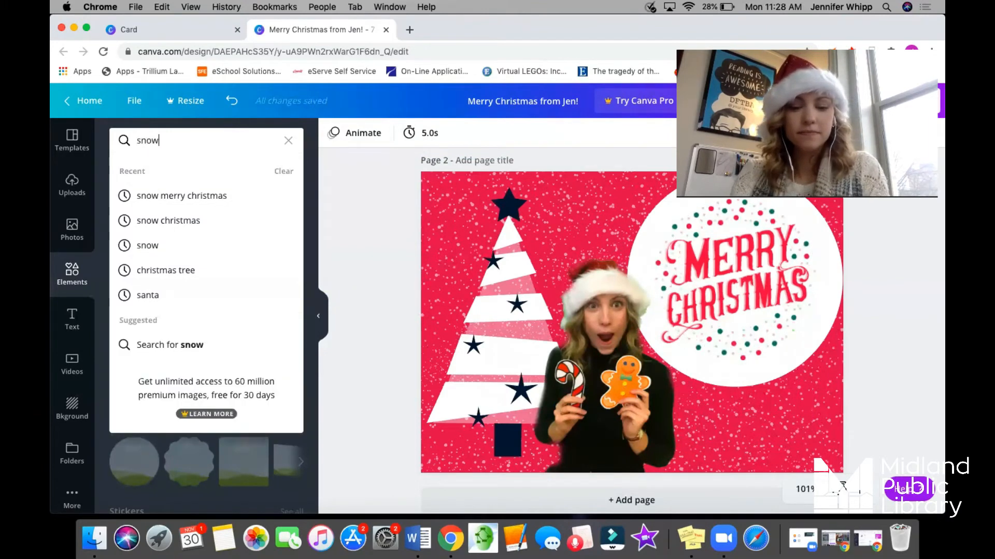
pyautogui.press('Return')
pyautogui.click(206, 381)
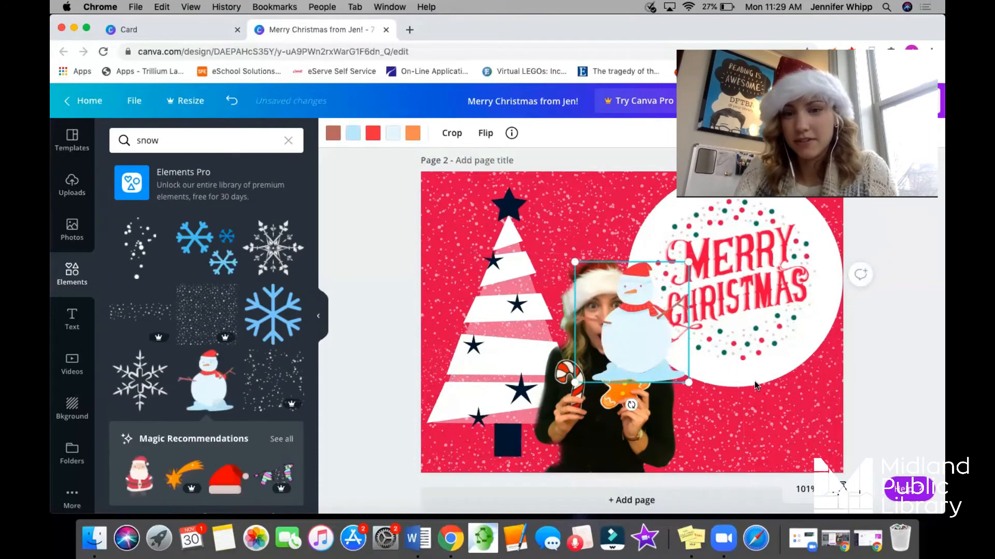
pyautogui.moveTo(627, 356); pyautogui.dragTo(798, 417)
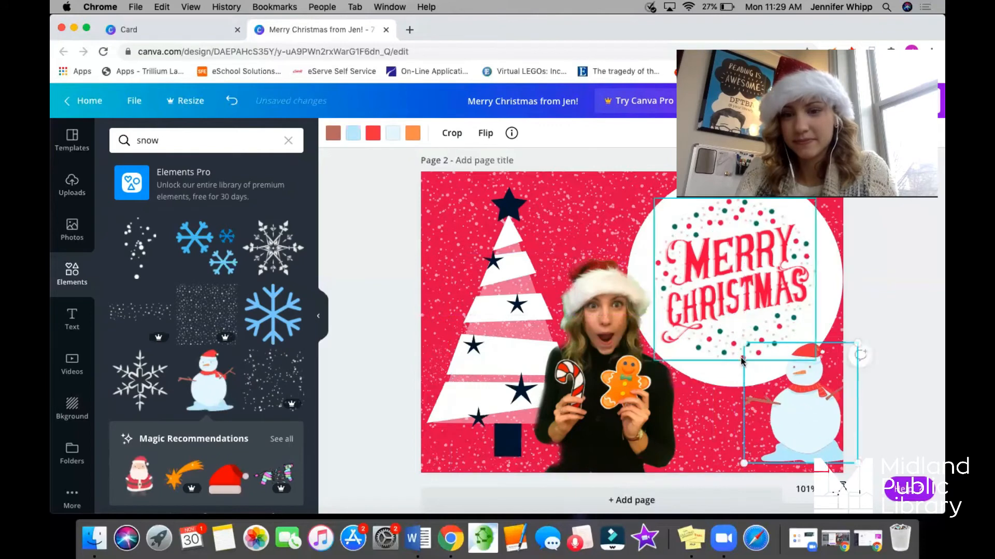
pyautogui.moveTo(735, 343); pyautogui.dragTo(737, 336)
pyautogui.moveTo(811, 404); pyautogui.dragTo(799, 407)
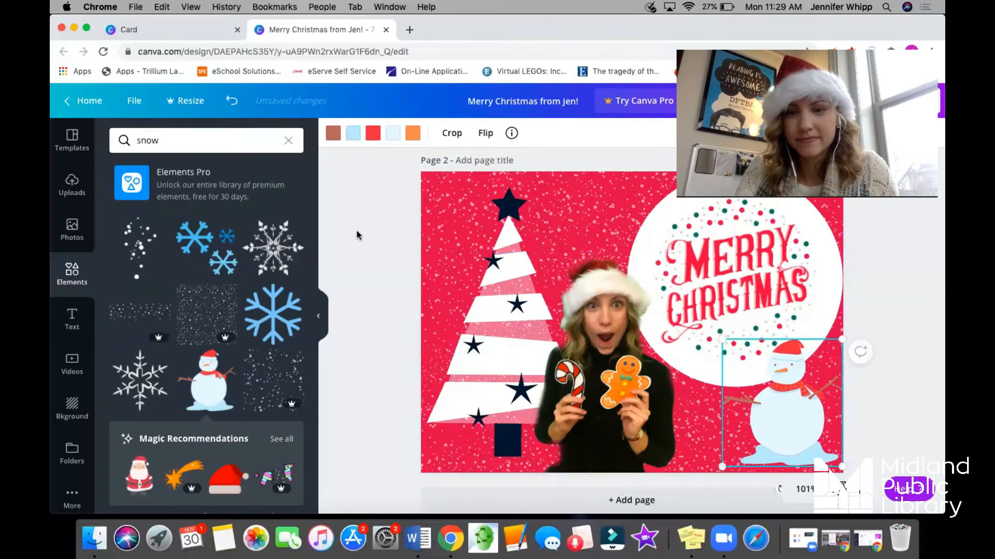
pyautogui.click(884, 297)
pyautogui.scroll(-1, 884, 297)
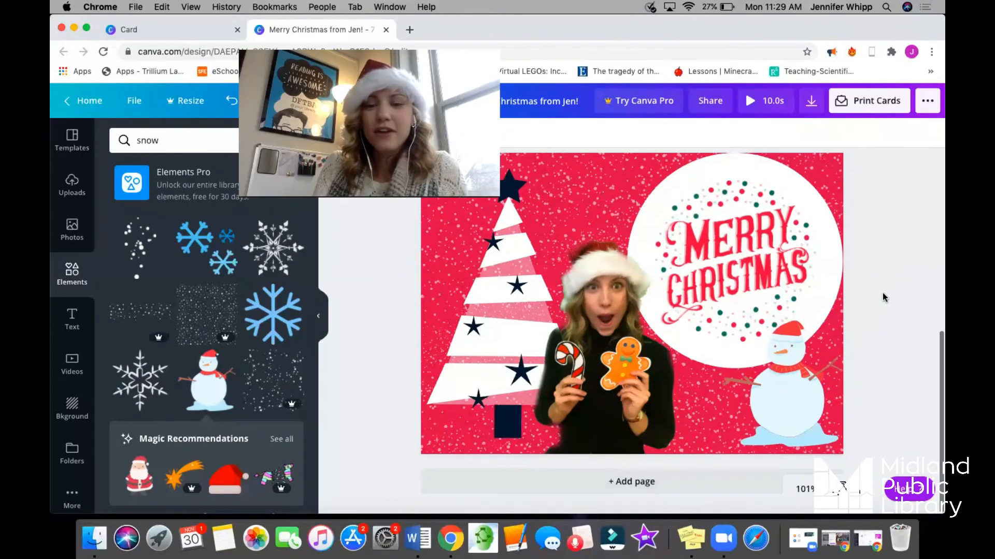
# Add a blank page and apply the free Christmas template with the family photo, poinsettias and "Merry and Bright" lettering.
pyautogui.click(654, 481)
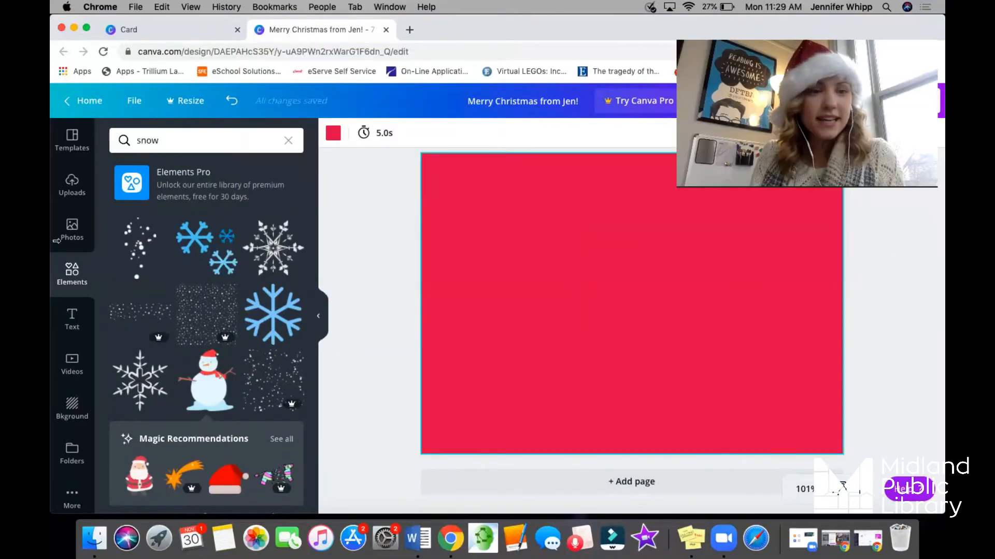
pyautogui.click(75, 149)
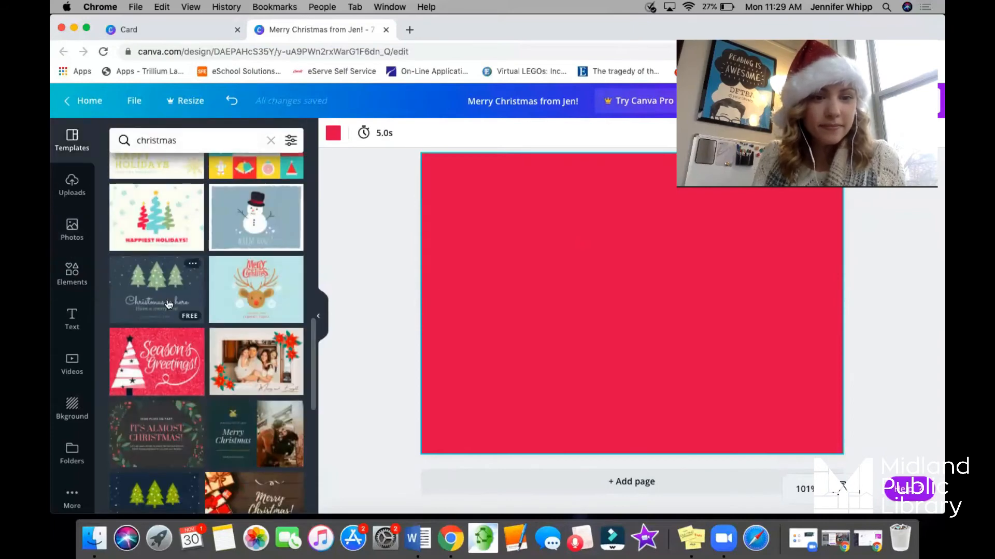
pyautogui.scroll(1, 168, 304)
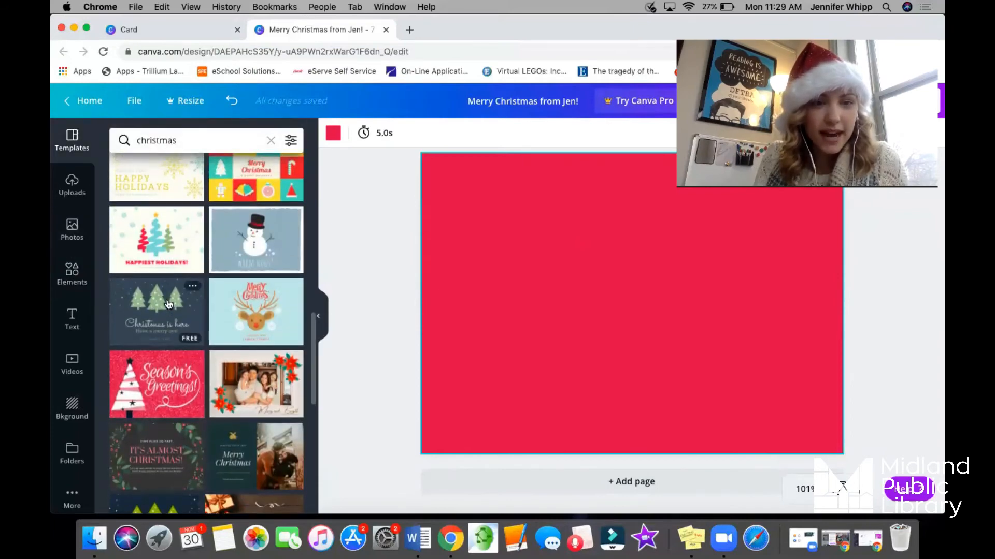
pyautogui.scroll(3, 168, 304)
pyautogui.scroll(-5, 125, 200)
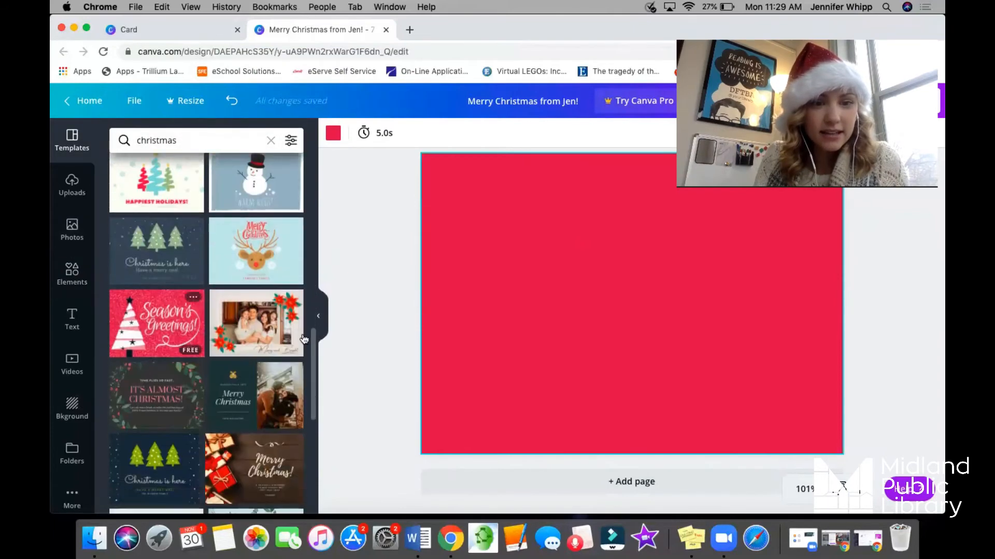
pyautogui.click(263, 321)
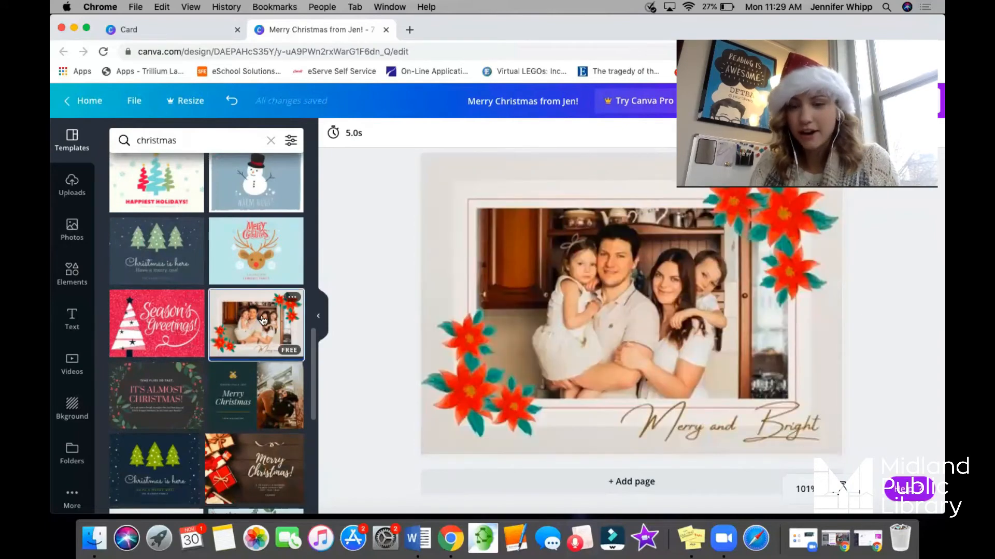
# Delete the family photo from the middle of the poinsettia card, keeping the template's background in place.
pyautogui.click(580, 325)
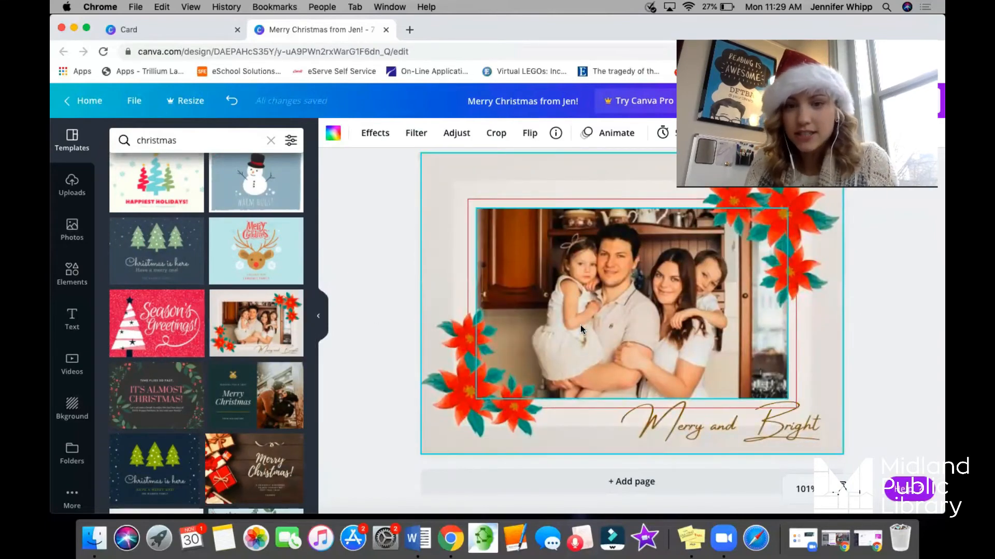
pyautogui.press('Delete')
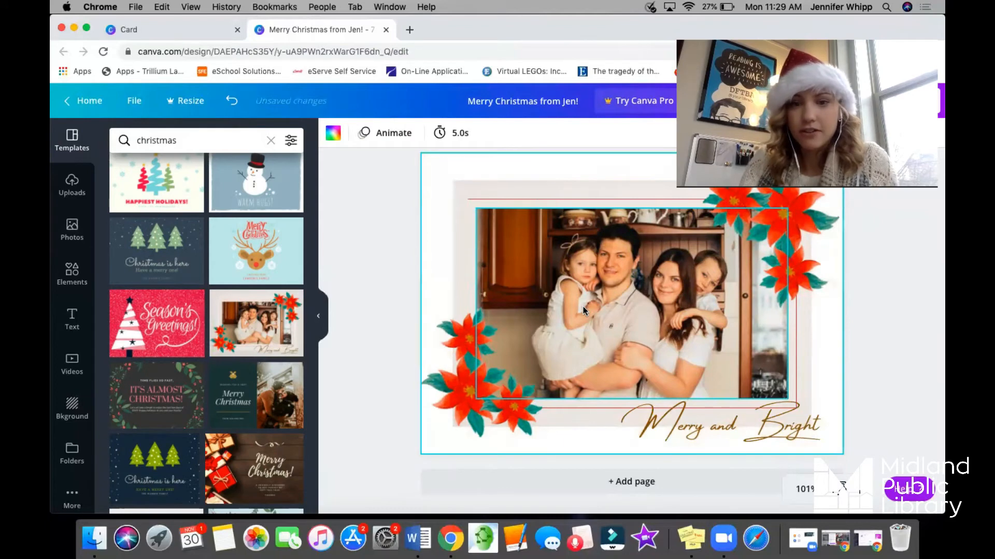
pyautogui.press('super+z')
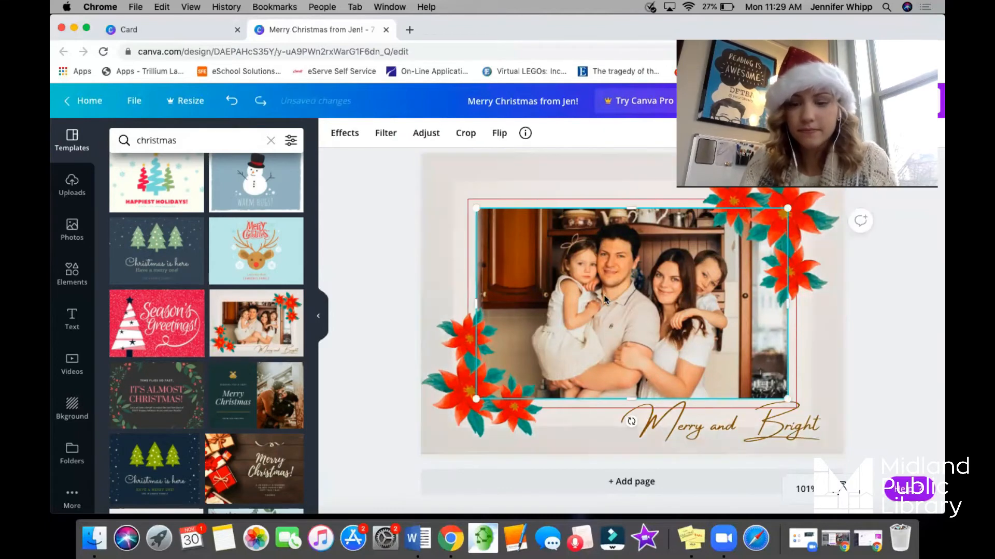
pyautogui.press('super+z')
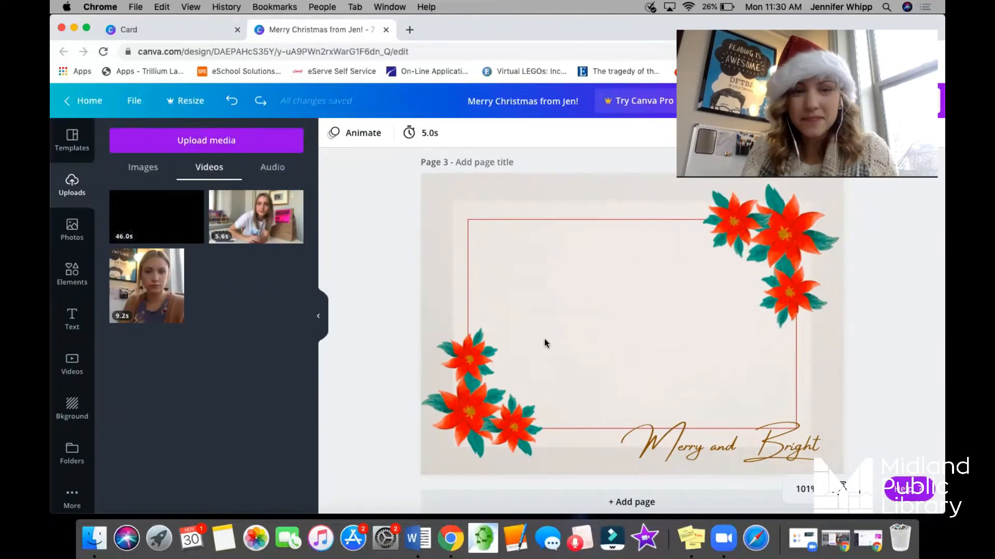
# Add the wide rounded-rectangle frame from the elements' frames and enlarge it to nearly fill the red outline on page 3.
pyautogui.click(71, 269)
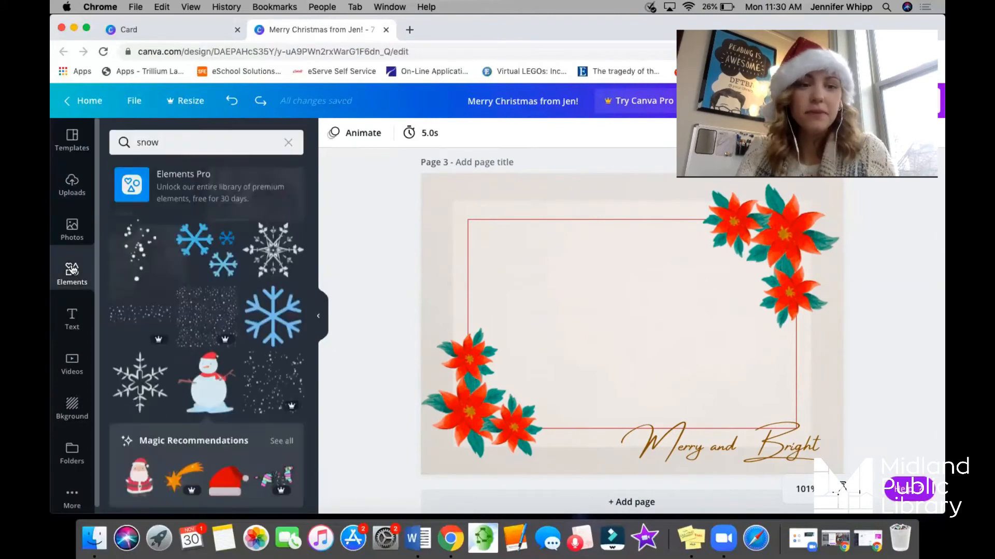
pyautogui.click(289, 142)
pyautogui.scroll(-3, 215, 325)
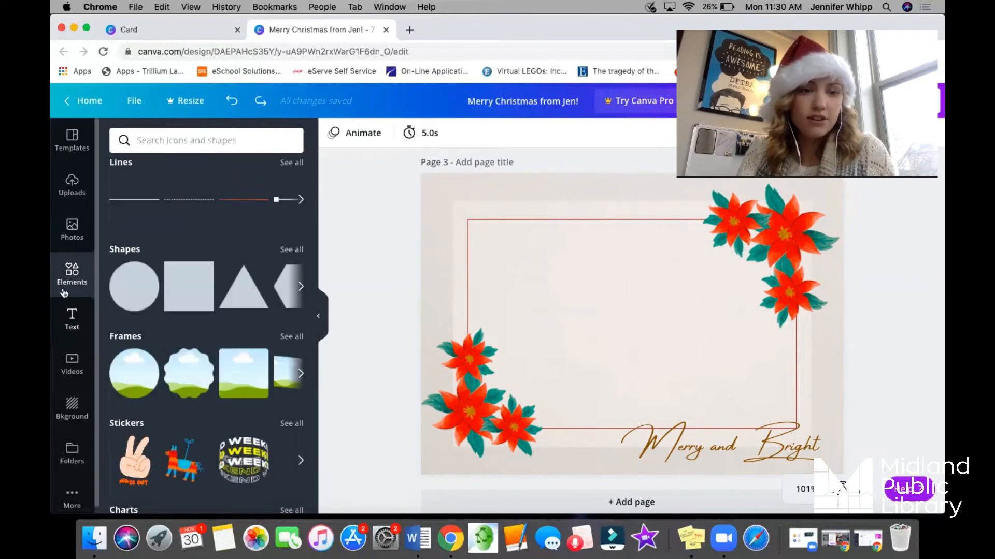
pyautogui.click(301, 373)
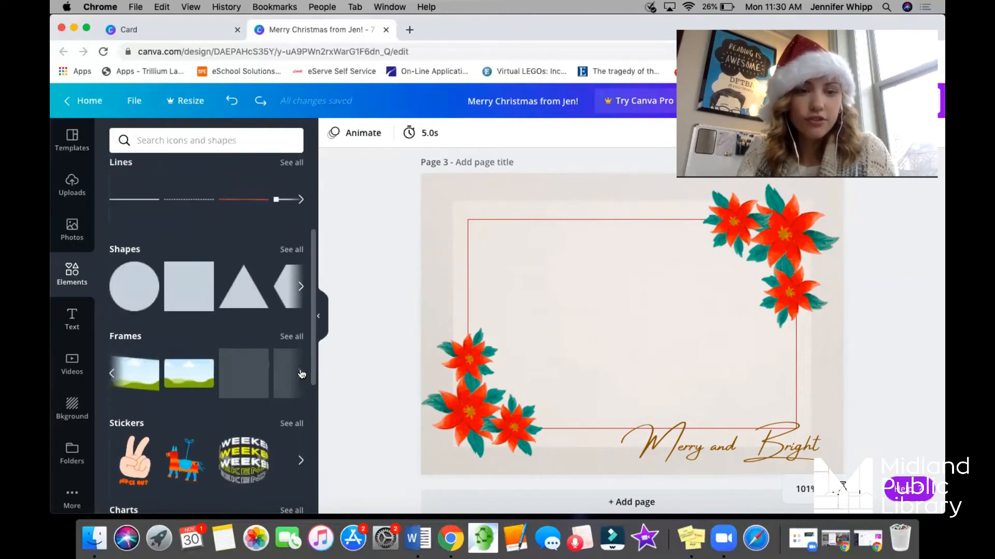
pyautogui.click(189, 384)
pyautogui.moveTo(503, 255); pyautogui.dragTo(489, 242)
pyautogui.moveTo(752, 392); pyautogui.dragTo(787, 412)
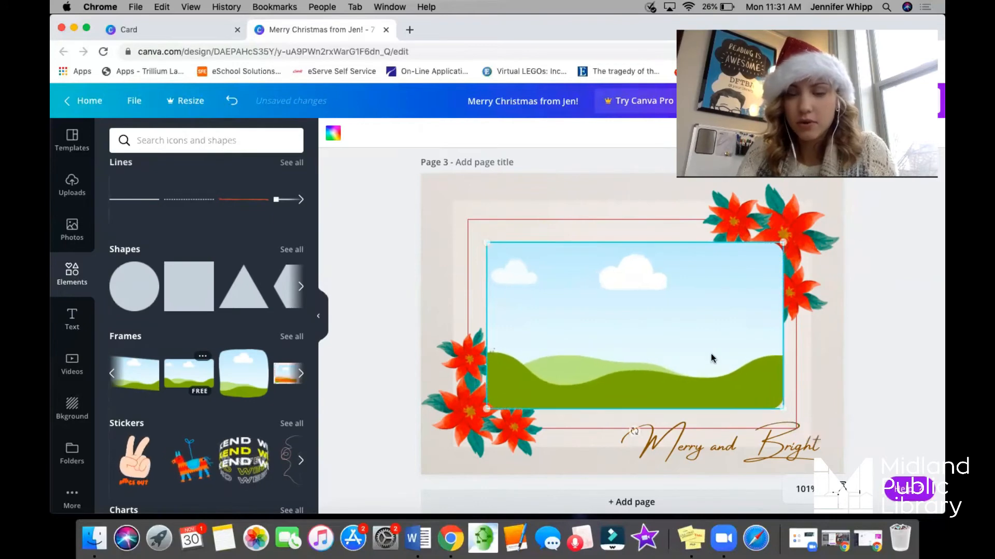
# Send the frame backward repeatedly until it sits behind the poinsettias in both corners.
pyautogui.rightClick(711, 354)
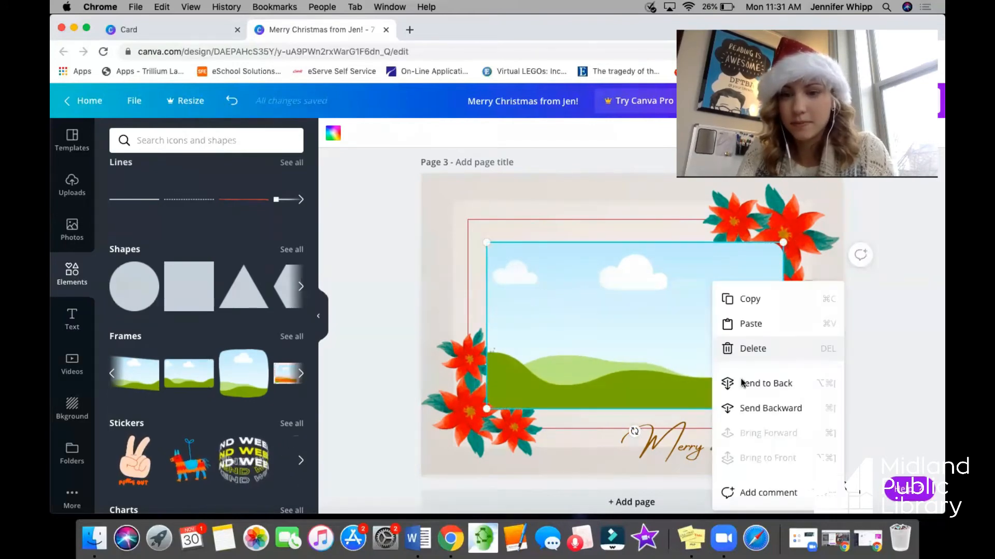
pyautogui.click(747, 409)
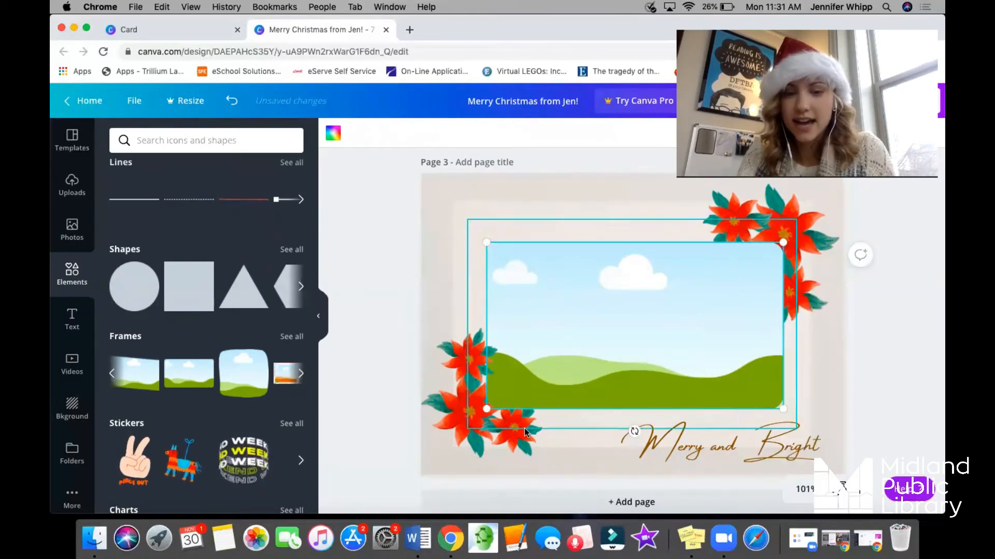
pyautogui.rightClick(626, 368)
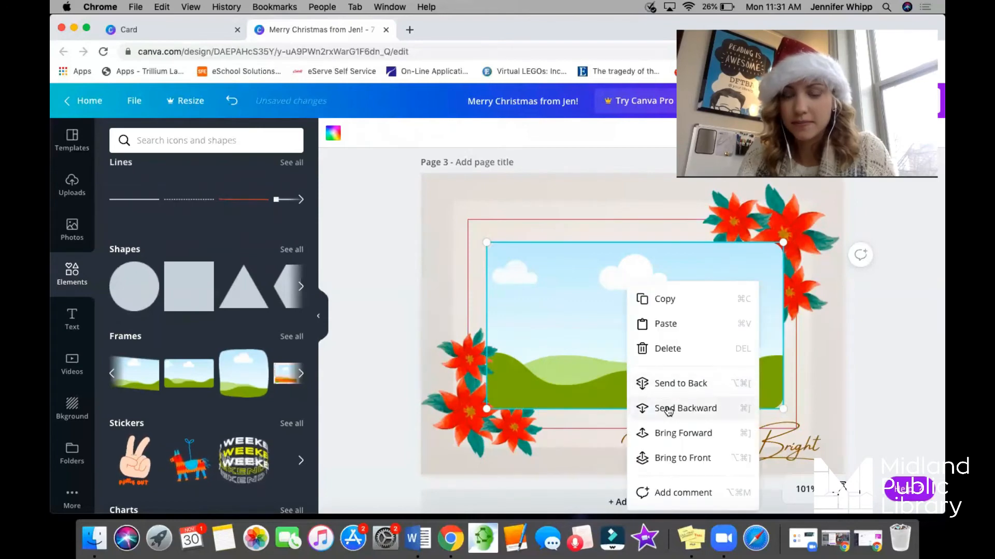
pyautogui.click(666, 408)
pyautogui.rightClick(652, 345)
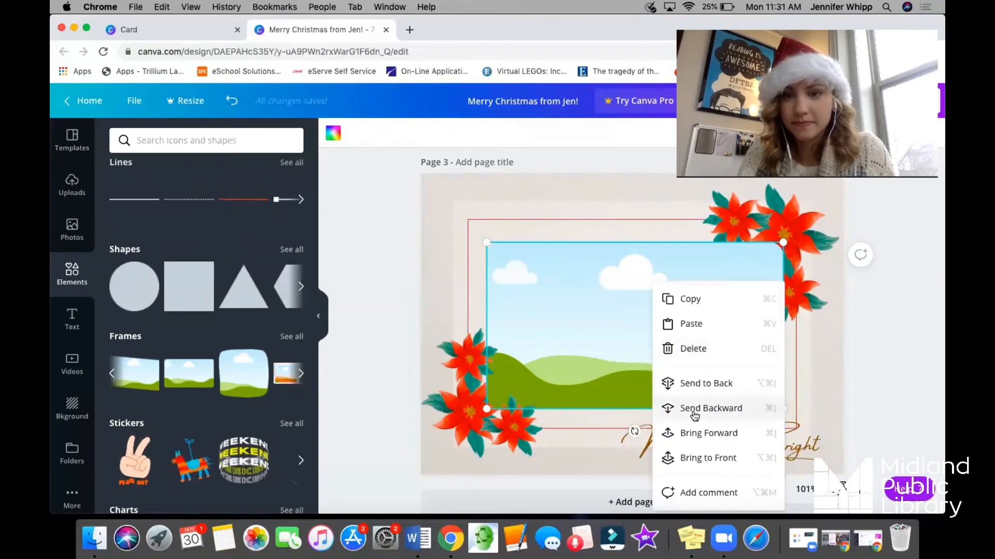
pyautogui.click(693, 409)
pyautogui.rightClick(633, 329)
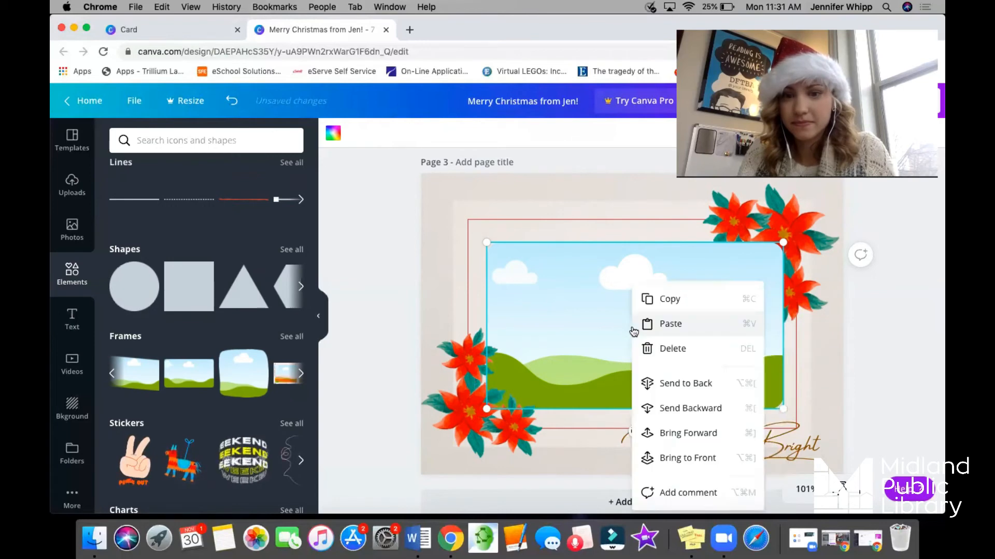
pyautogui.click(680, 409)
pyautogui.rightClick(657, 368)
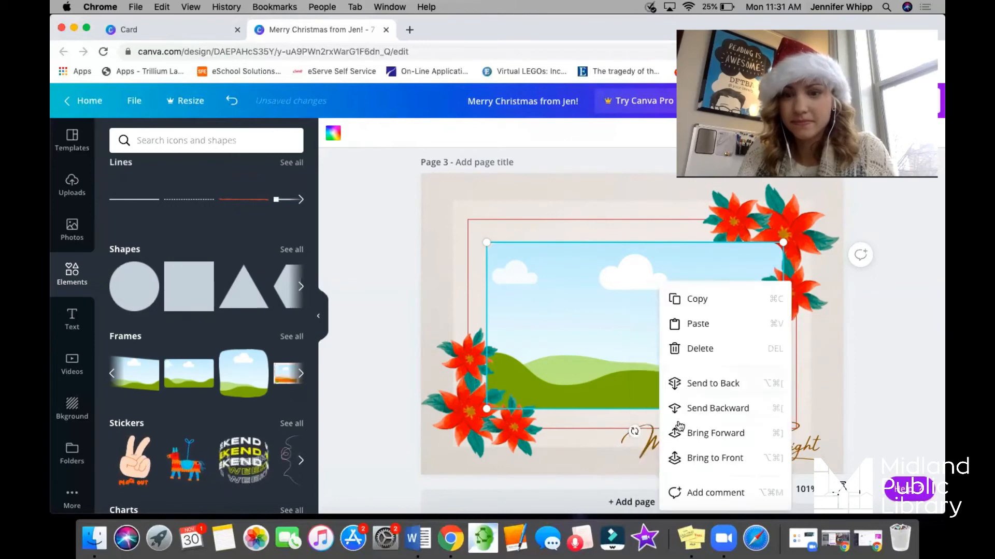
pyautogui.click(684, 410)
pyautogui.rightClick(684, 411)
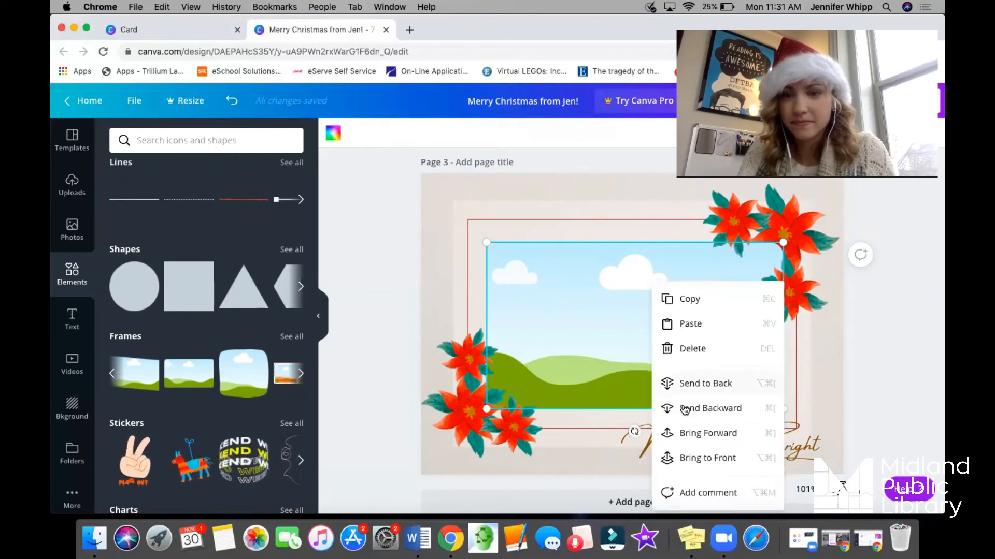
pyautogui.click(686, 410)
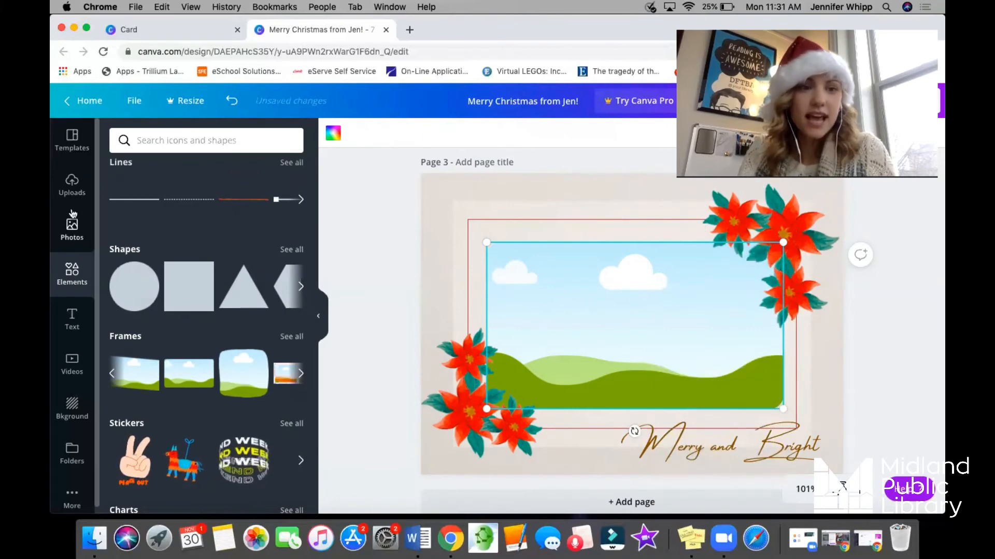
# Insert the uploaded 46.0 s Christmas fireplace video into the rounded frame and pause its playback.
pyautogui.click(72, 184)
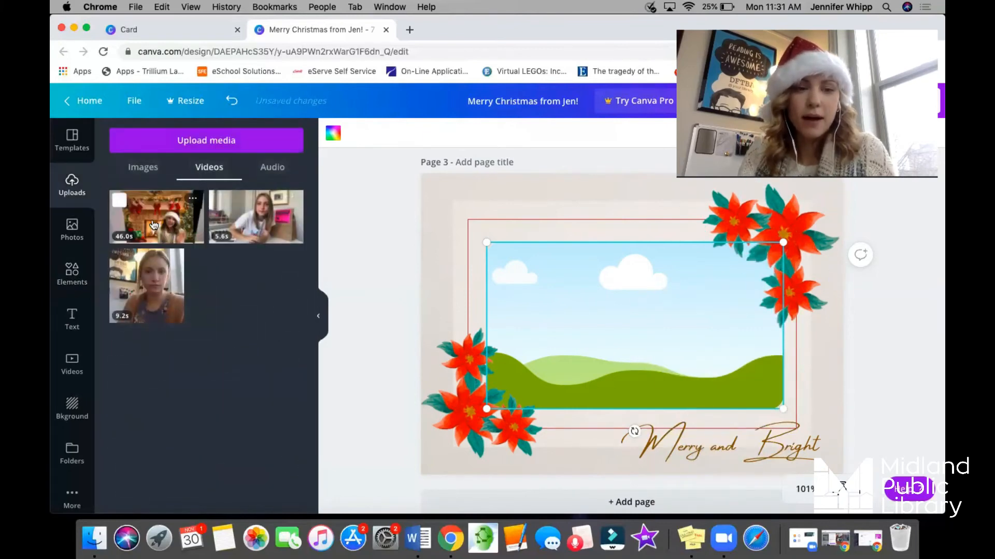
pyautogui.click(154, 224)
pyautogui.click(632, 324)
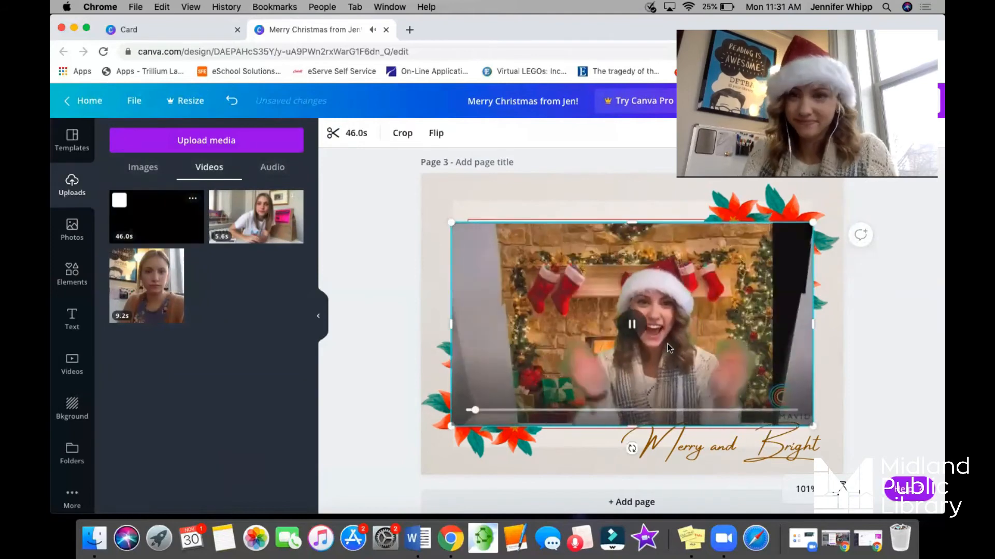
pyautogui.click(631, 325)
pyautogui.moveTo(697, 309); pyautogui.dragTo(647, 317)
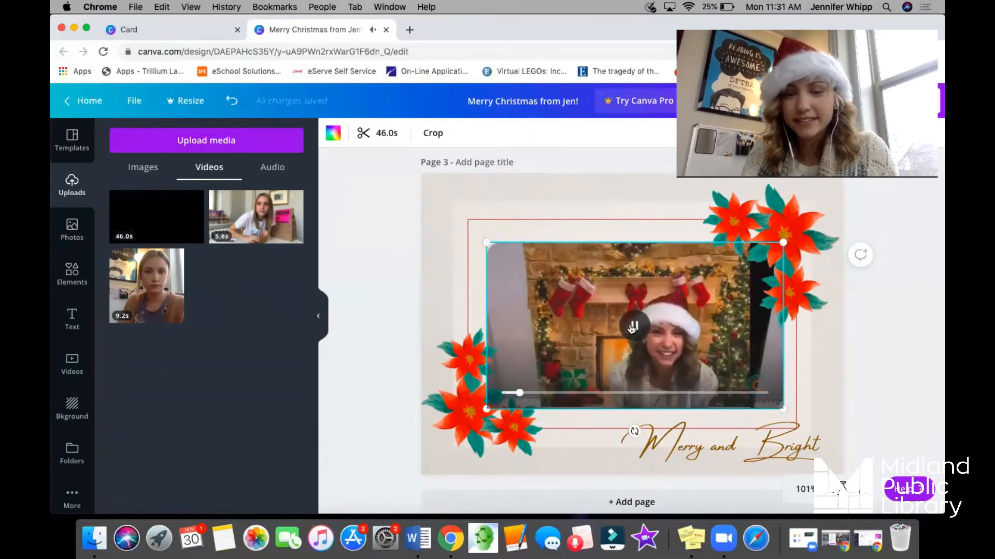
pyautogui.click(632, 327)
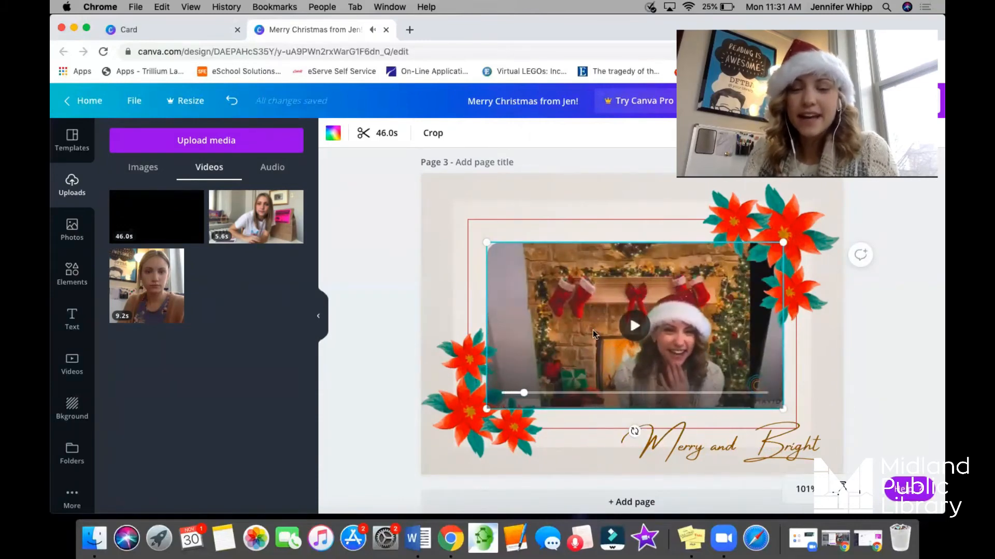
# Enlarge the video inside its frame and reposition it so the fireplace scene fills the frame without the slanted side edges.
pyautogui.doubleClick(505, 305)
pyautogui.moveTo(486, 242); pyautogui.dragTo(417, 218)
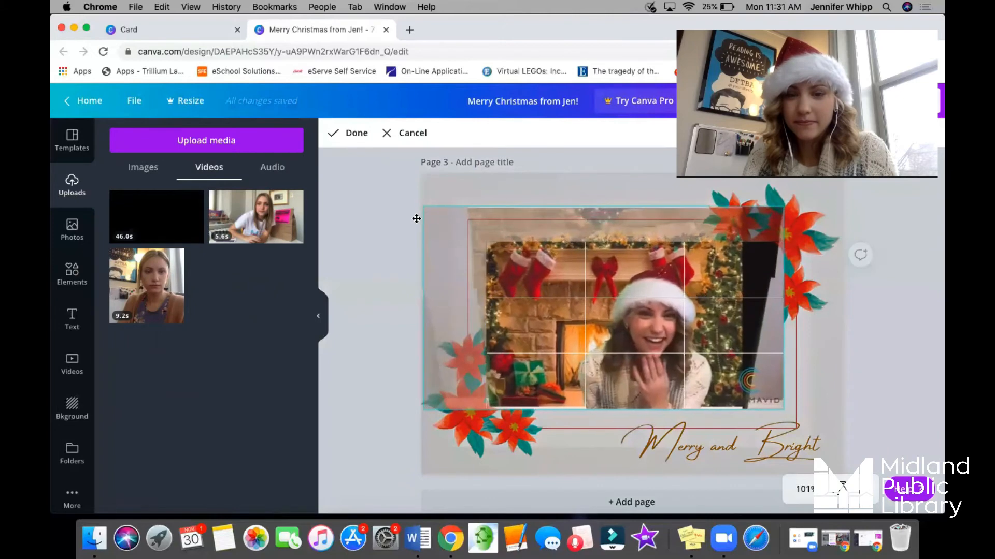
pyautogui.moveTo(824, 418); pyautogui.dragTo(841, 427)
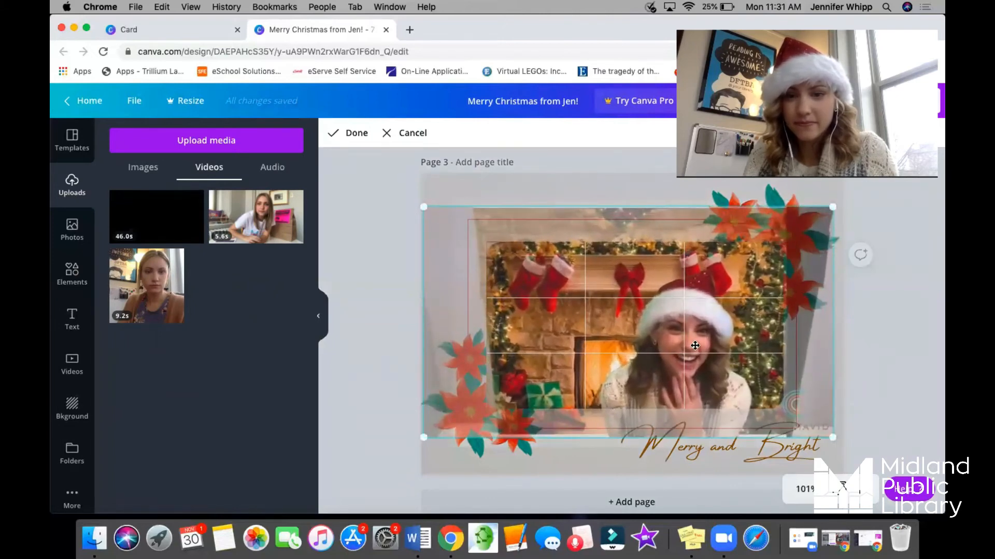
pyautogui.moveTo(696, 332); pyautogui.dragTo(697, 324)
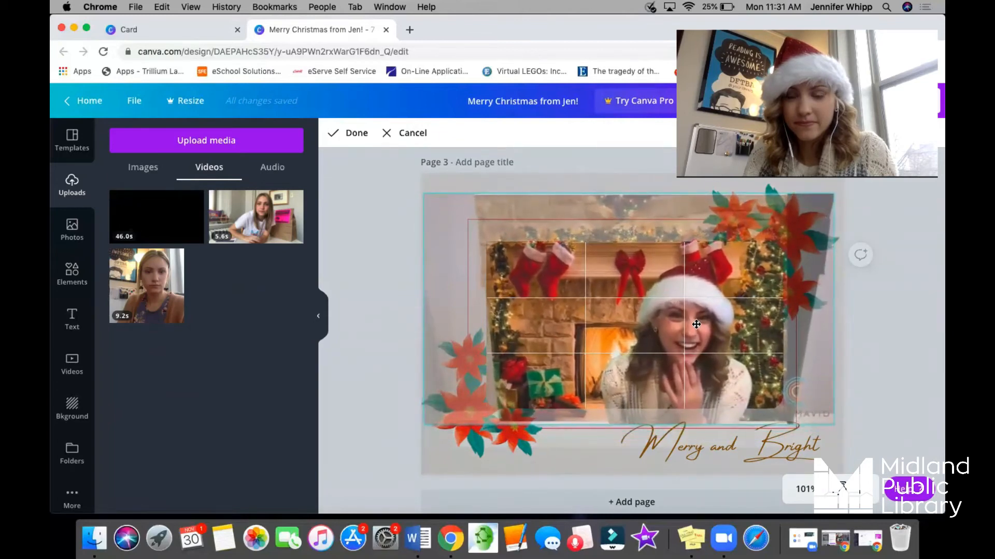
pyautogui.doubleClick(696, 324)
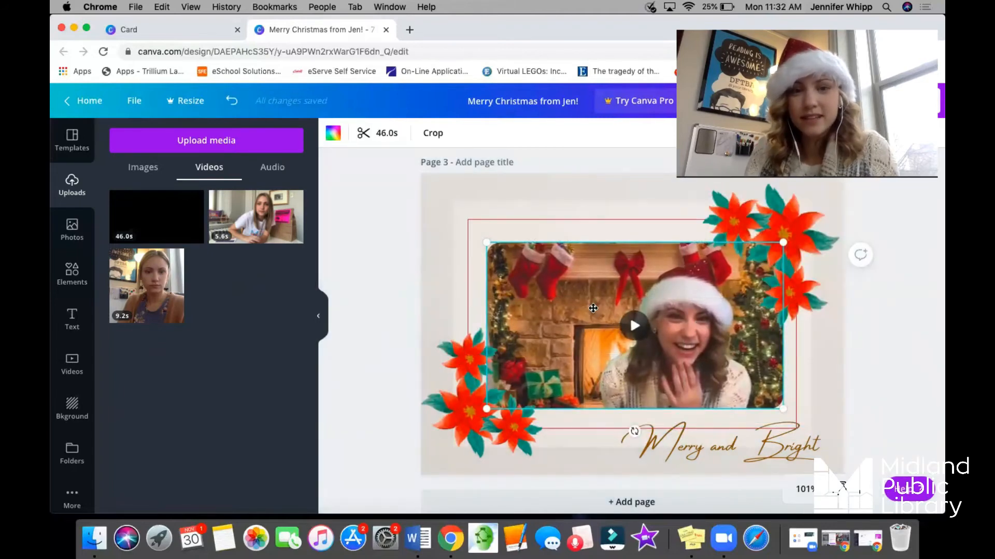
pyautogui.doubleClick(592, 308)
pyautogui.click(387, 280)
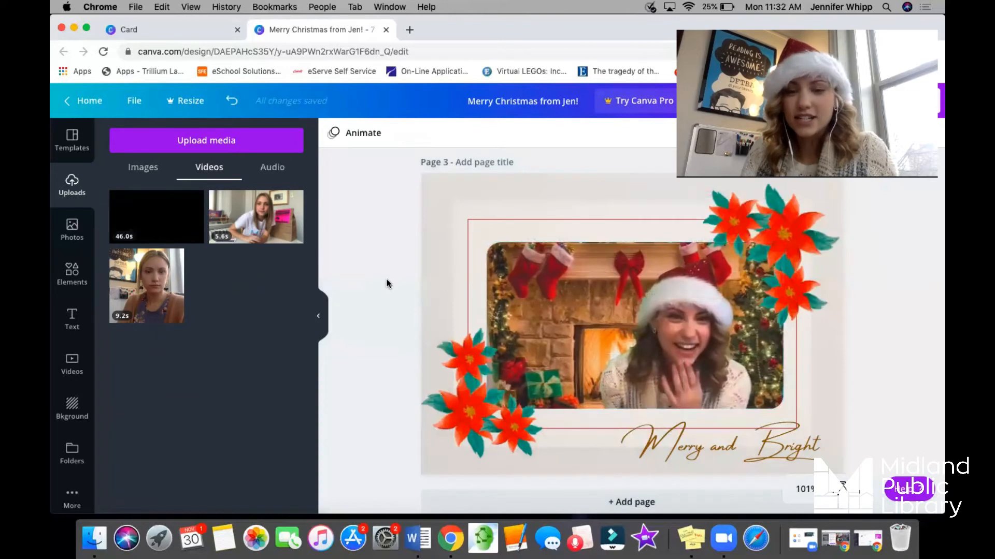
# Preview the framed video, open its trim timeline and try moving the clip's start handle, leaving it at the beginning.
pyautogui.click(637, 332)
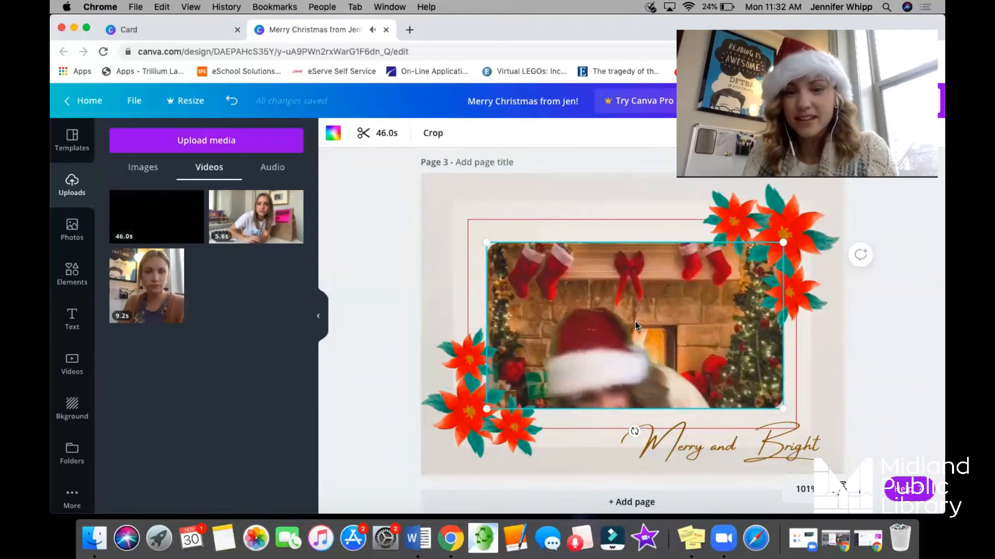
pyautogui.click(633, 331)
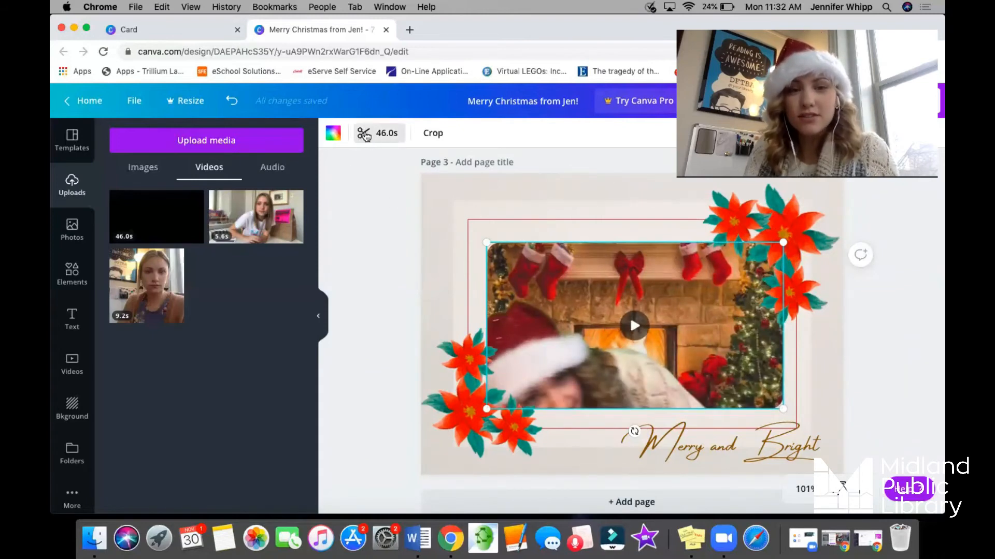
pyautogui.click(365, 133)
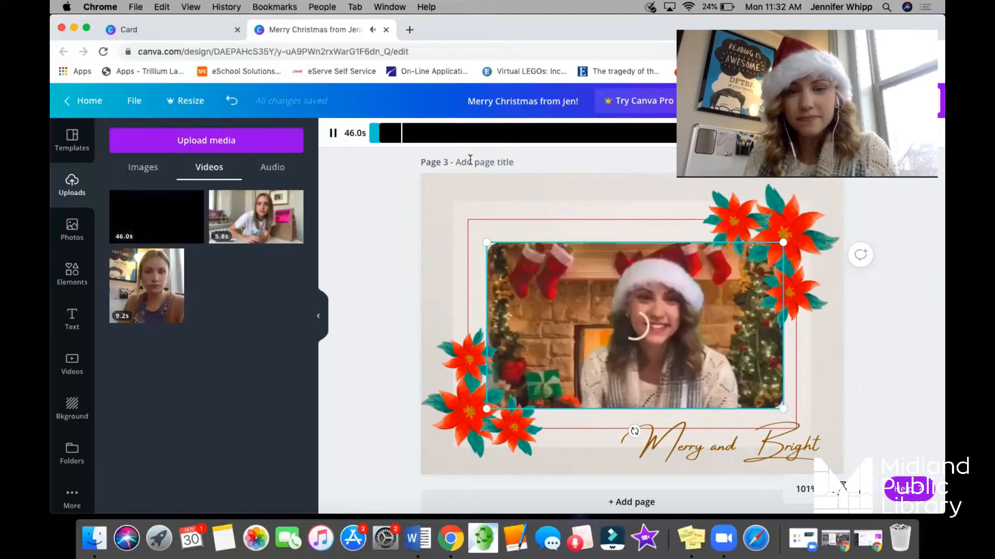
pyautogui.moveTo(393, 128); pyautogui.dragTo(366, 134)
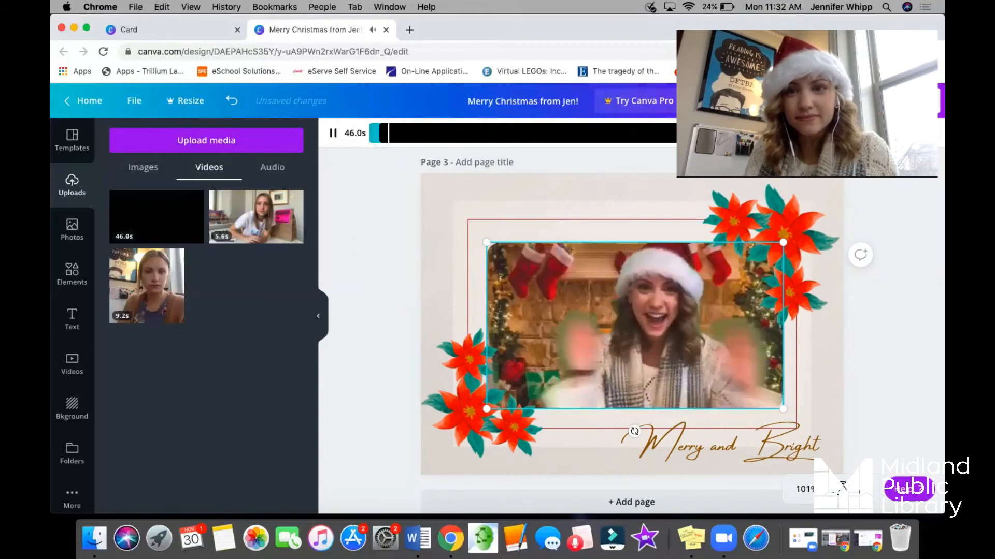
pyautogui.click(333, 134)
pyautogui.click(333, 133)
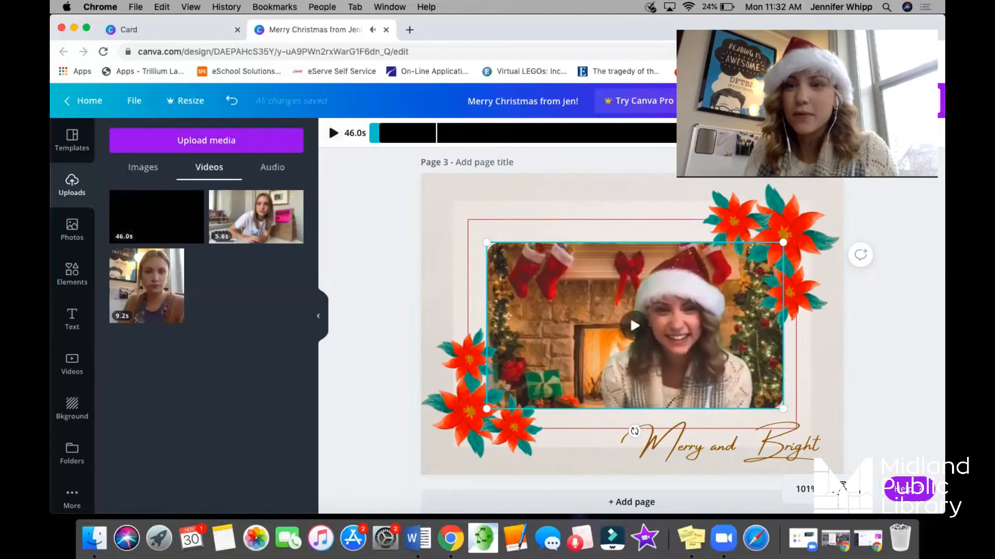
# Trim the framed video to a 5.8 s segment near the end of the clip, preview it and finish trimming.
pyautogui.moveTo(895, 133); pyautogui.dragTo(413, 126)
pyautogui.click(334, 134)
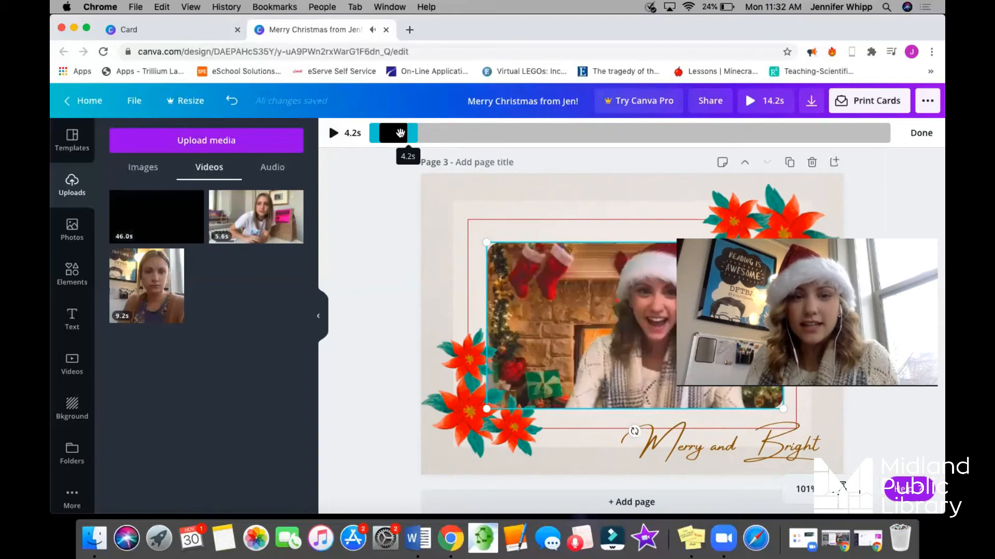
pyautogui.moveTo(413, 133); pyautogui.dragTo(838, 133)
pyautogui.moveTo(376, 135); pyautogui.dragTo(765, 133)
pyautogui.click(633, 327)
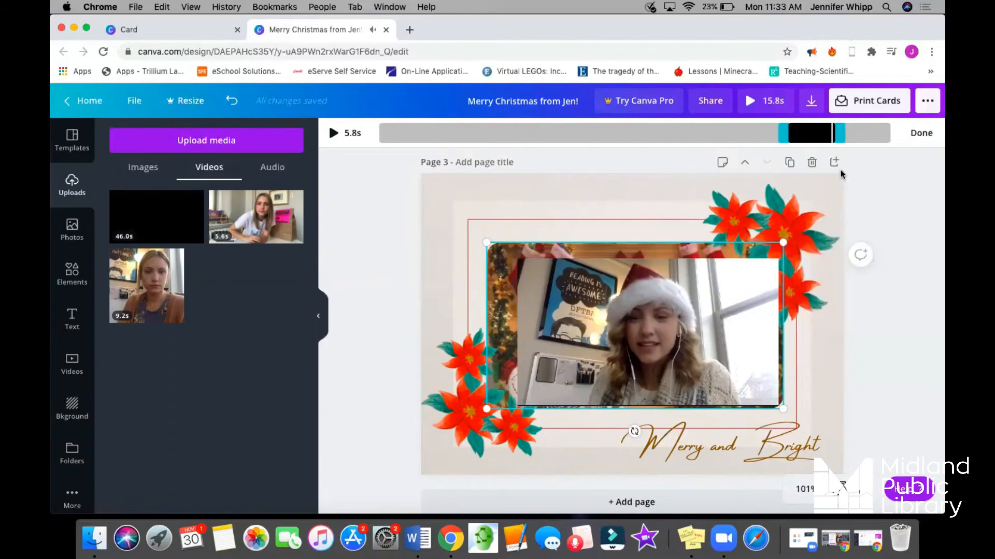
pyautogui.click(921, 133)
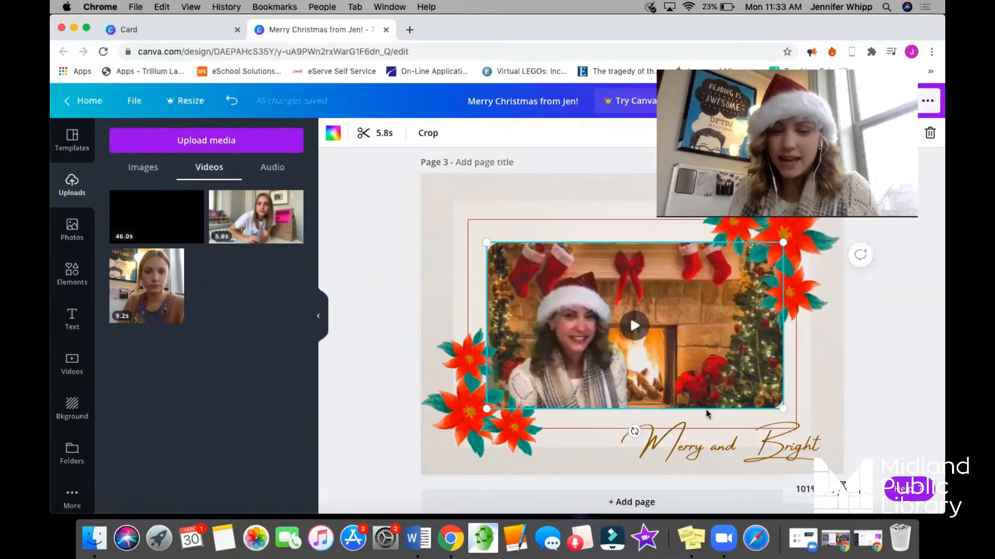
# Change the script caption below the video on page 3 to read "Merry Christmas".
pyautogui.click(654, 447)
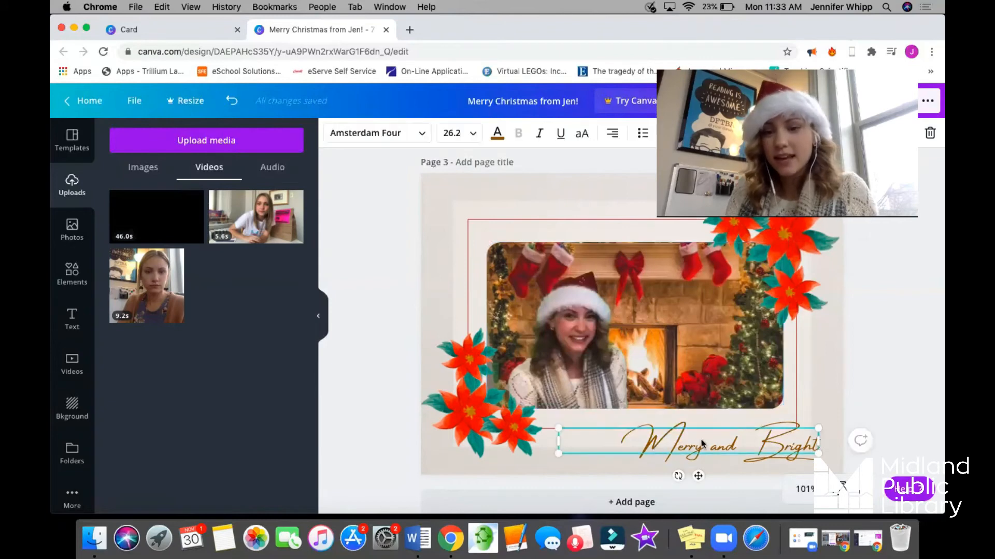
pyautogui.moveTo(714, 448); pyautogui.dragTo(856, 456)
pyautogui.click(747, 456)
pyautogui.moveTo(718, 449); pyautogui.dragTo(847, 450)
pyautogui.press('BackSpace')
pyautogui.press('BackSpace')
pyautogui.write('Christmas')
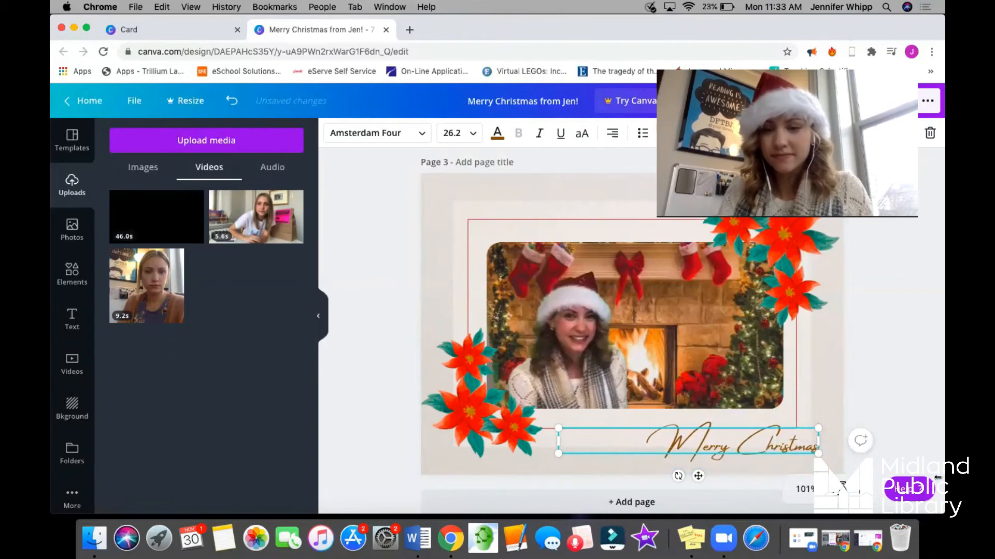
pyautogui.click(911, 359)
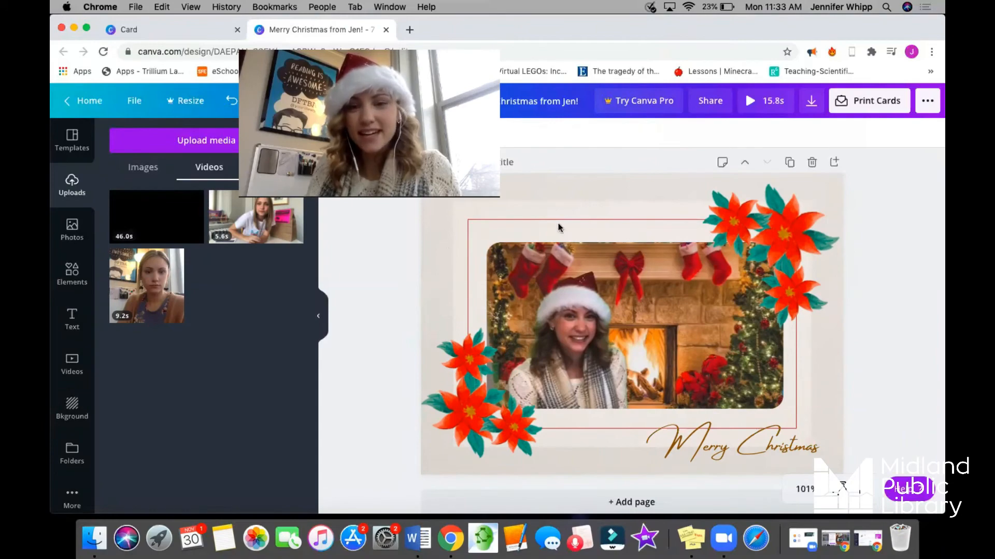
# Look through all three card pages to review the finished designs, ending on page 3.
pyautogui.scroll(12, 886, 256)
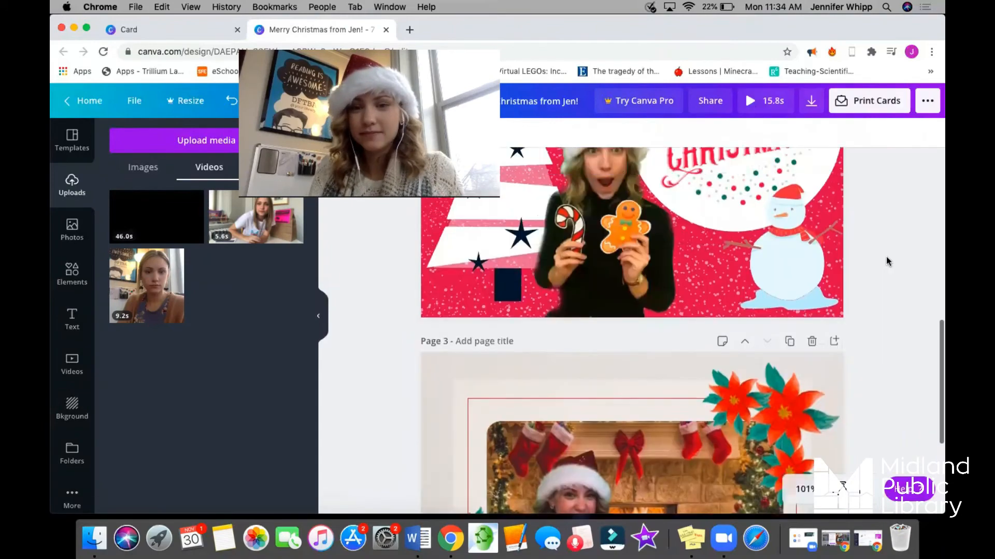
pyautogui.scroll(3, 886, 256)
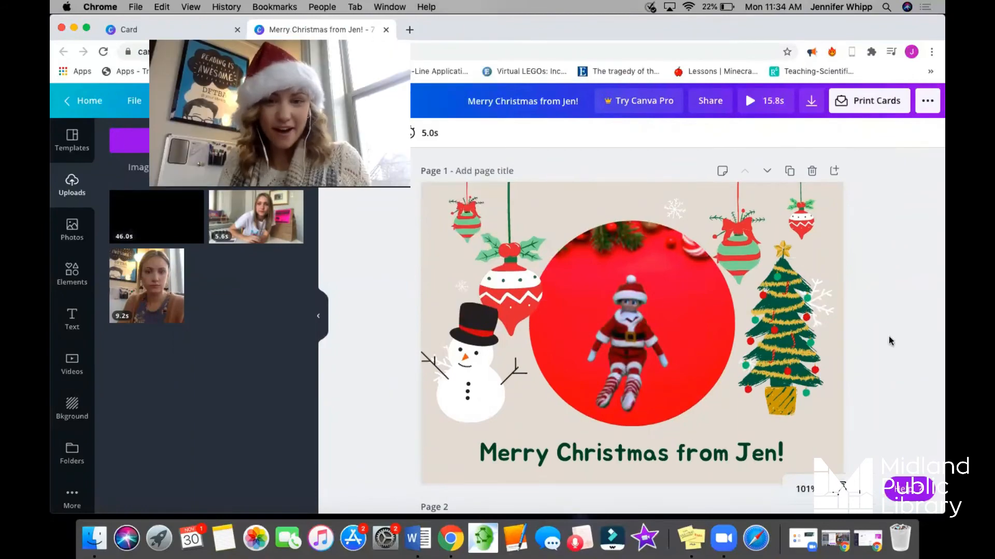
pyautogui.scroll(-4, 888, 337)
pyautogui.scroll(-3, 889, 340)
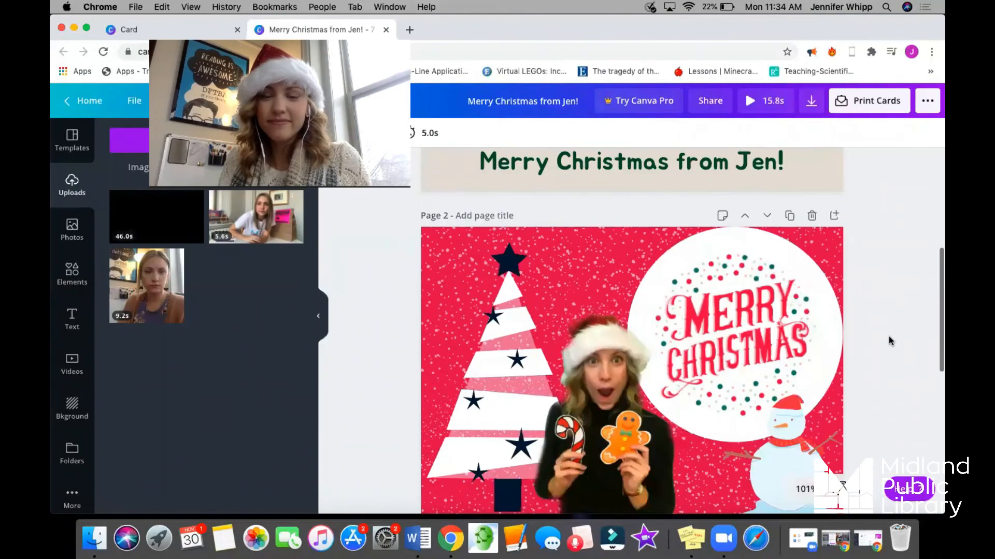
pyautogui.scroll(-3, 890, 340)
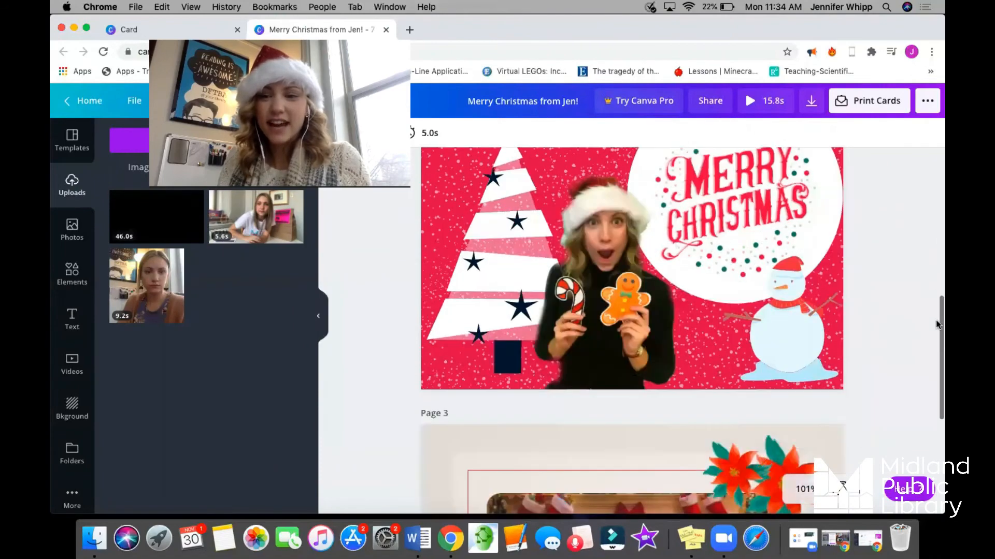
pyautogui.scroll(1, 933, 317)
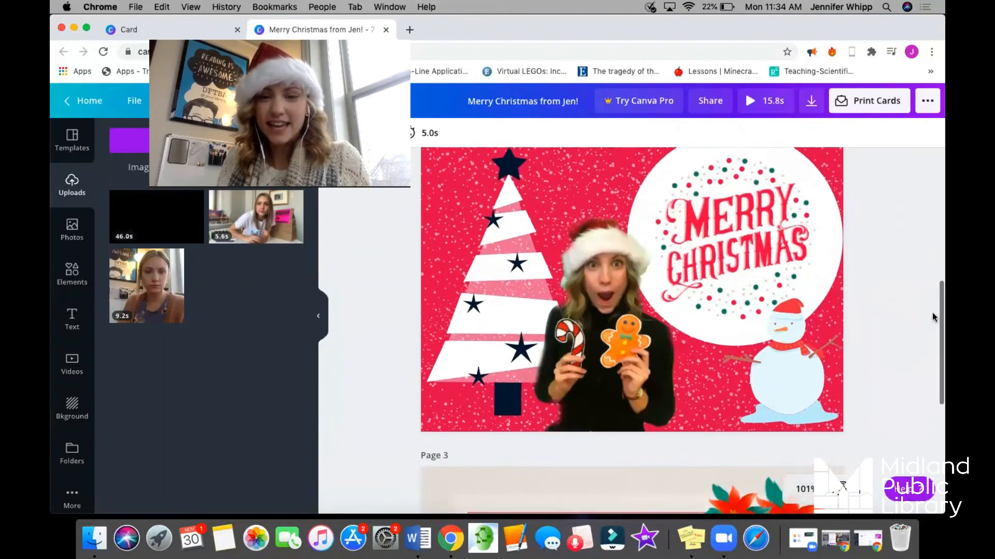
pyautogui.scroll(-3, 933, 317)
pyautogui.scroll(-4, 933, 317)
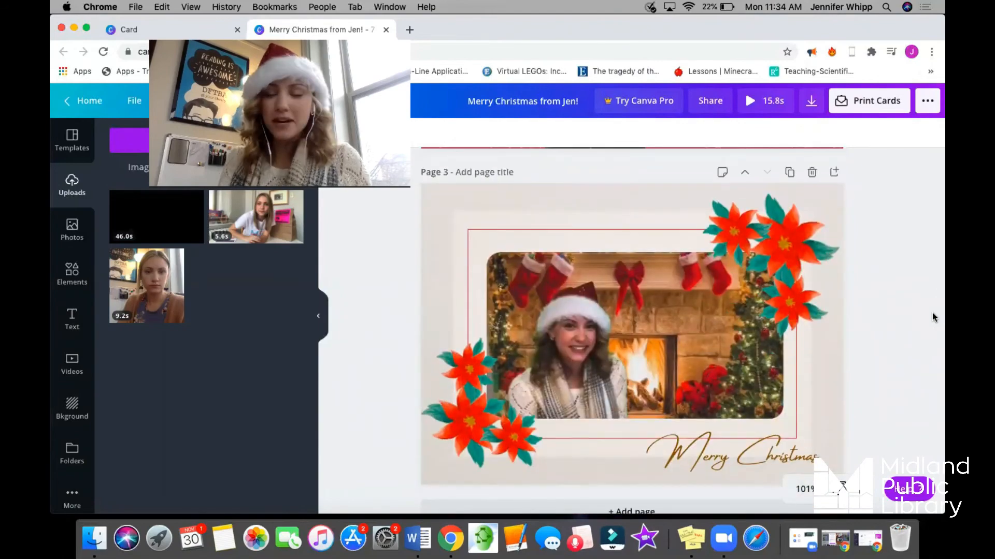
# Download only page 1 as a JPG and dismiss the print offer.
pyautogui.click(815, 108)
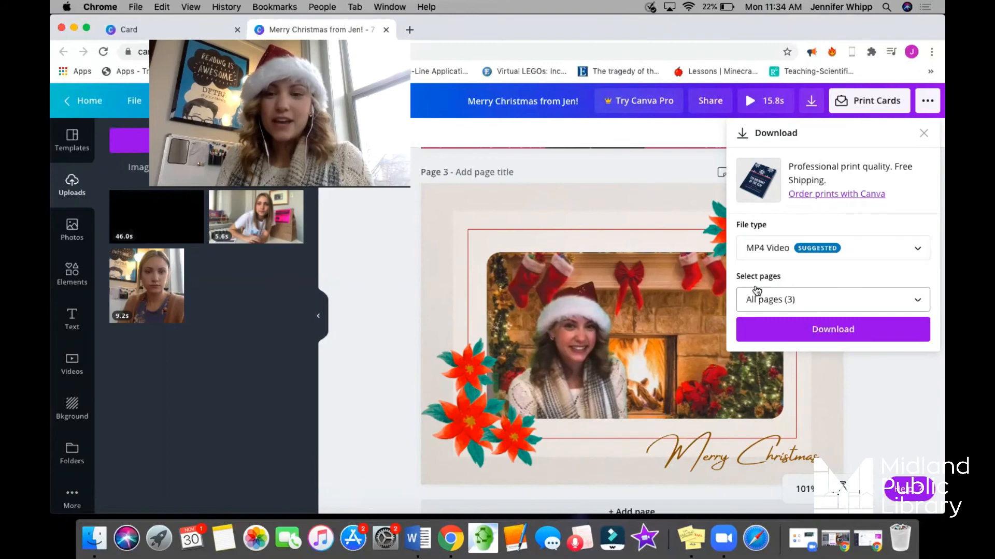
pyautogui.click(764, 301)
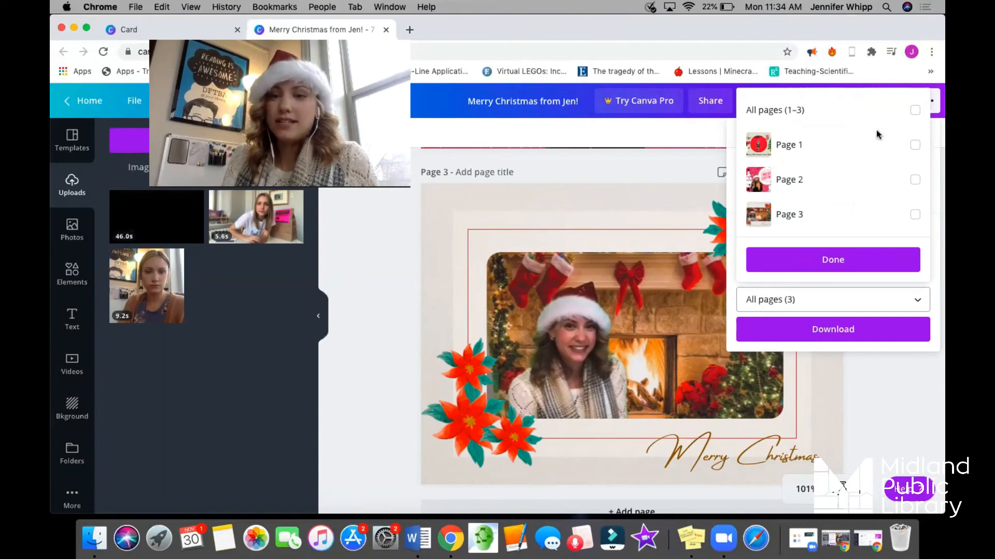
pyautogui.click(915, 146)
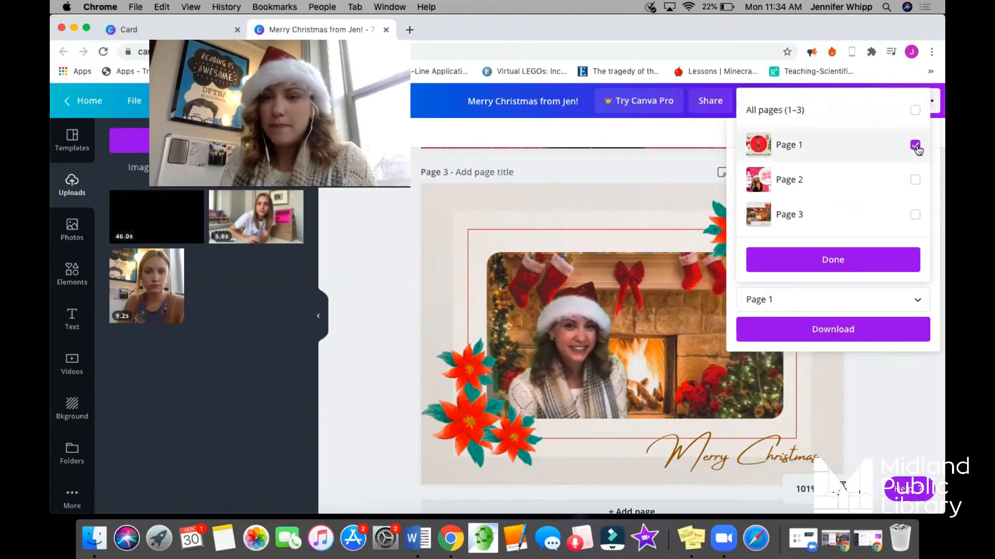
pyautogui.click(830, 260)
pyautogui.click(823, 244)
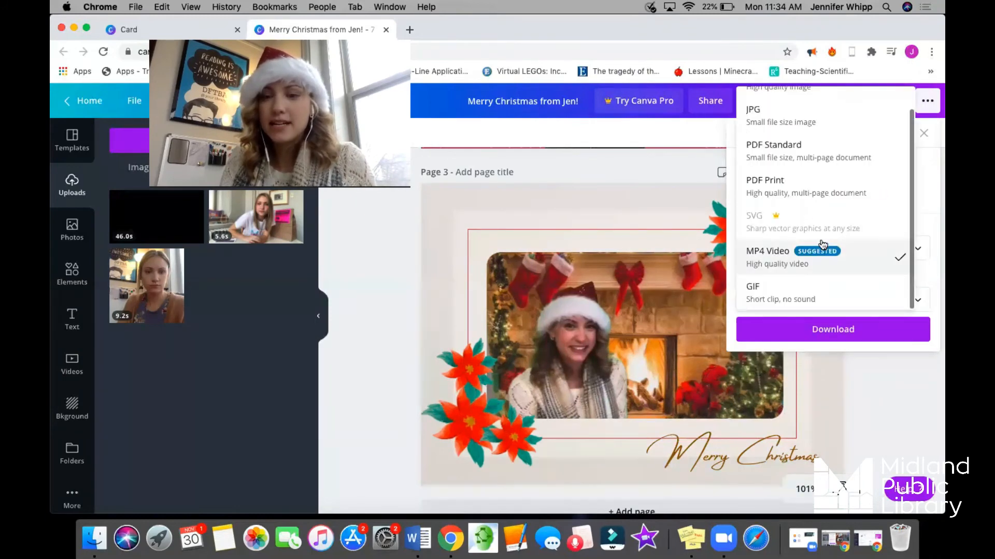
pyautogui.scroll(2, 812, 202)
pyautogui.click(771, 137)
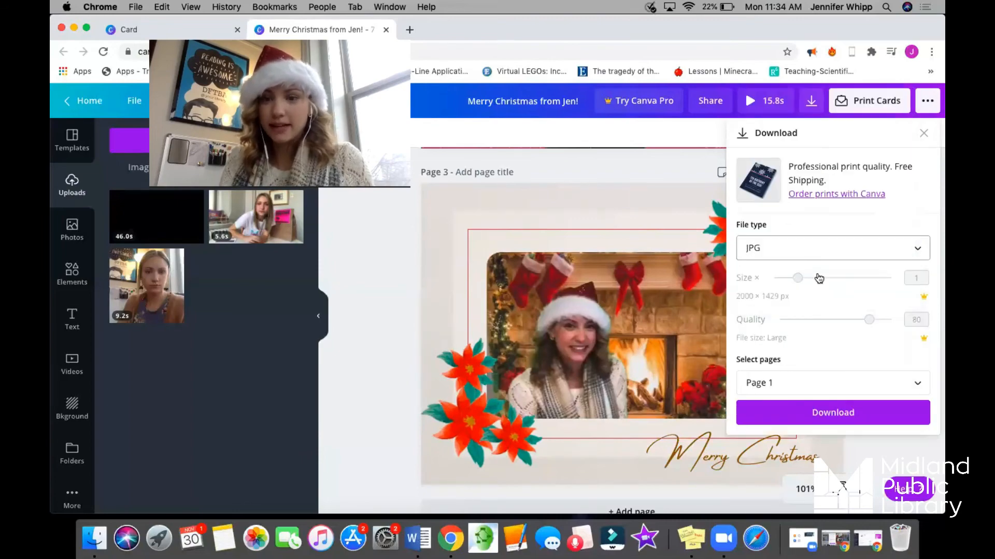
pyautogui.click(820, 414)
pyautogui.click(804, 126)
pyautogui.click(812, 413)
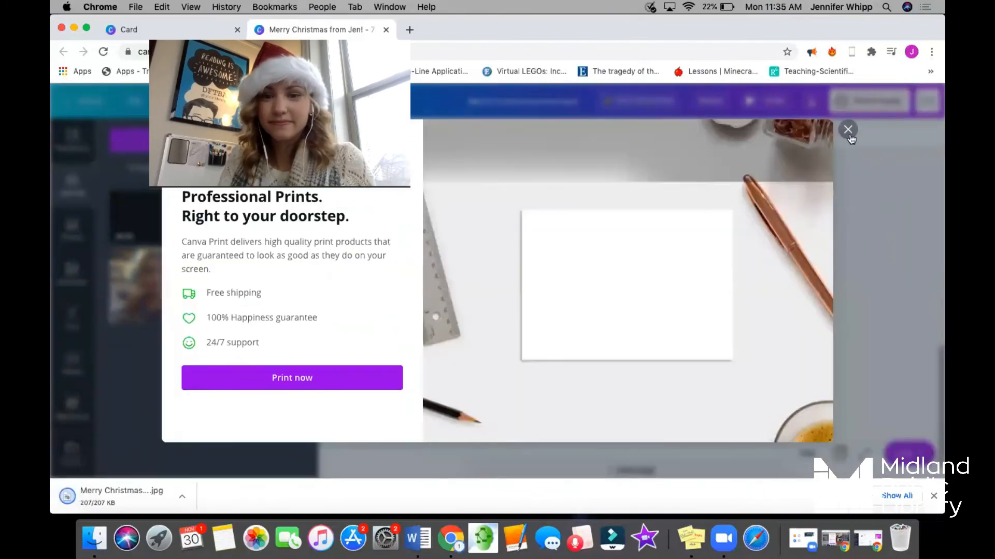
pyautogui.click(848, 131)
# Download only page 2 as a GIF and dismiss the print offer.
pyautogui.click(812, 101)
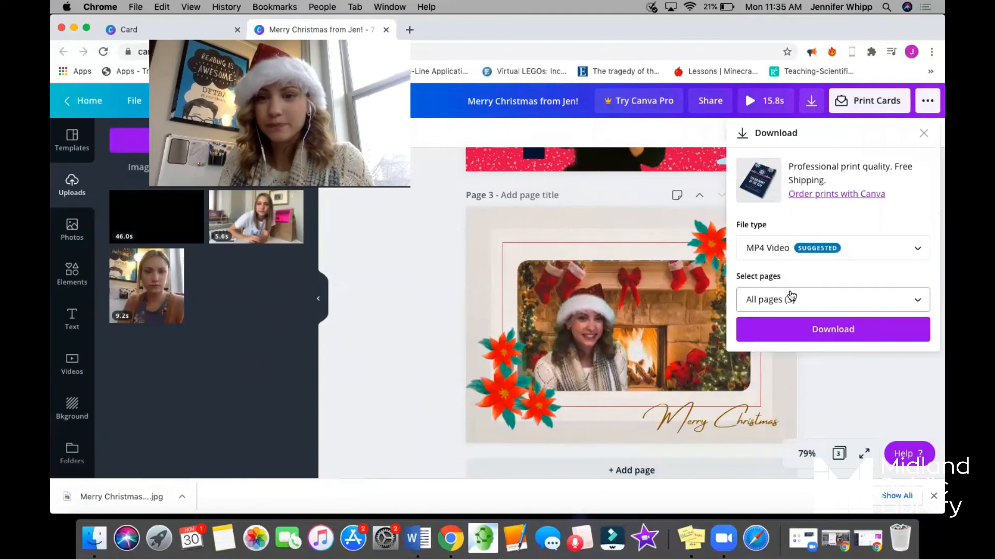
pyautogui.click(789, 254)
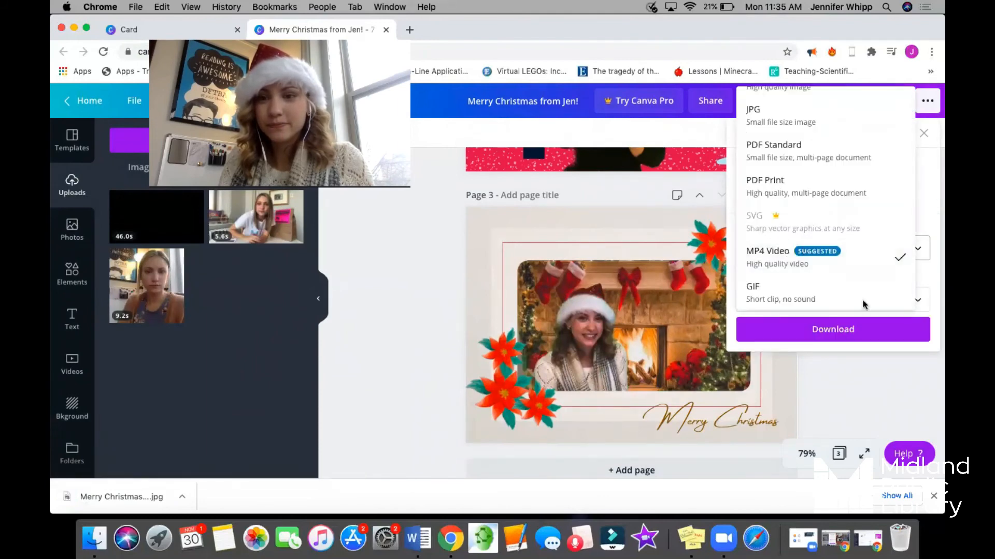
pyautogui.click(852, 308)
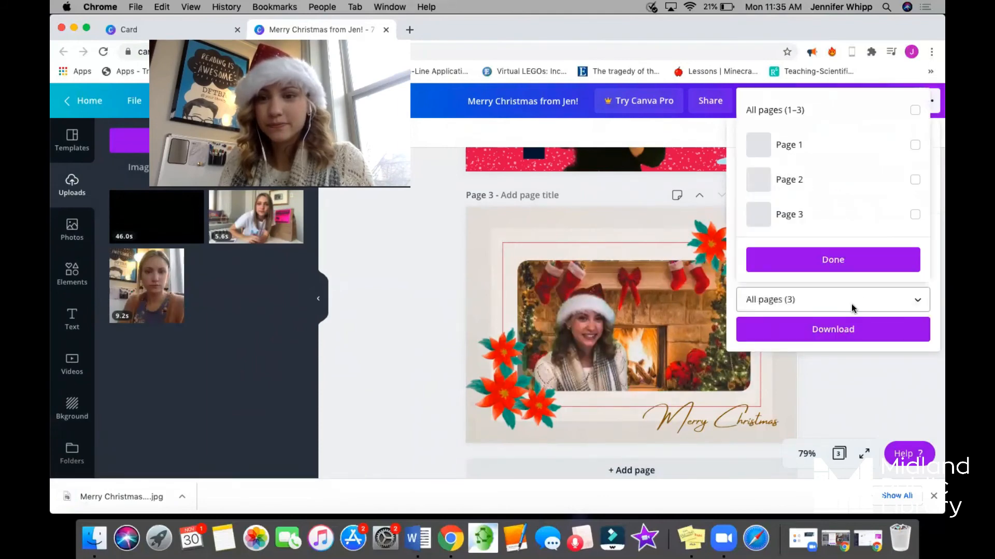
pyautogui.click(915, 181)
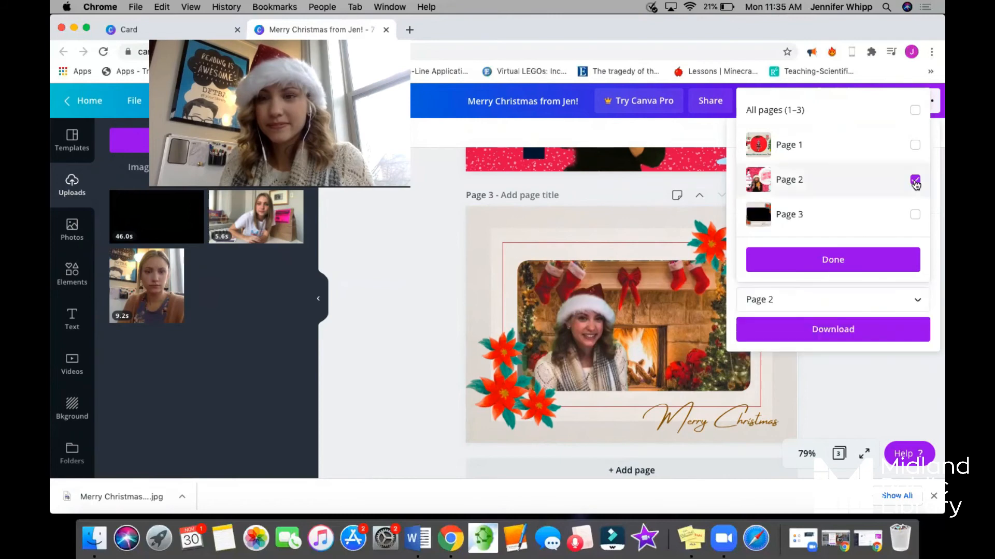
pyautogui.click(870, 269)
pyautogui.click(846, 251)
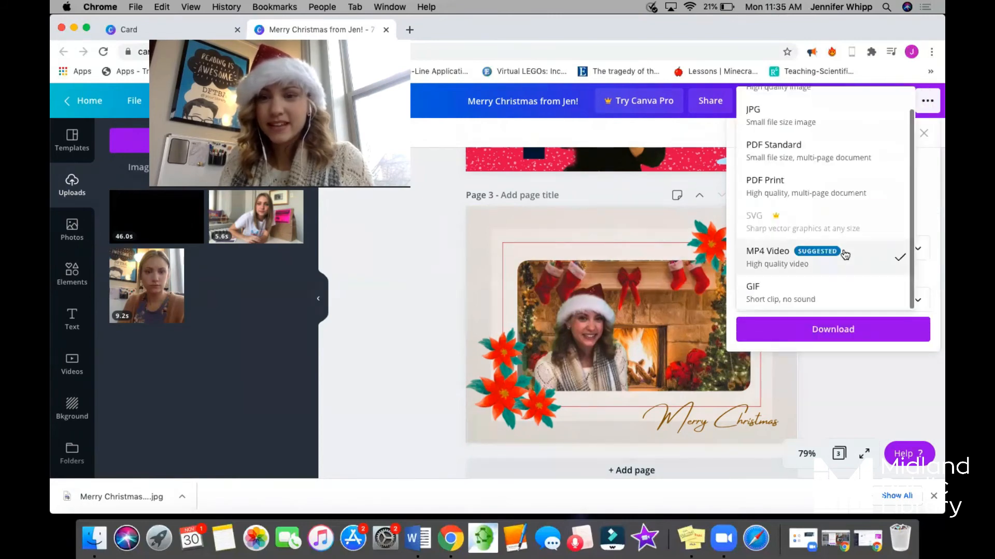
pyautogui.click(797, 292)
pyautogui.click(812, 332)
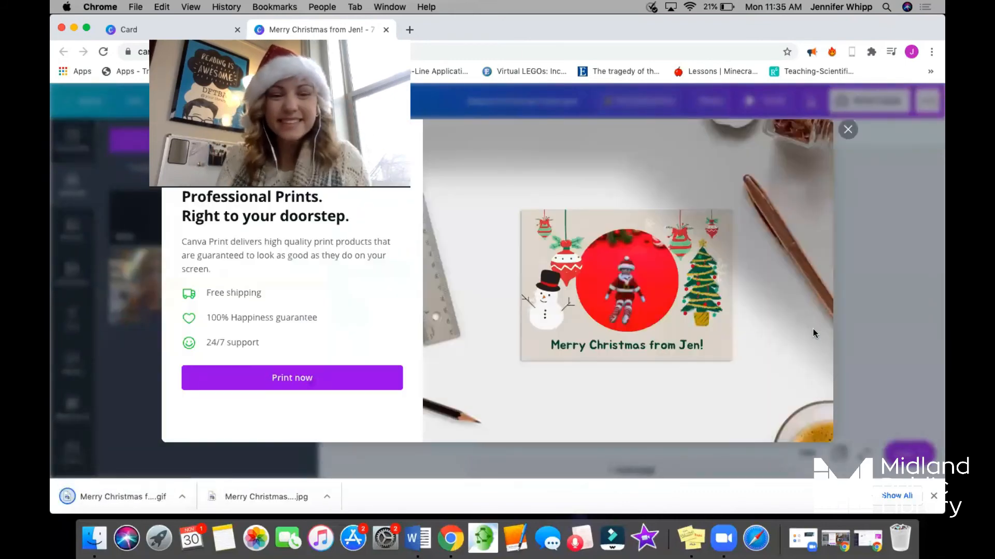
pyautogui.click(847, 131)
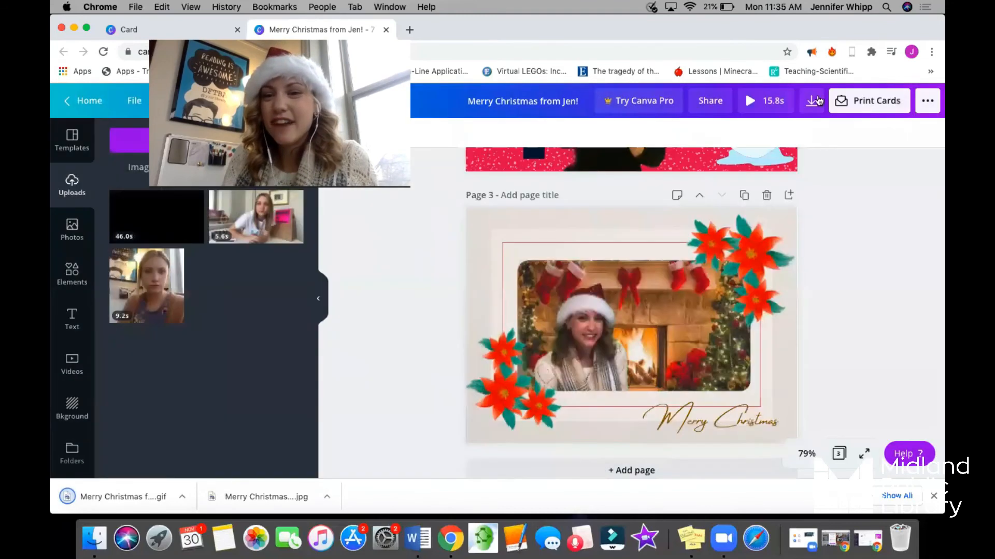
# Download only page 3, keeping MP4 Video as the file type.
pyautogui.click(811, 103)
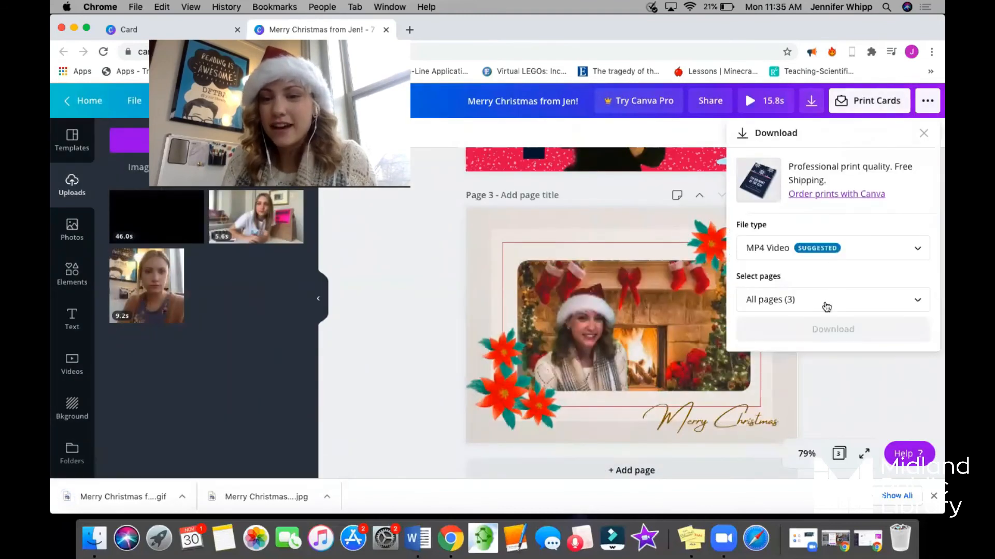
pyautogui.click(826, 304)
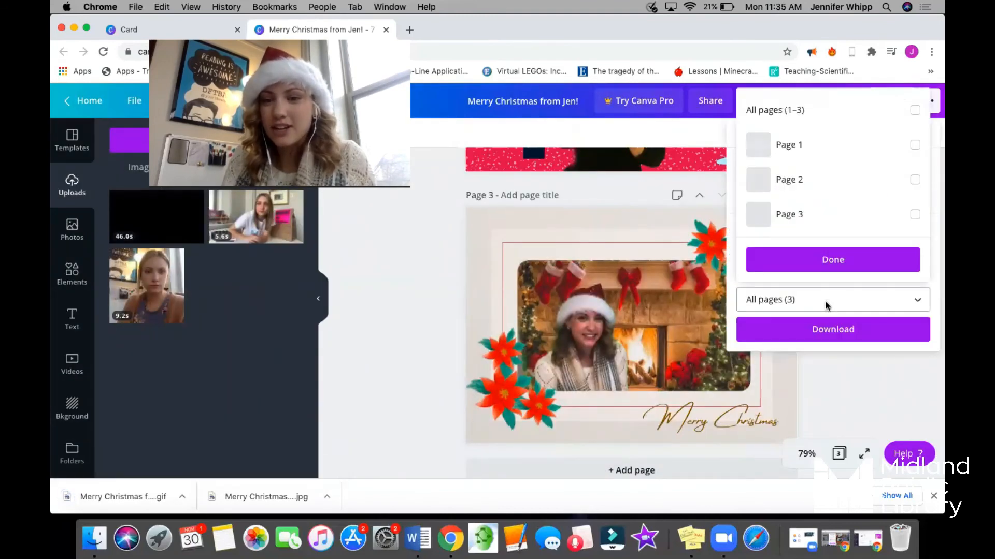
pyautogui.click(915, 215)
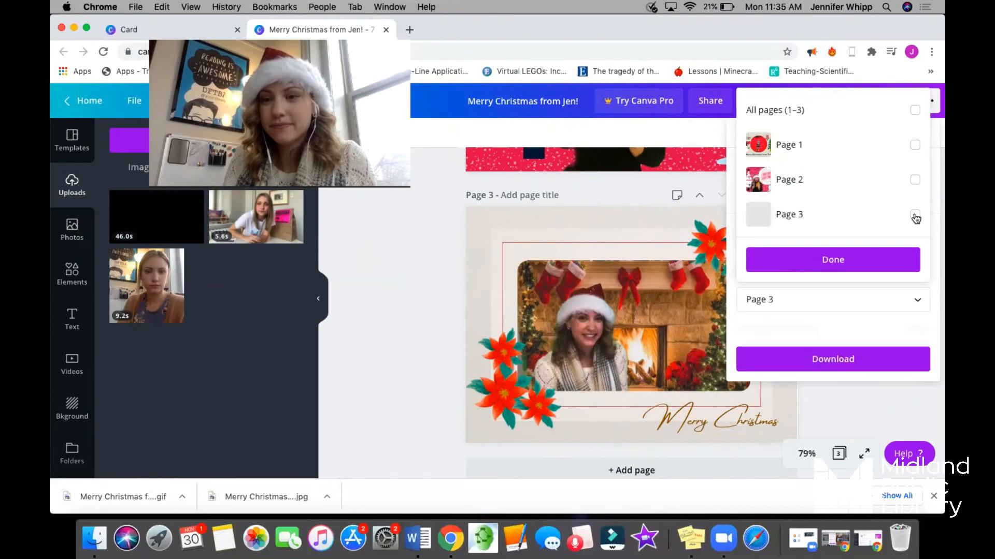
pyautogui.click(856, 262)
pyautogui.click(828, 249)
pyautogui.click(826, 253)
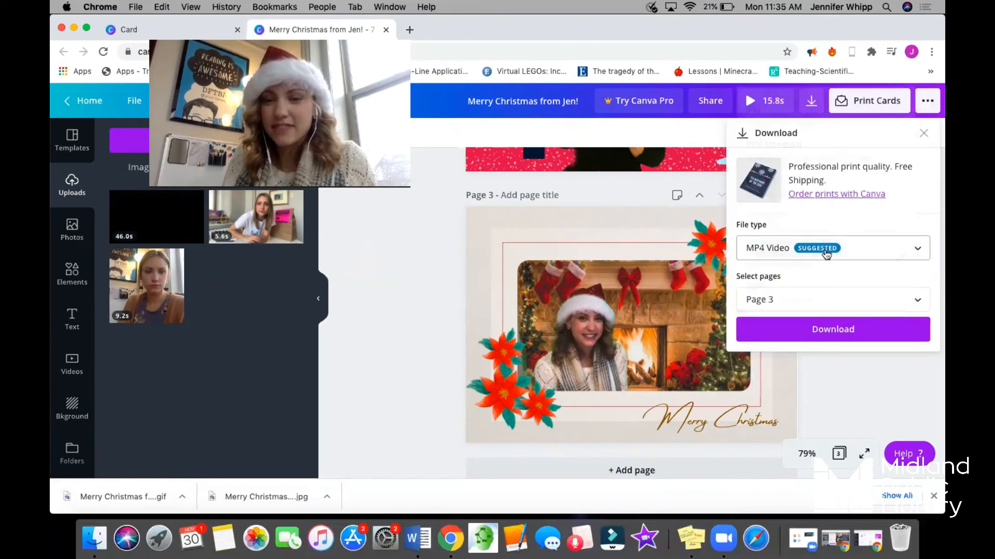
pyautogui.click(824, 331)
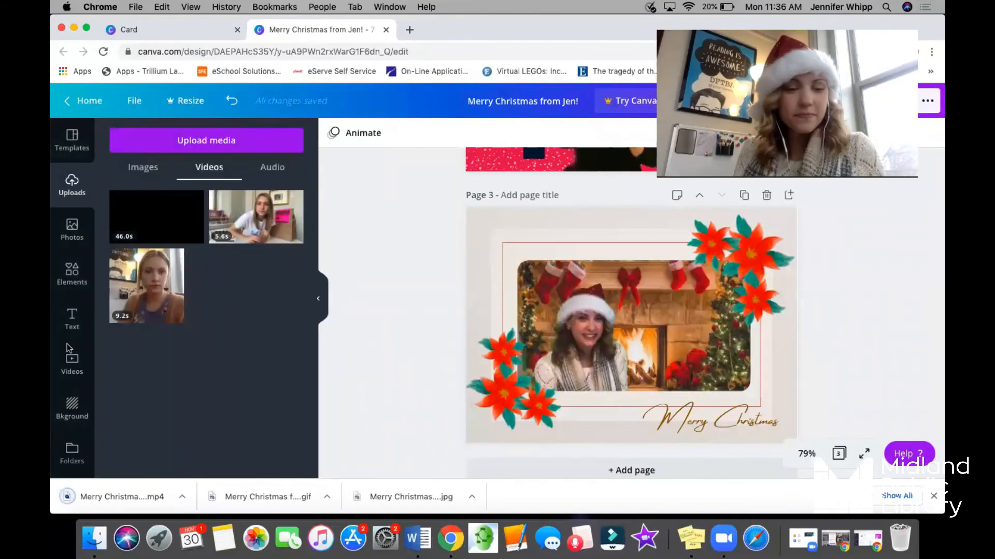
# Switch to Finder and preview the newly downloaded MP4, GIF and JPG cards in the Downloads folder.
pyautogui.click(90, 548)
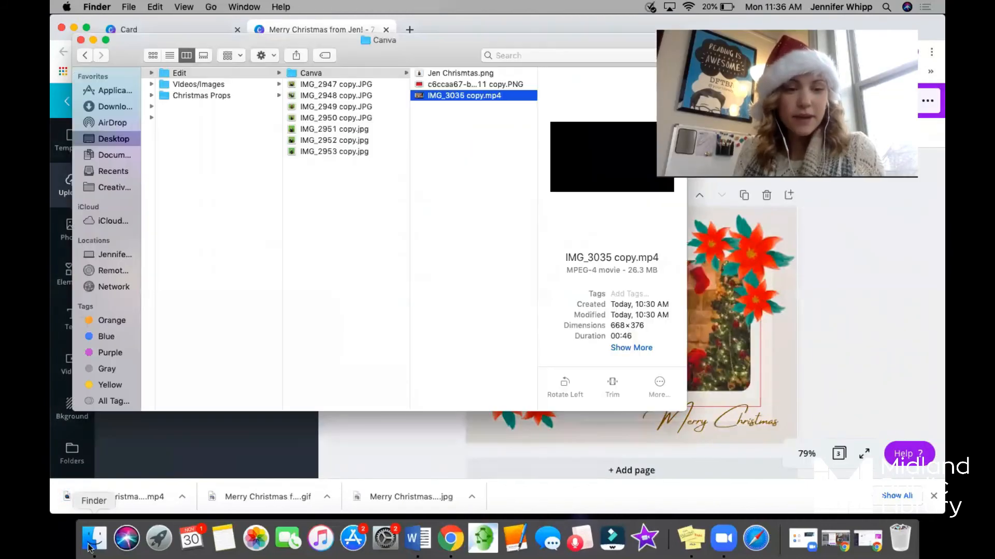
pyautogui.click(105, 111)
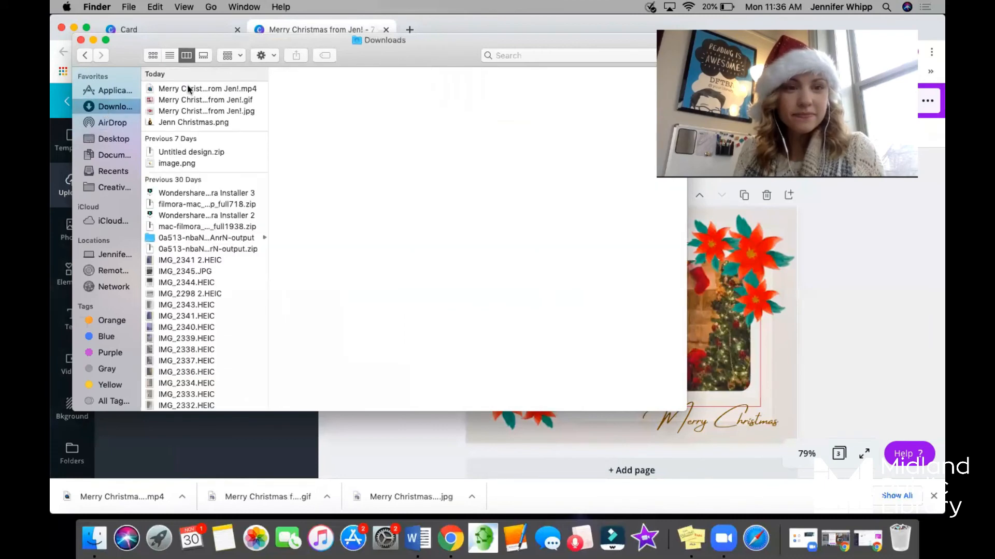
pyautogui.click(188, 89)
pyautogui.click(187, 101)
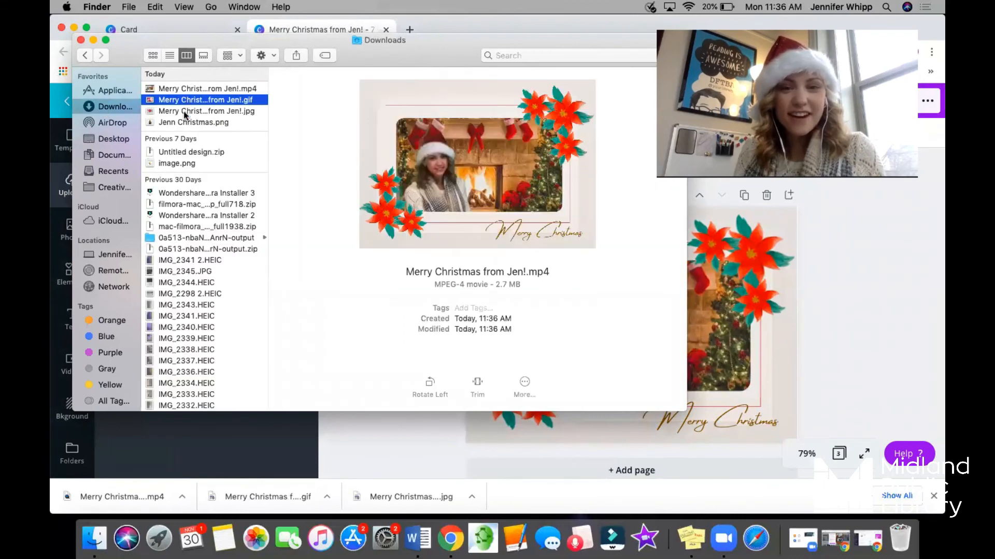
pyautogui.click(185, 112)
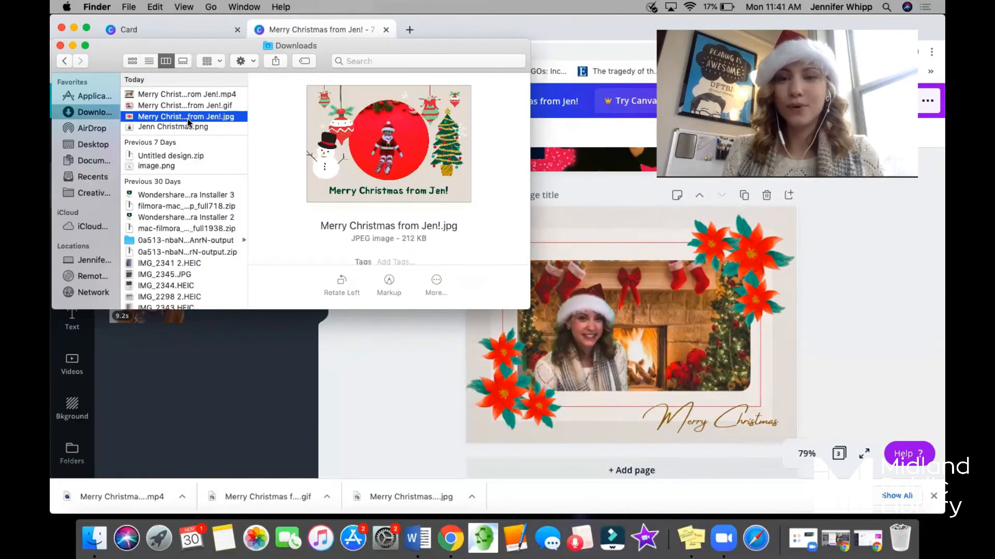
# Compare the JPG, GIF and MP4 card files again by going back and forth through their previews.
pyautogui.click(188, 118)
pyautogui.click(189, 109)
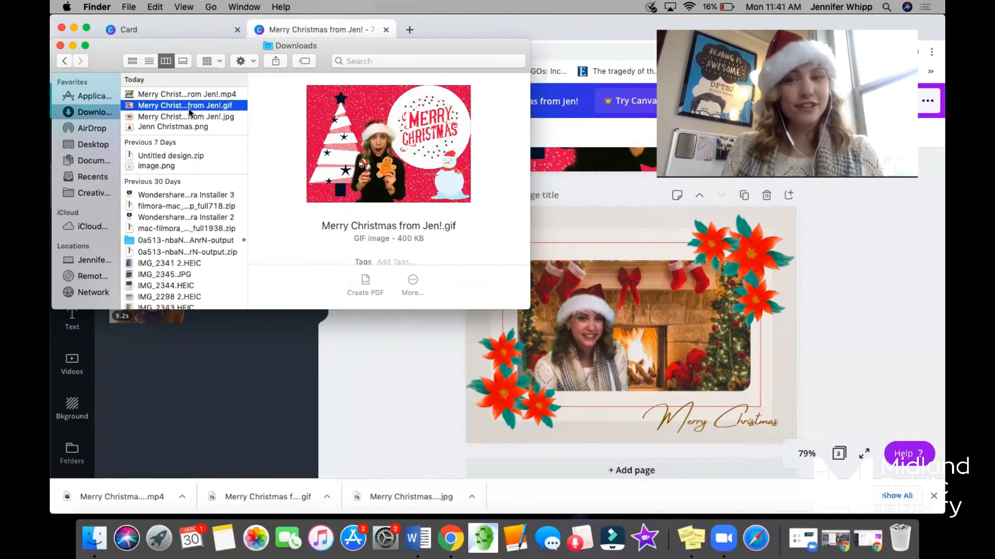
pyautogui.click(188, 97)
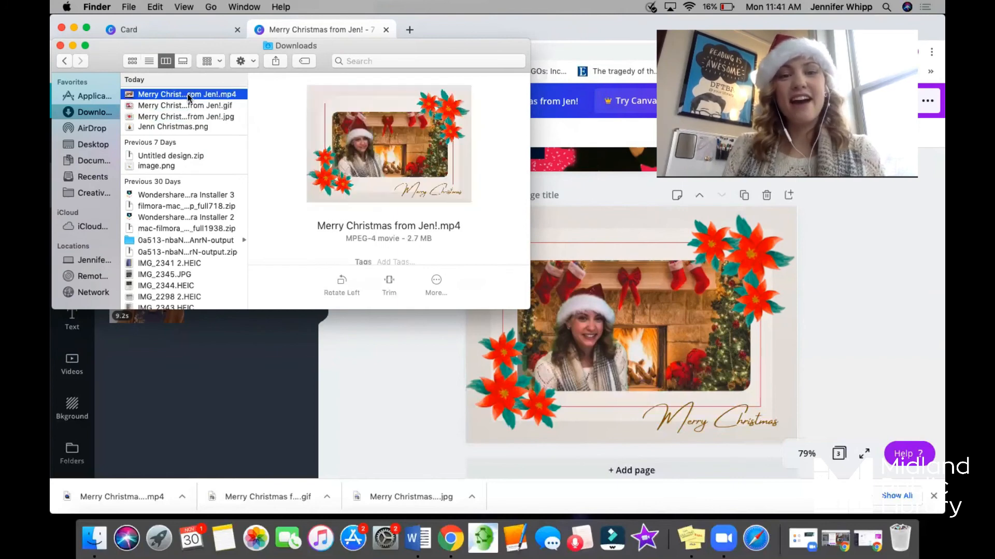
pyautogui.click(189, 96)
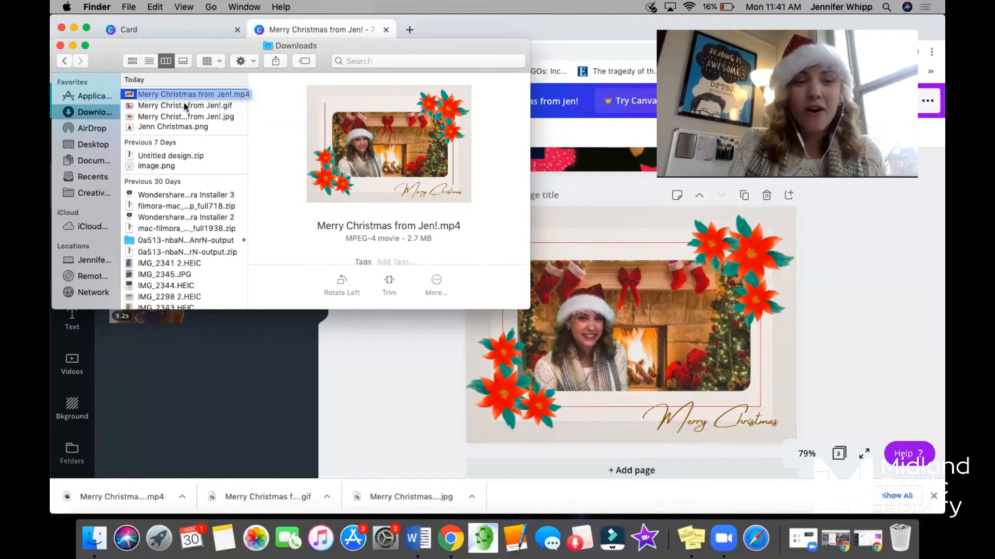
pyautogui.click(185, 106)
pyautogui.click(182, 117)
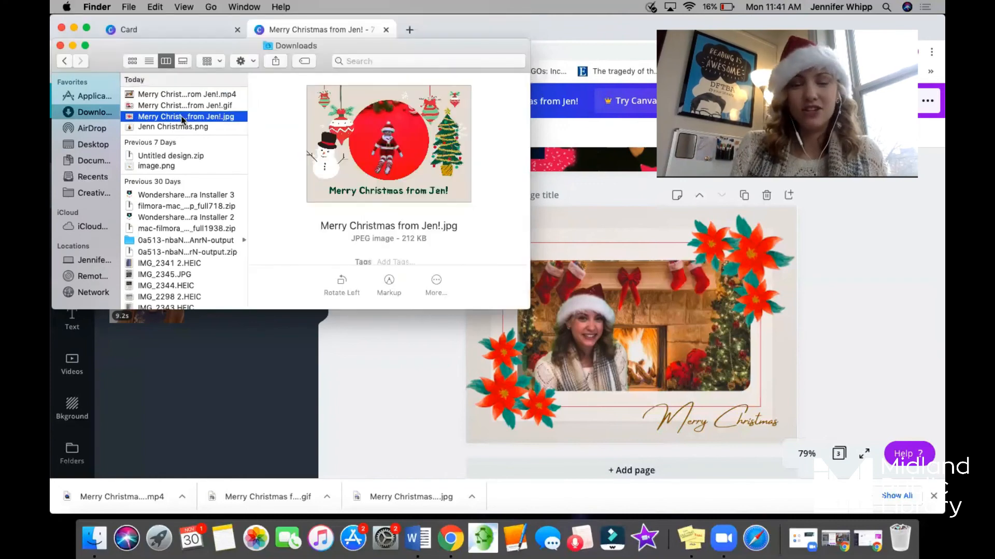